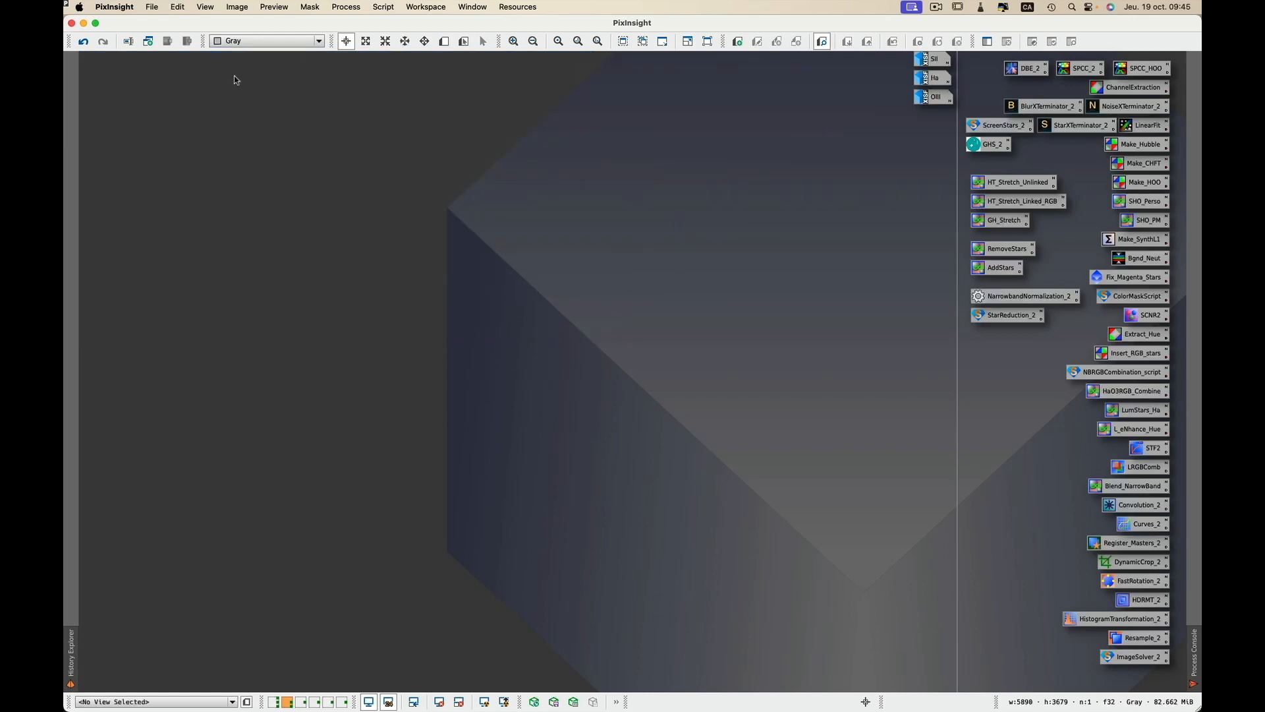
# Combine the SII, Ha and OIII images into one RGB image using the Hubble-palette ChannelCombination preset.
pyautogui.doubleClick(1140, 144)
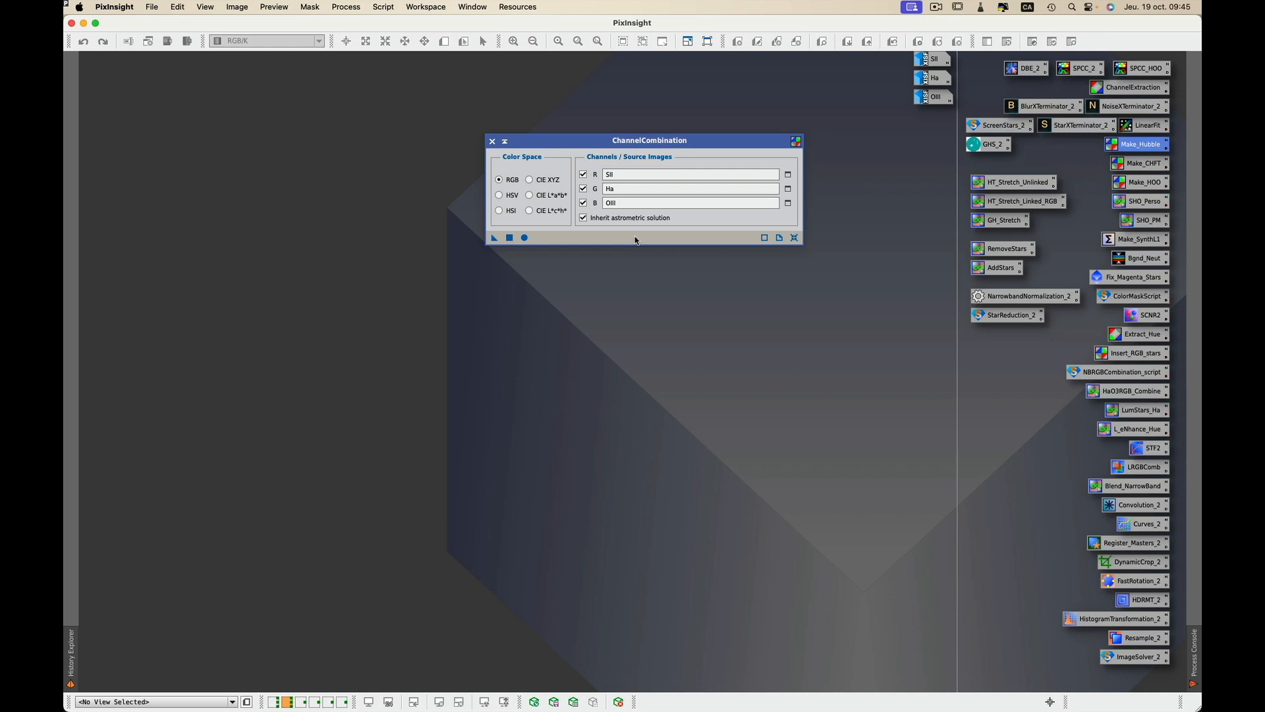
pyautogui.click(525, 238)
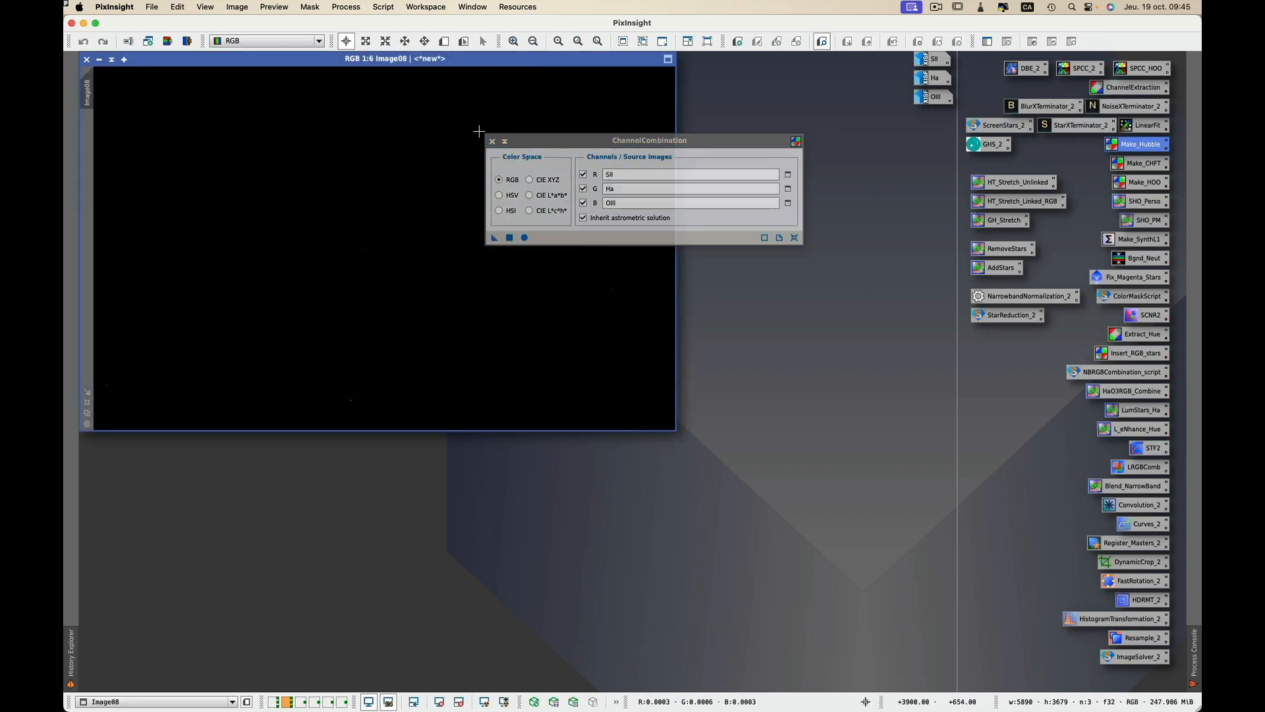
pyautogui.click(494, 141)
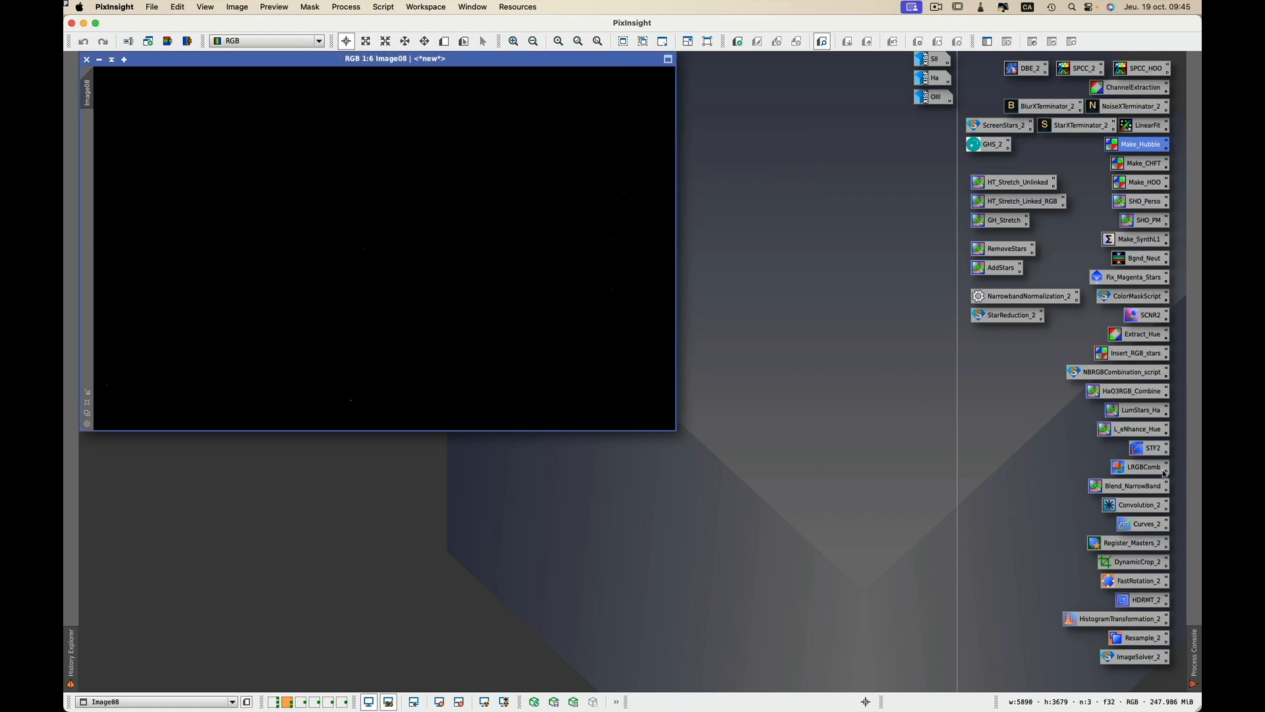
# Apply a linked auto-stretch to the combined image with ScreenTransferFunction.
pyautogui.click(1152, 450)
pyautogui.doubleClick(1153, 452)
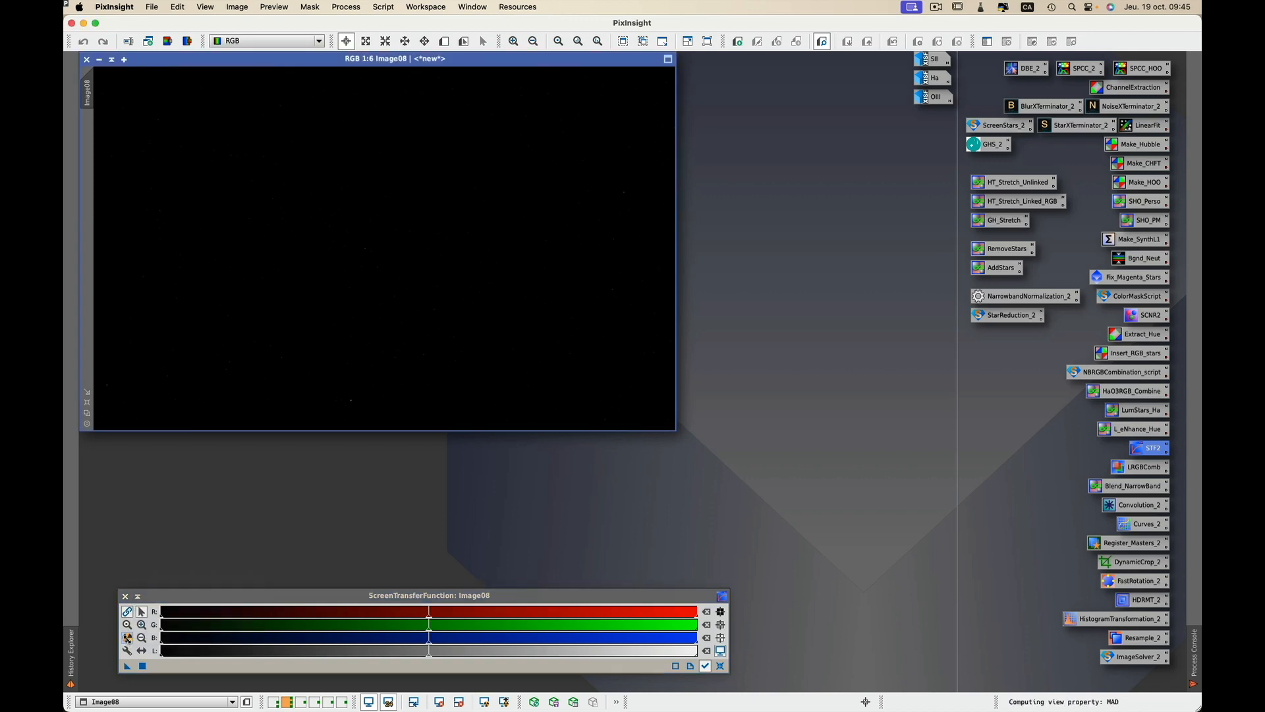
pyautogui.click(127, 637)
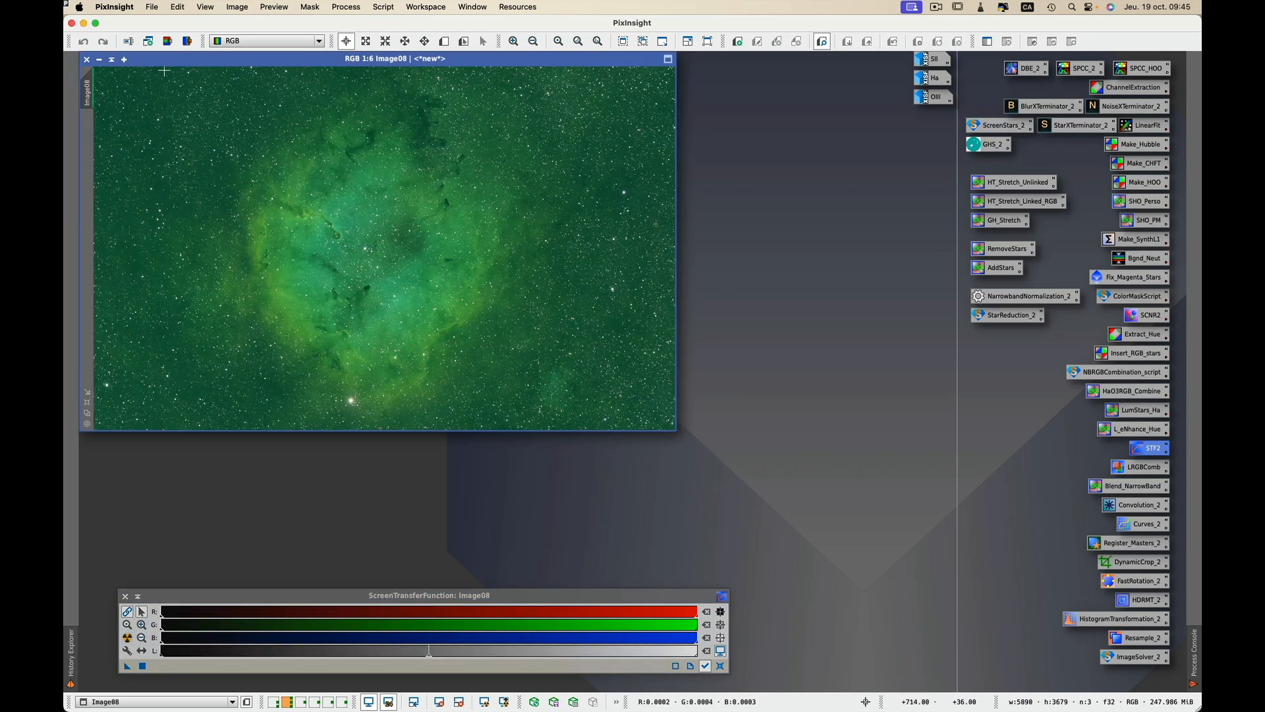
# Rename the combined image SHO_2 and enlarge its view to 1:5.
pyautogui.doubleClick(88, 97)
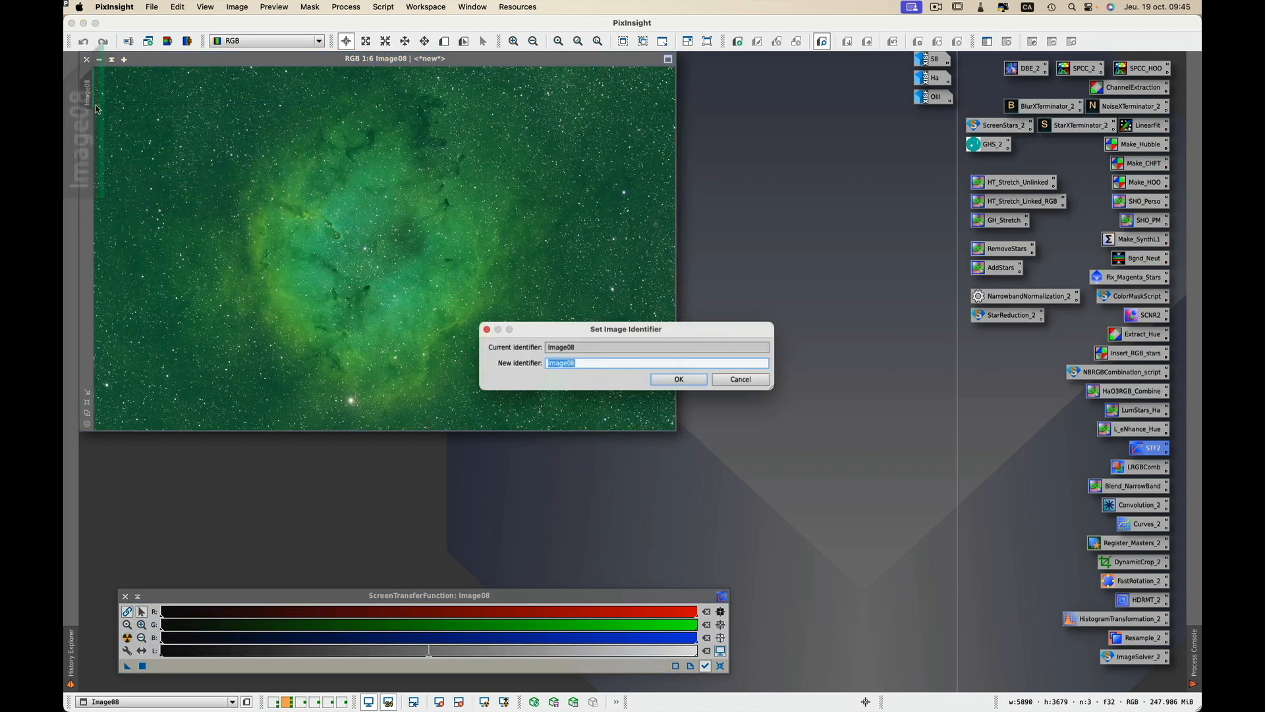
pyautogui.write('SHO_2')
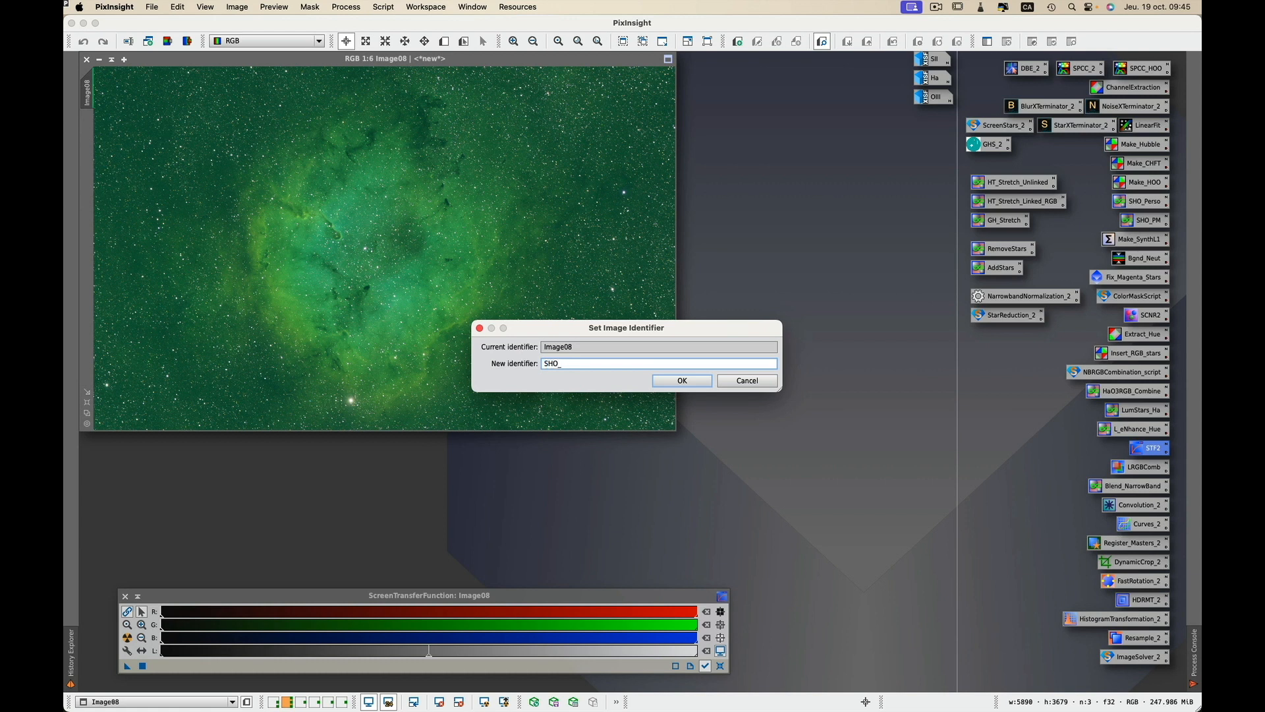
pyautogui.click(682, 380)
pyautogui.click(87, 402)
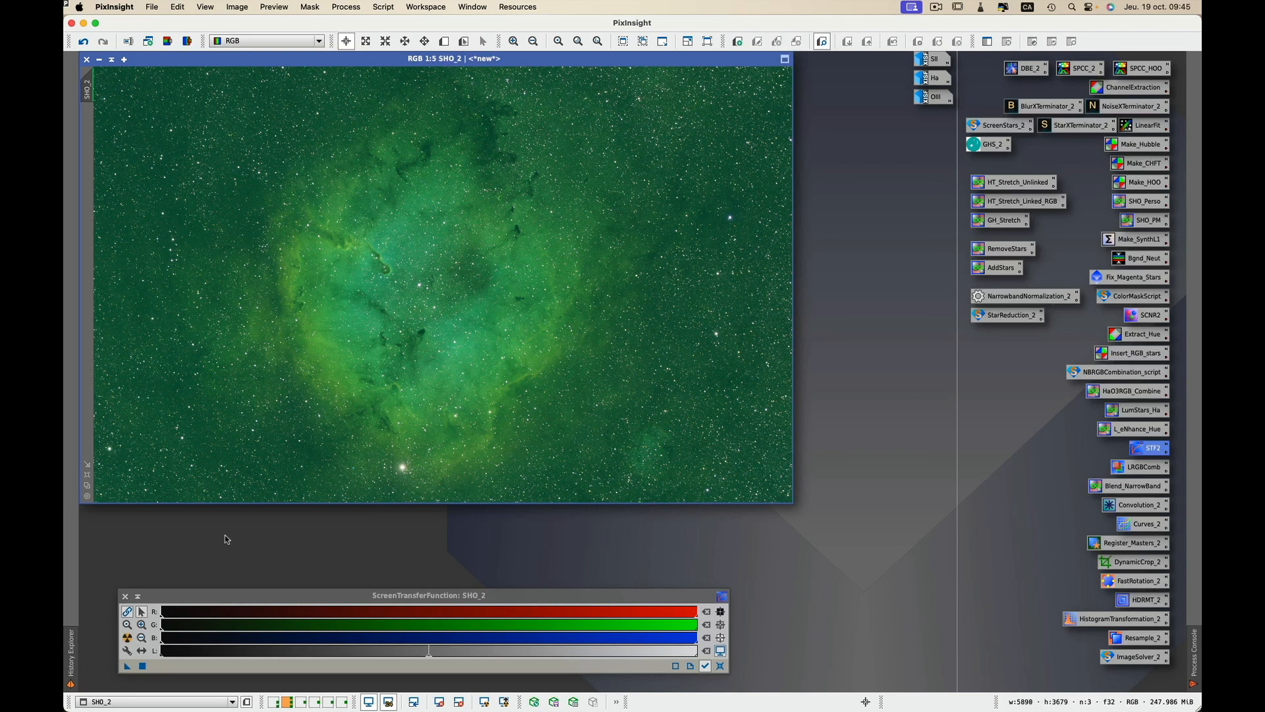
# Unlink the RGB channels in ScreenTransferFunction and recompute the auto-stretch on SHO_2.
pyautogui.click(129, 614)
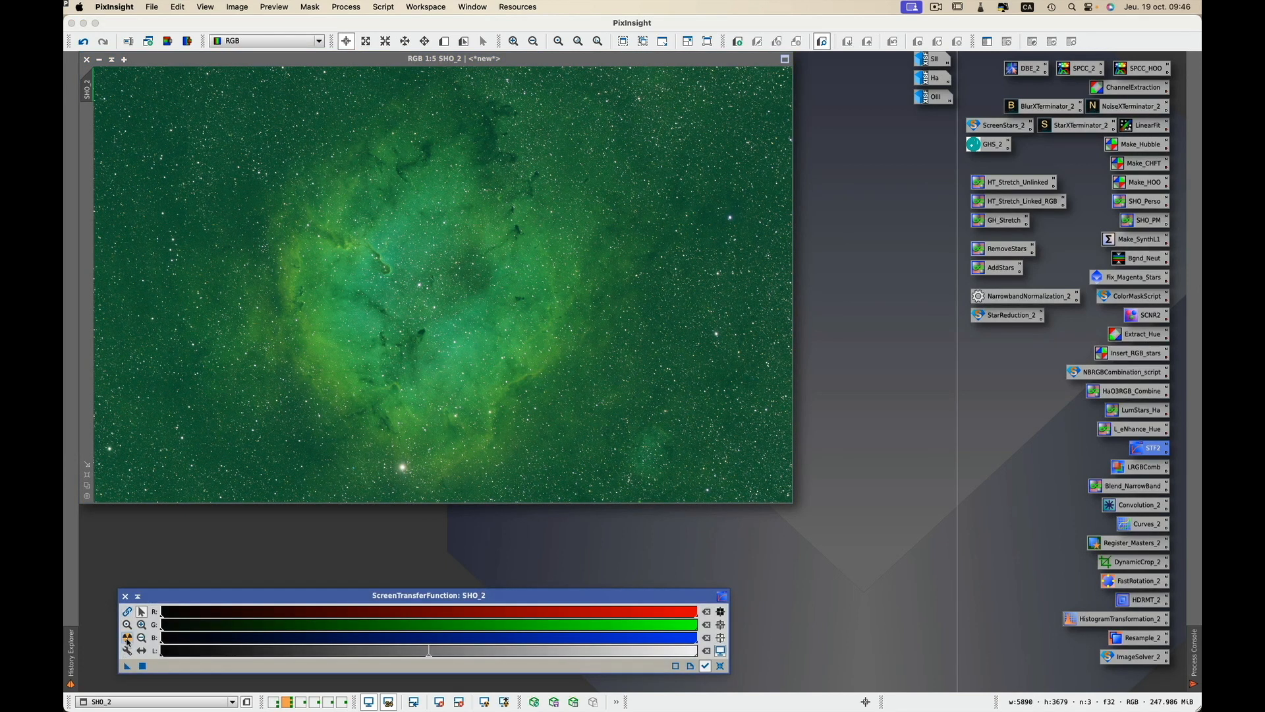
pyautogui.click(128, 638)
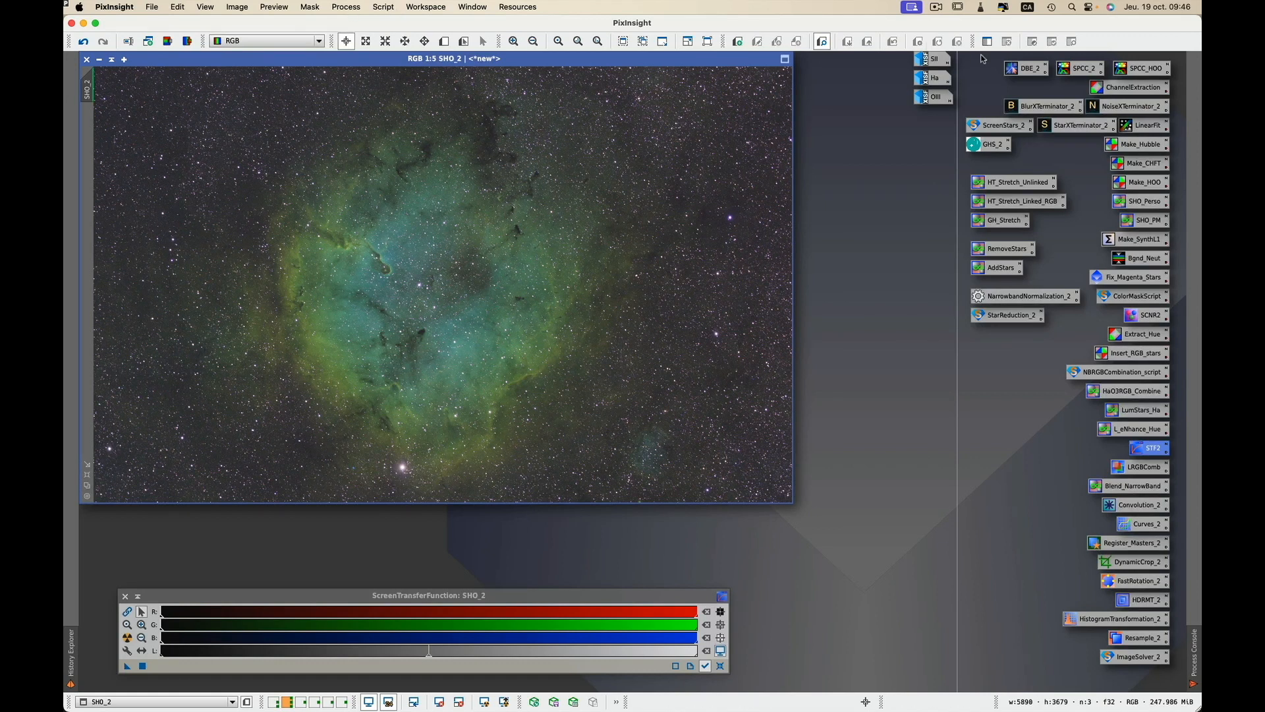
# Generate DynamicBackgroundExtraction samples on SHO_2 with radius 100 and 6 per row, checking their placement with the screen stretch off and on.
pyautogui.doubleClick(1028, 68)
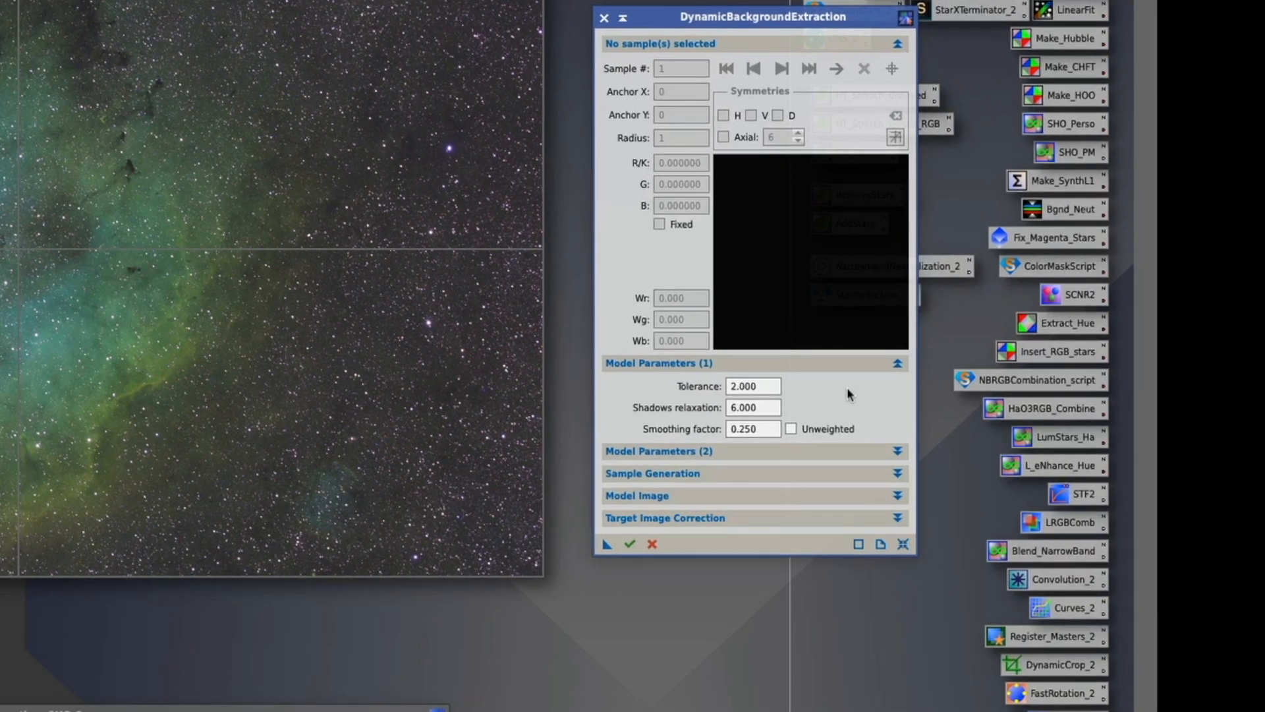
pyautogui.click(897, 473)
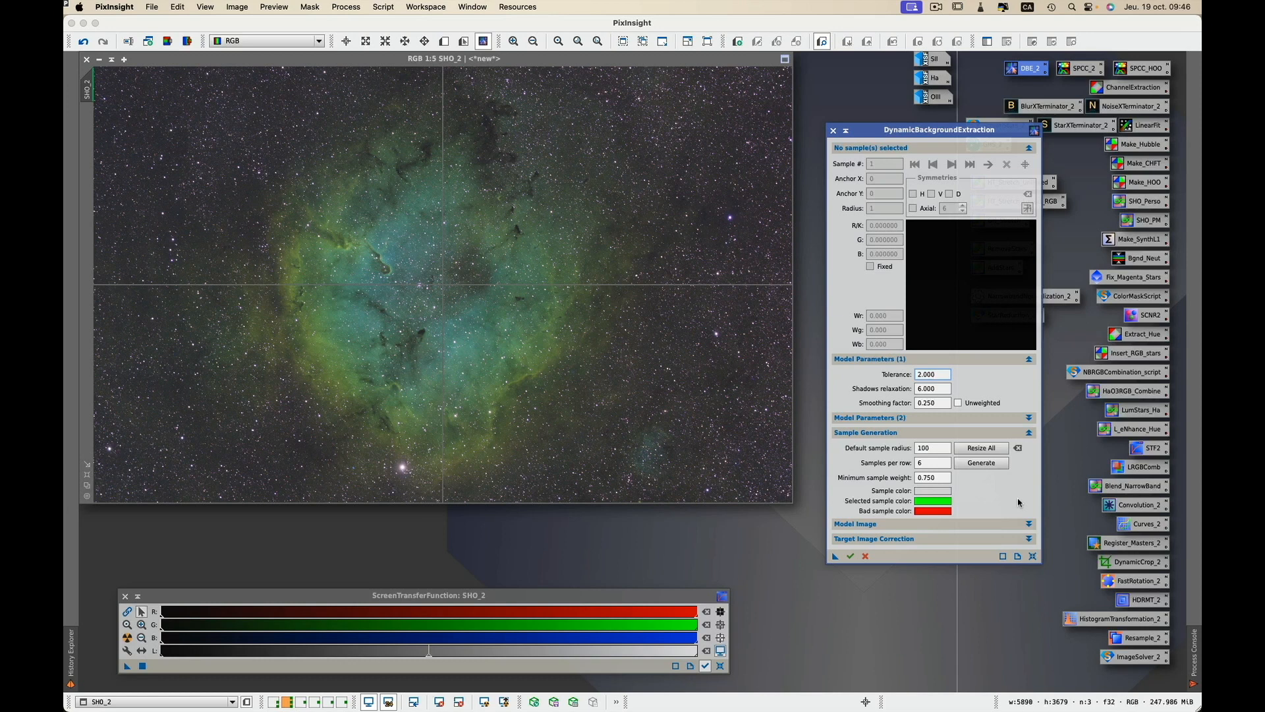
pyautogui.click(981, 463)
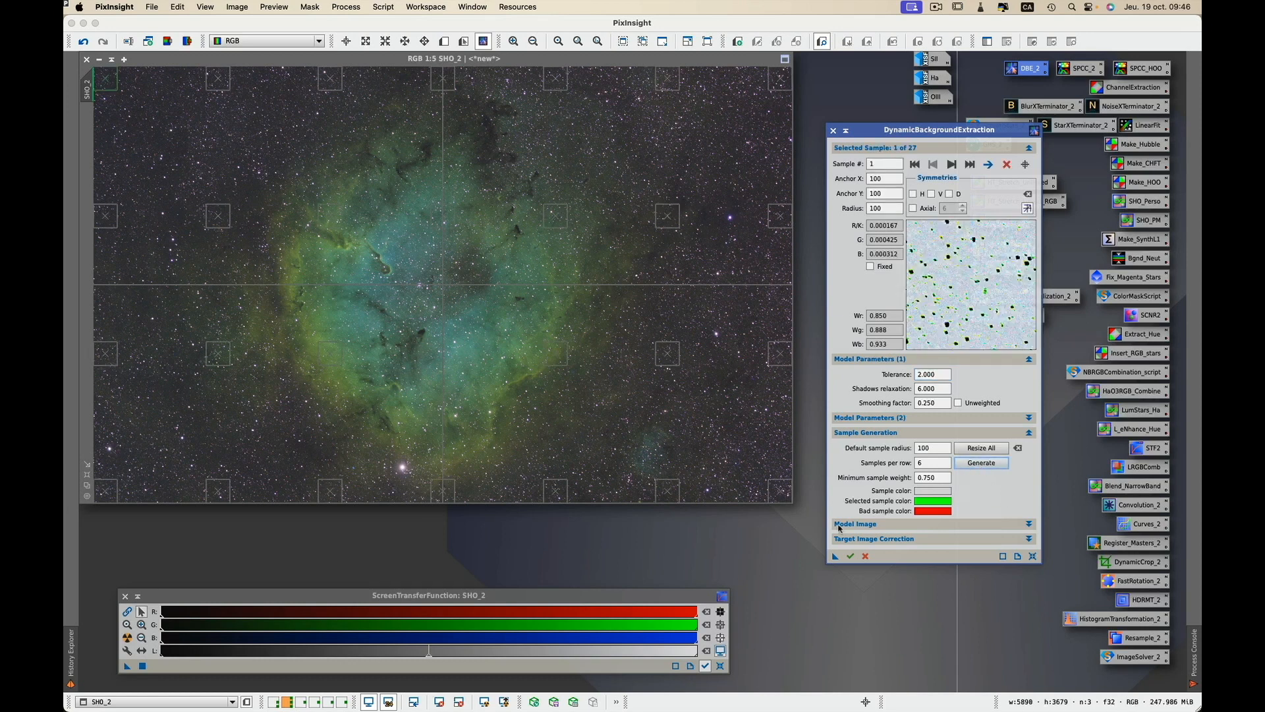
pyautogui.click(720, 651)
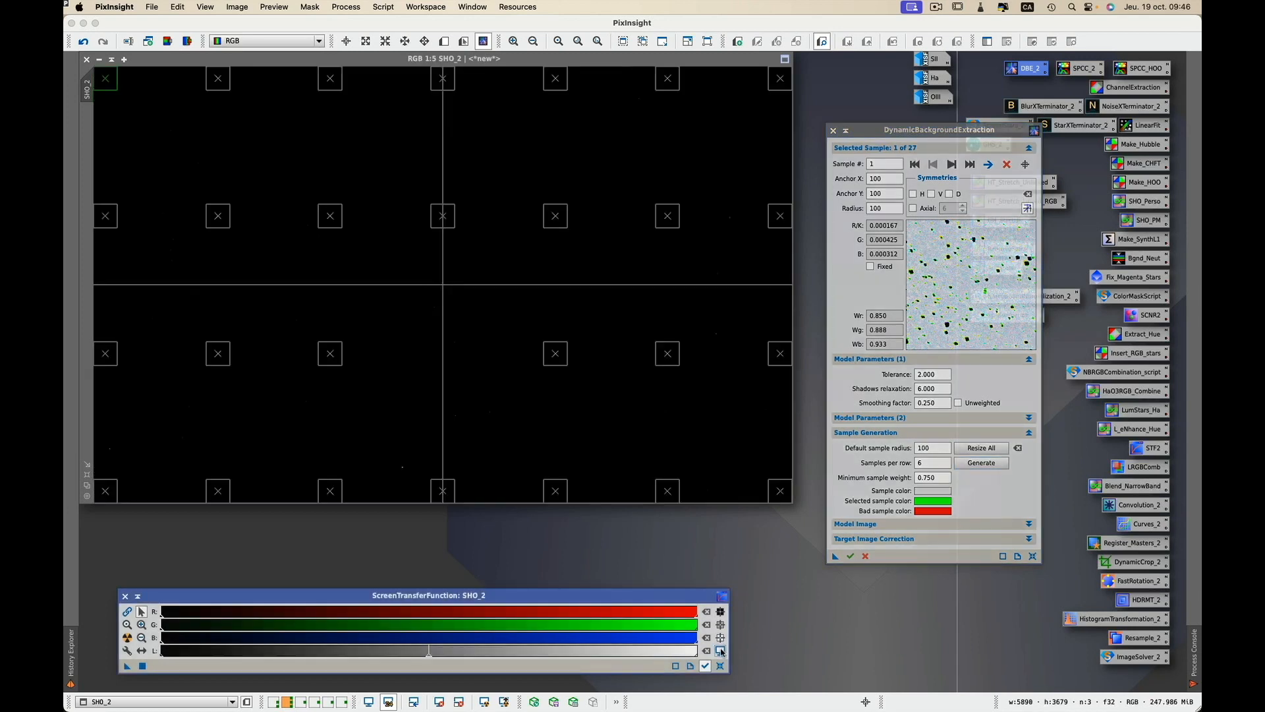
pyautogui.click(721, 651)
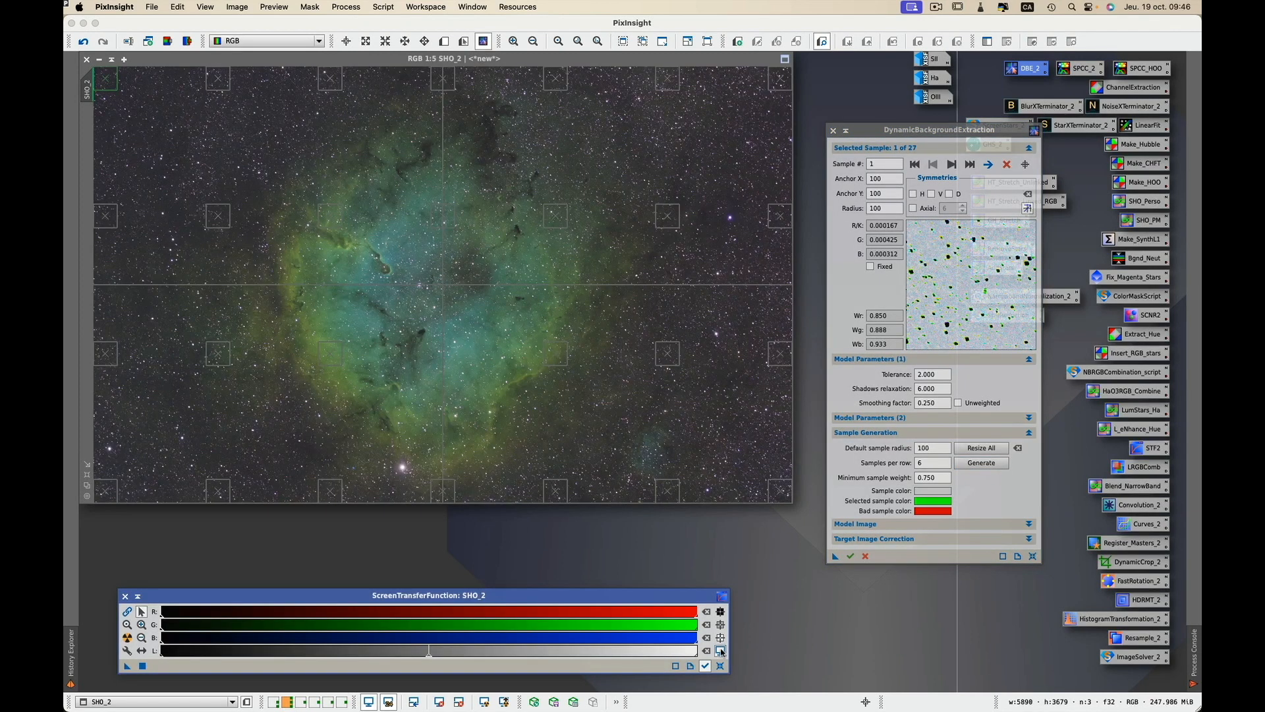
pyautogui.click(720, 651)
pyautogui.click(721, 651)
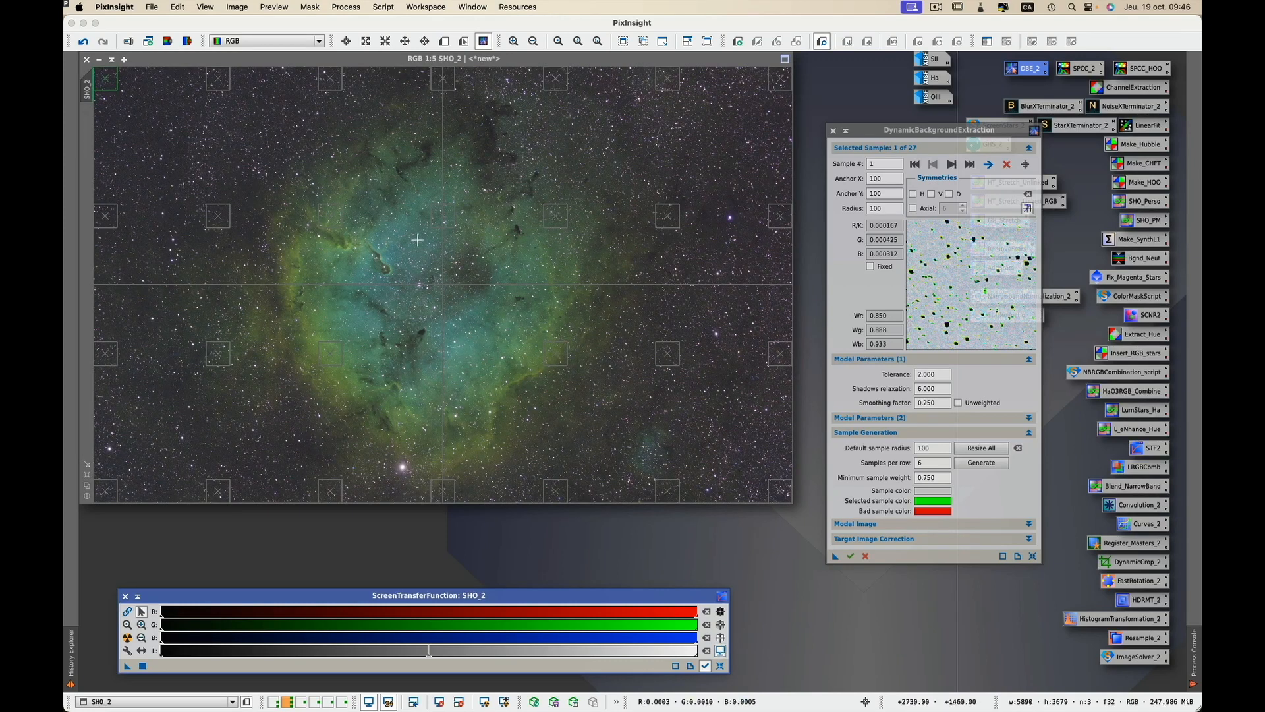
# Place three background samples in the starry area to the right of the nebula, away from its glow.
pyautogui.click(578, 201)
pyautogui.moveTo(577, 201); pyautogui.dragTo(730, 139)
pyautogui.moveTo(570, 217); pyautogui.dragTo(731, 292)
pyautogui.moveTo(557, 363); pyautogui.dragTo(741, 430)
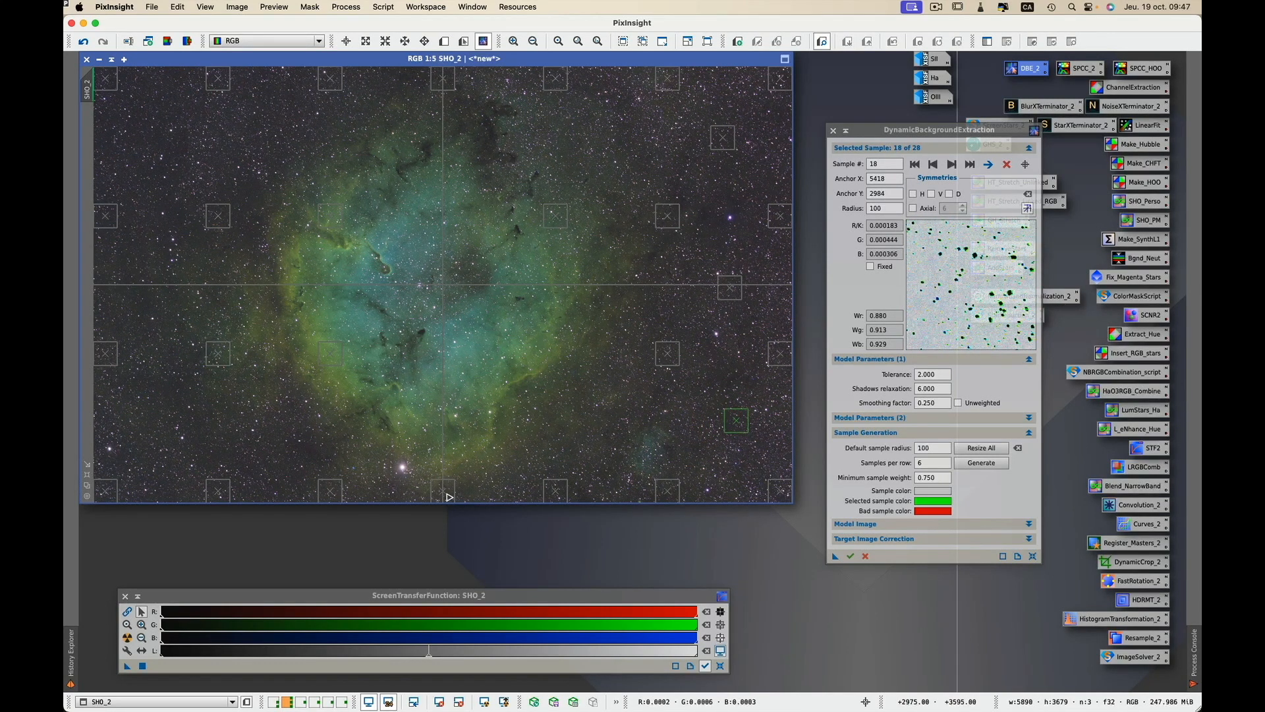
# Move the bottom-centre and left-hand samples onto darker background below, left and upper left of the nebula.
pyautogui.click(449, 497)
pyautogui.moveTo(450, 497); pyautogui.dragTo(296, 451)
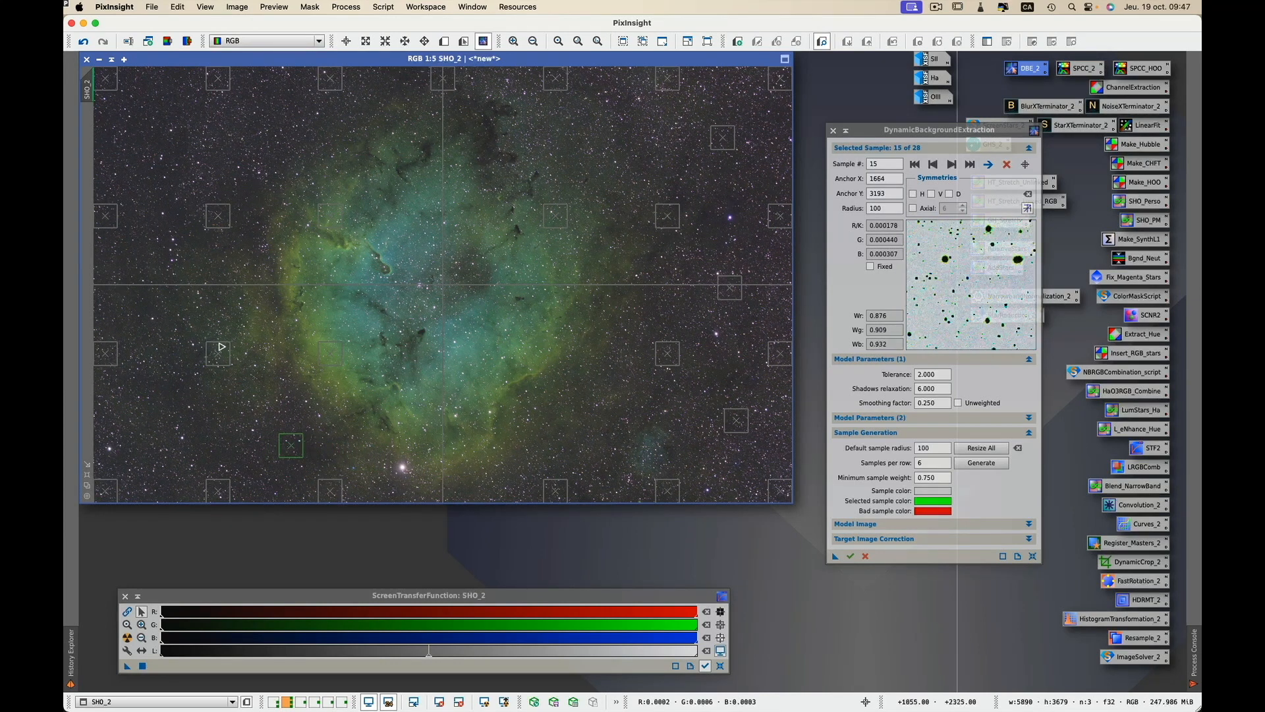
pyautogui.moveTo(222, 361); pyautogui.dragTo(172, 426)
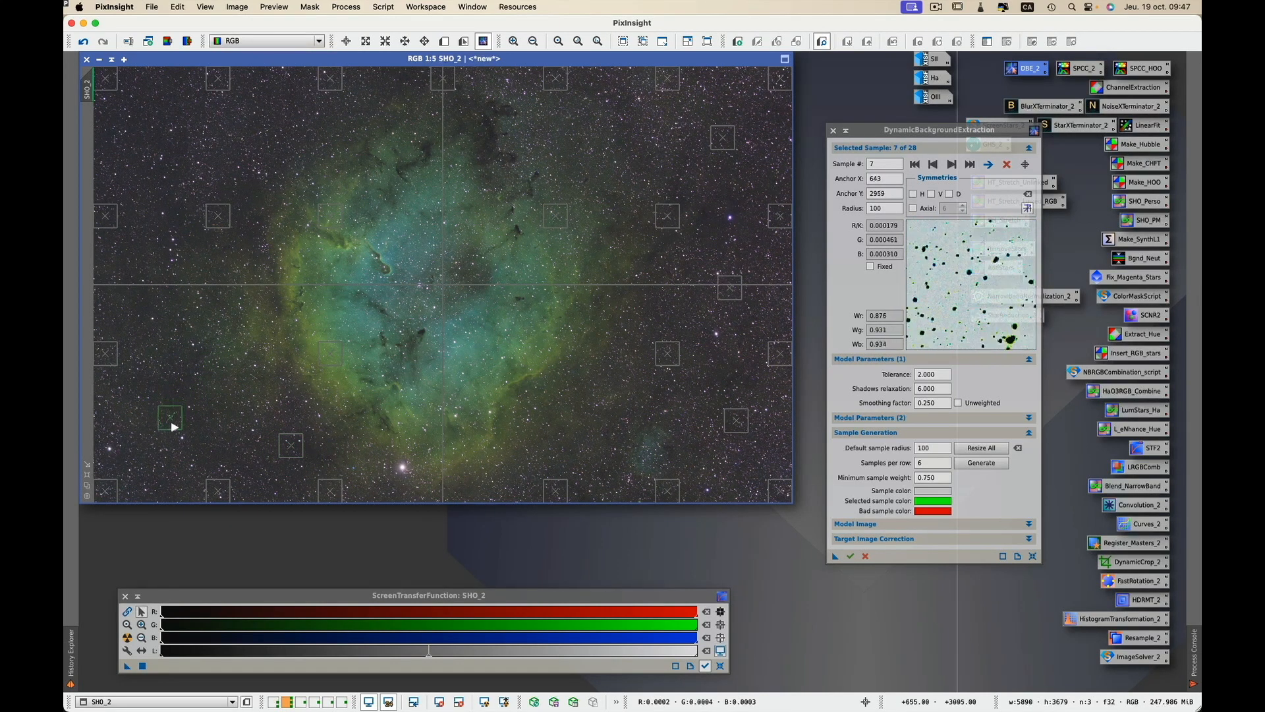
pyautogui.click(218, 218)
pyautogui.moveTo(216, 220); pyautogui.dragTo(221, 190)
# Add three background samples left of the nebula and move another sample onto the background at its upper right.
pyautogui.click(266, 105)
pyautogui.click(152, 125)
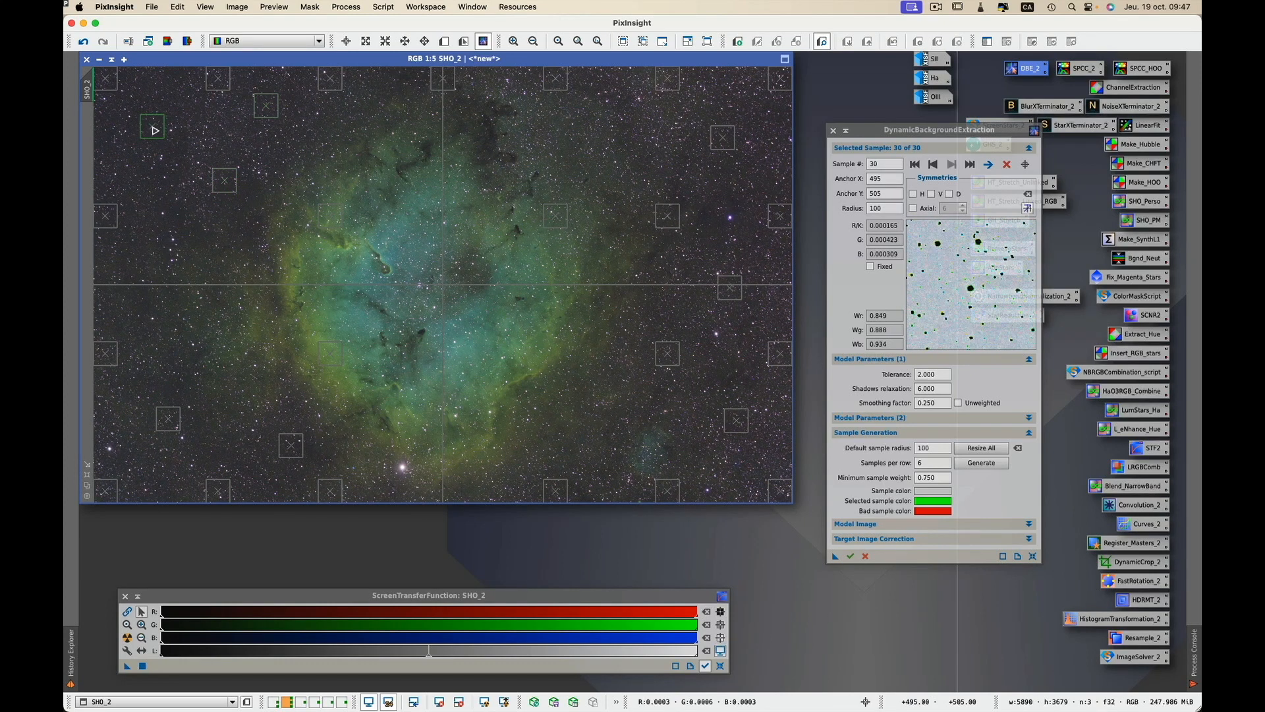
pyautogui.click(131, 280)
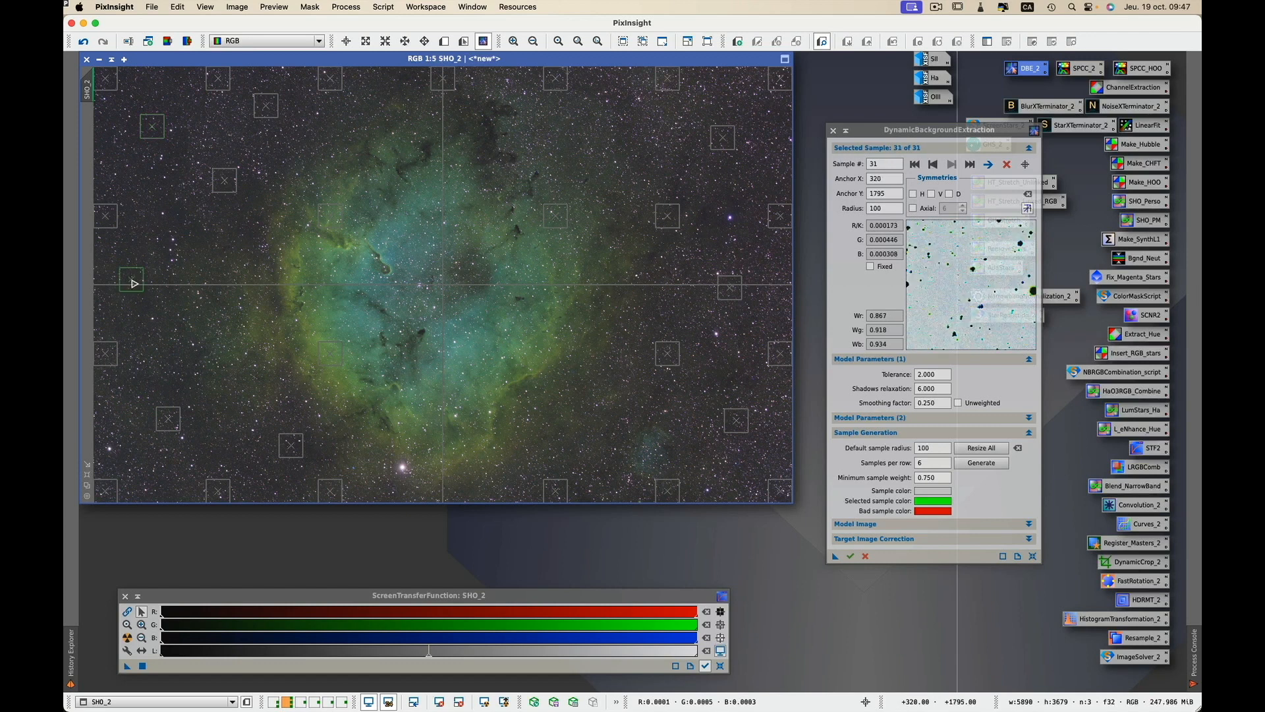
pyautogui.click(621, 155)
pyautogui.moveTo(621, 155); pyautogui.dragTo(635, 128)
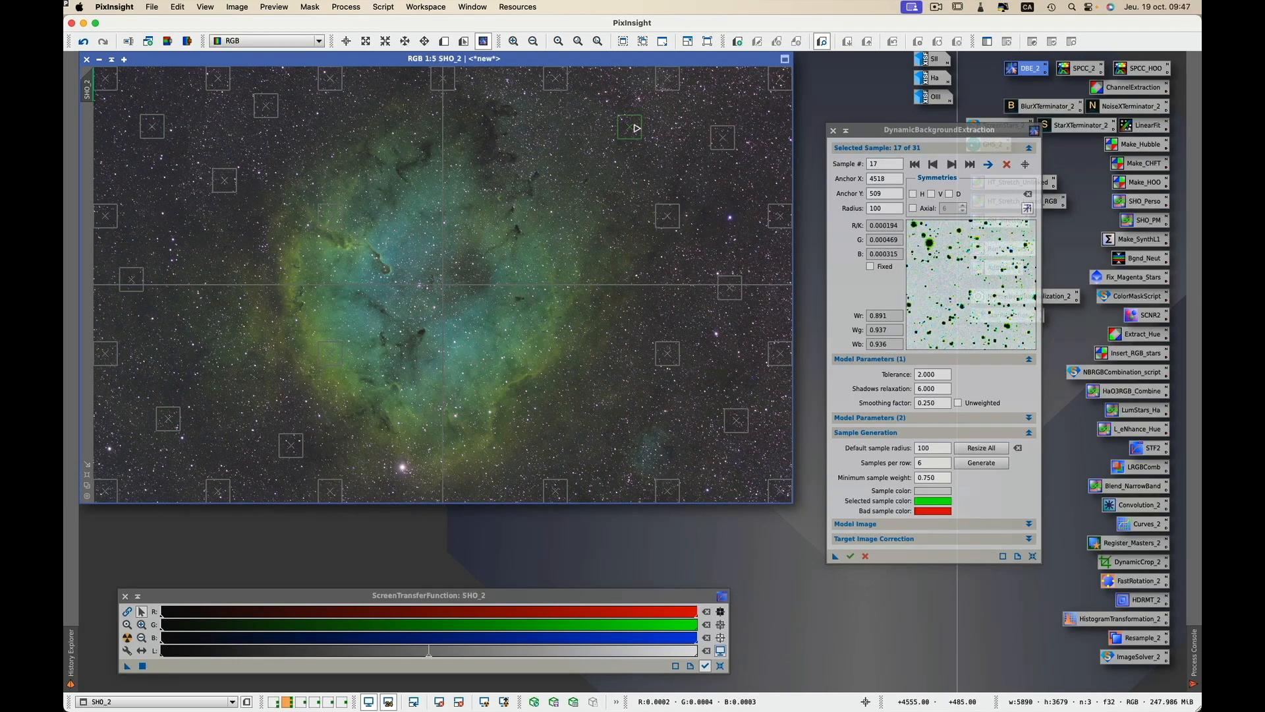
# Generate the background model with no correction, auto-stretch it to inspect the gradients, and close it.
pyautogui.click(1029, 539)
pyautogui.click(850, 632)
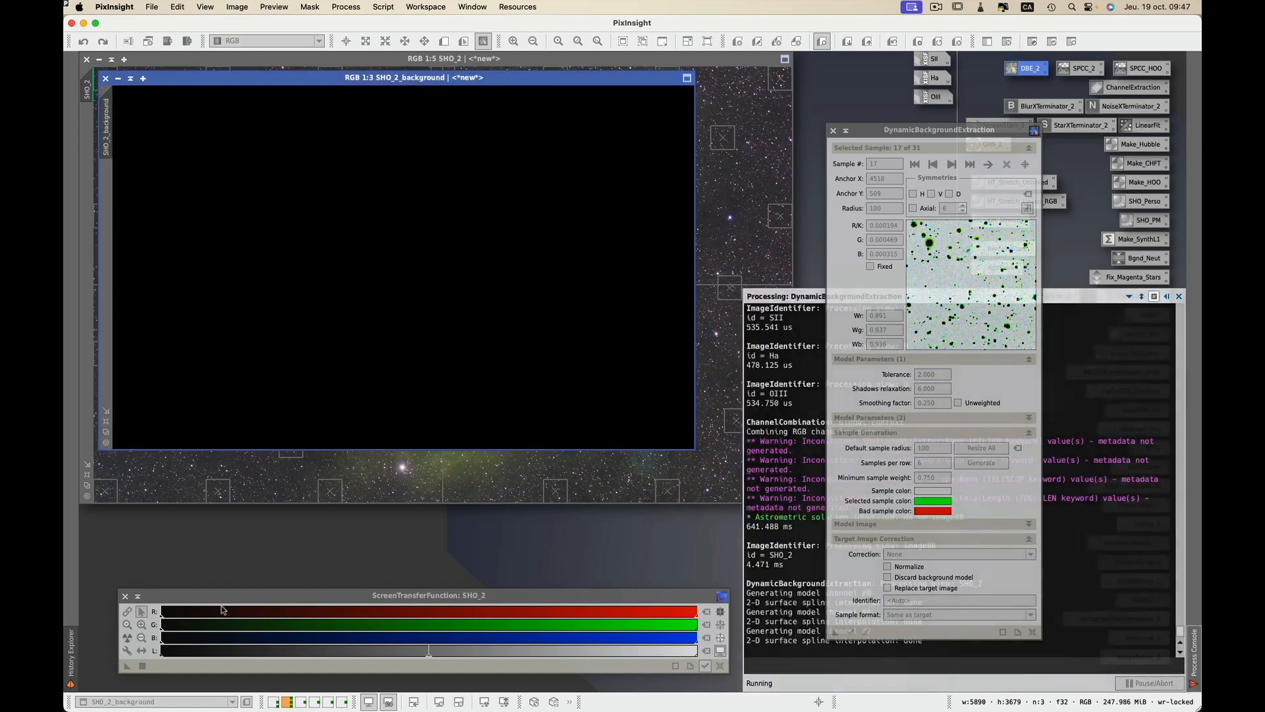
pyautogui.click(127, 637)
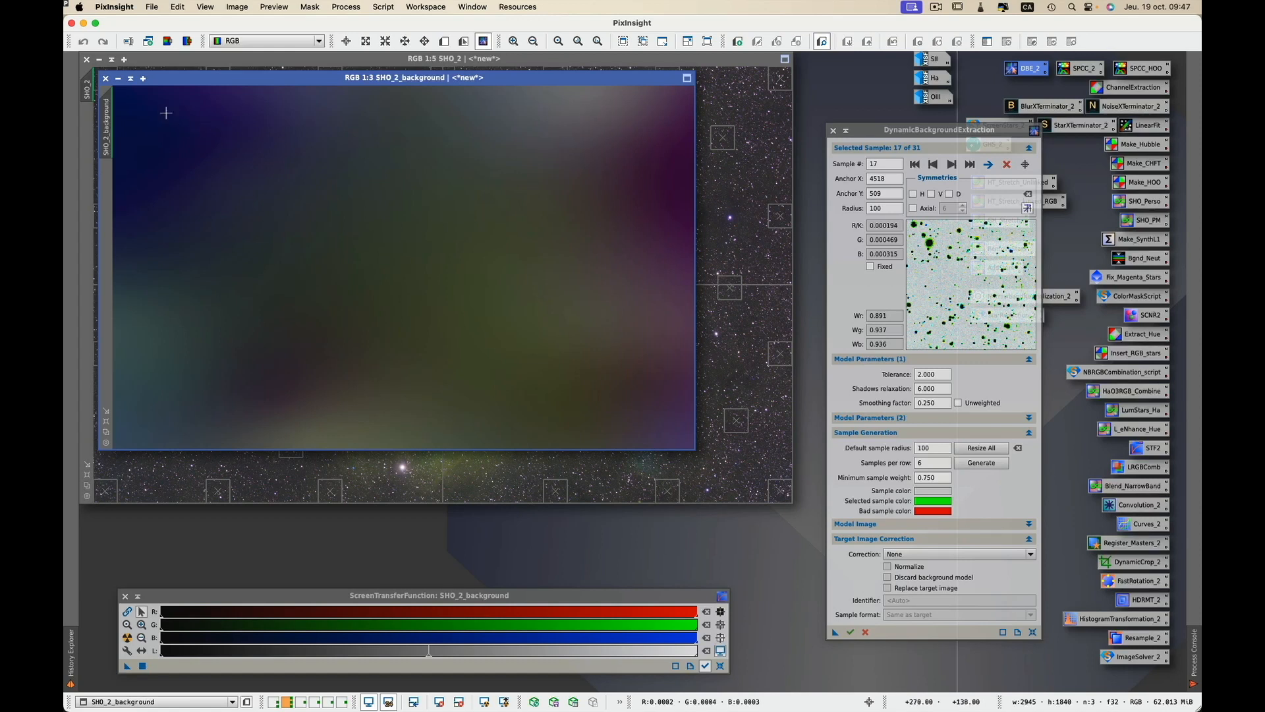
pyautogui.click(105, 79)
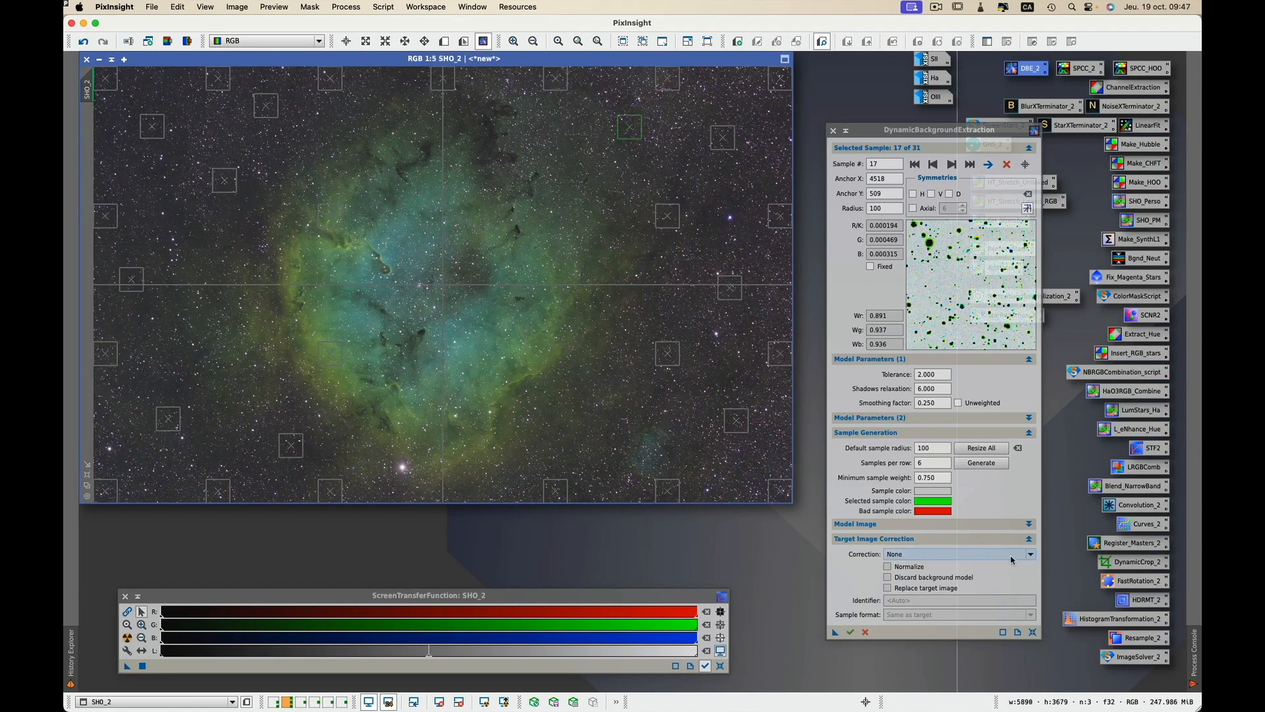
# Set the target image correction to Subtraction, with the background model discarded and the target image replaced.
pyautogui.click(951, 560)
pyautogui.click(950, 559)
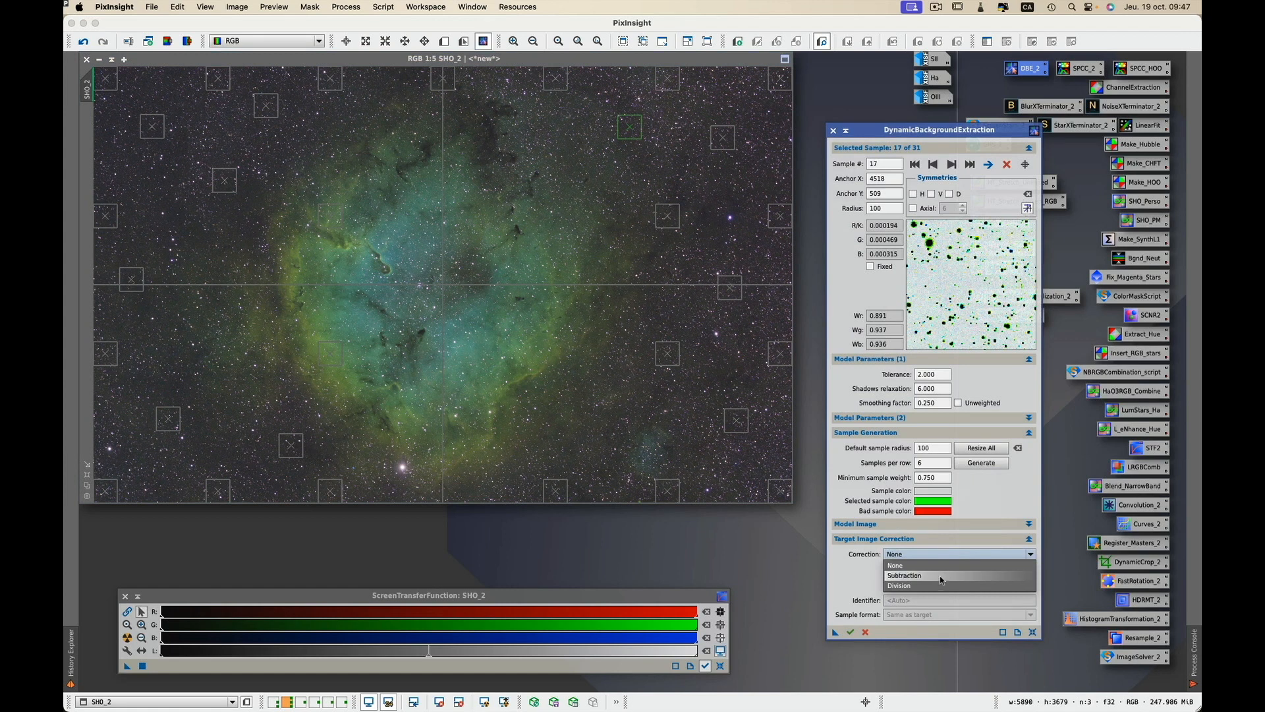
pyautogui.click(940, 578)
pyautogui.click(924, 578)
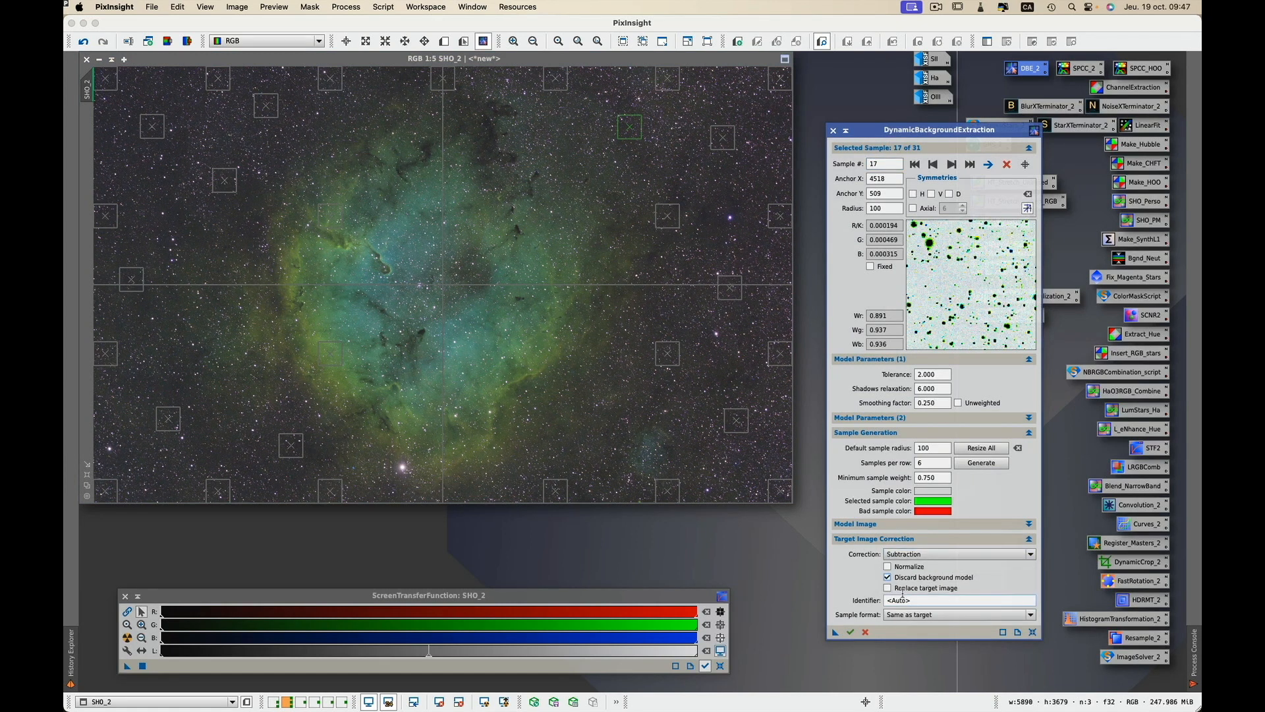
pyautogui.click(903, 590)
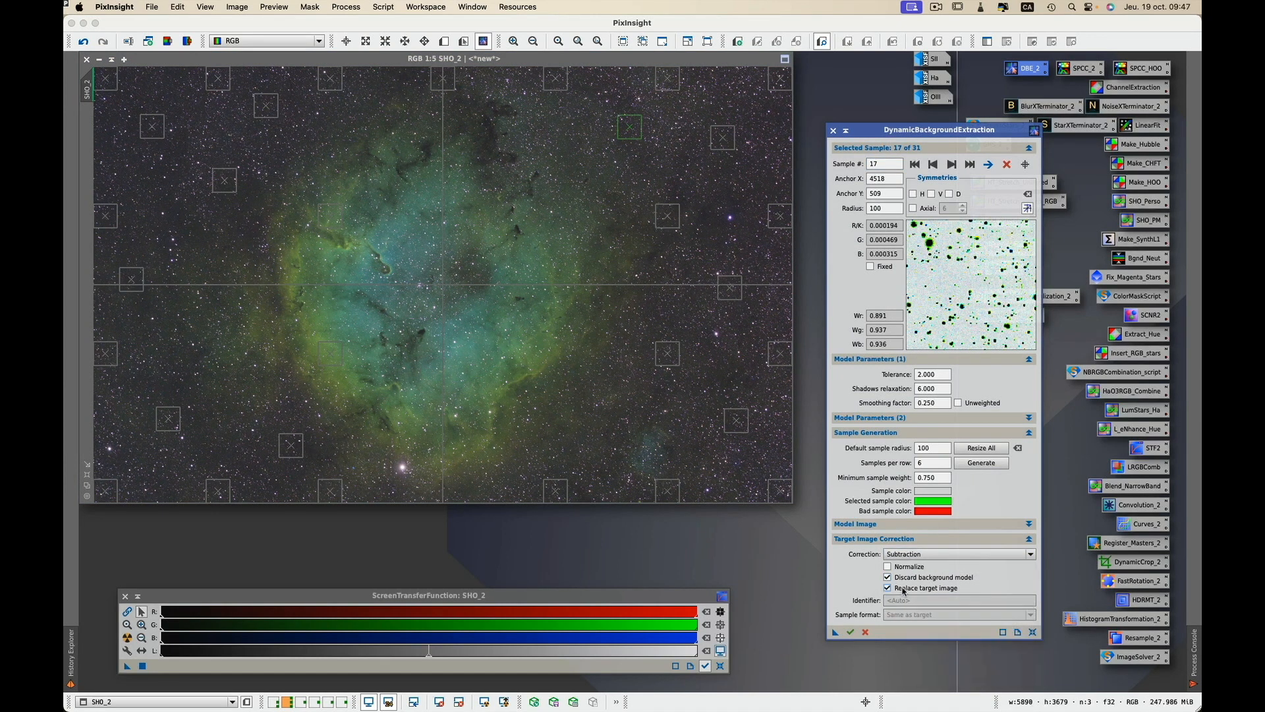
# Apply the background extraction to SHO_2, close the process, and recompute the unlinked auto-stretch.
pyautogui.click(851, 631)
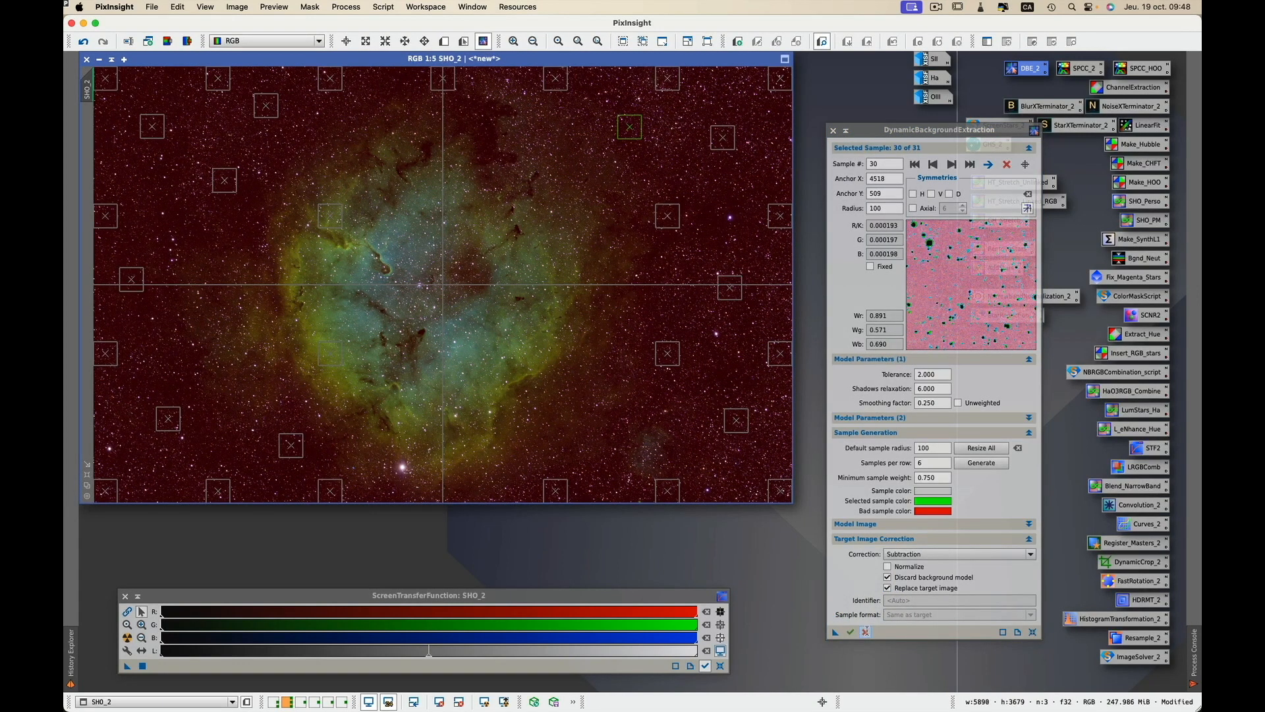
pyautogui.click(865, 631)
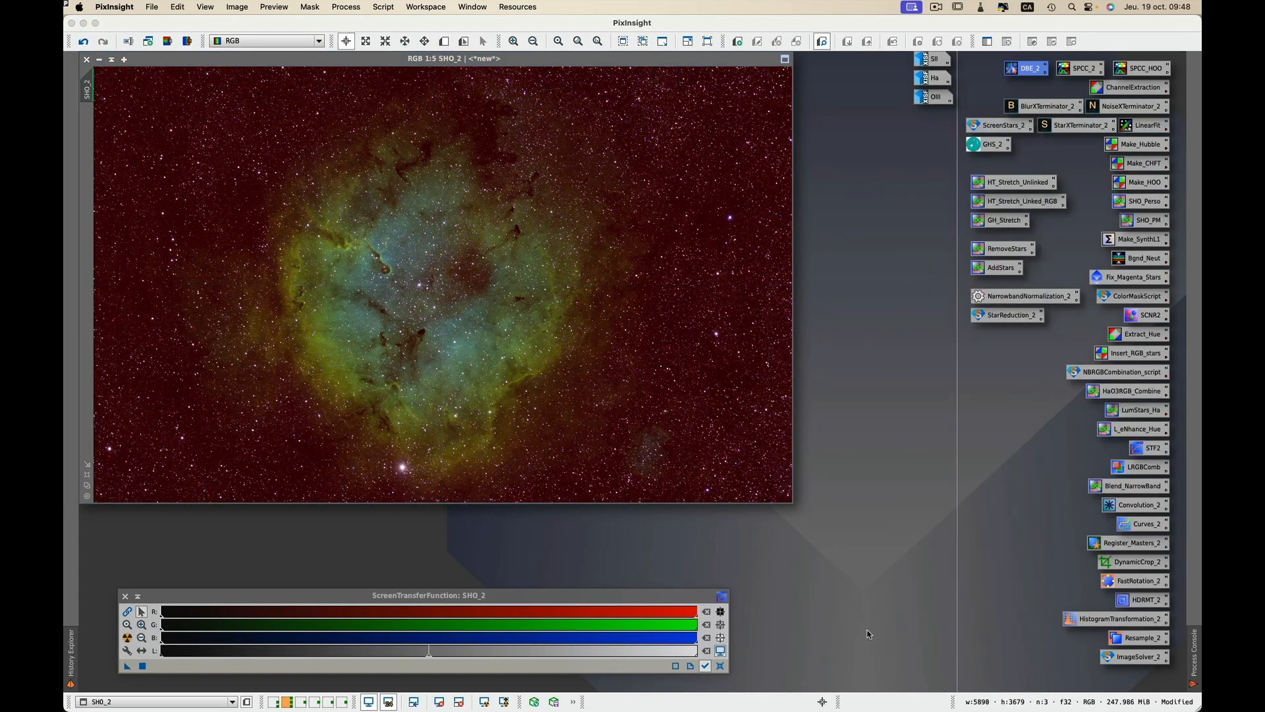
pyautogui.click(128, 638)
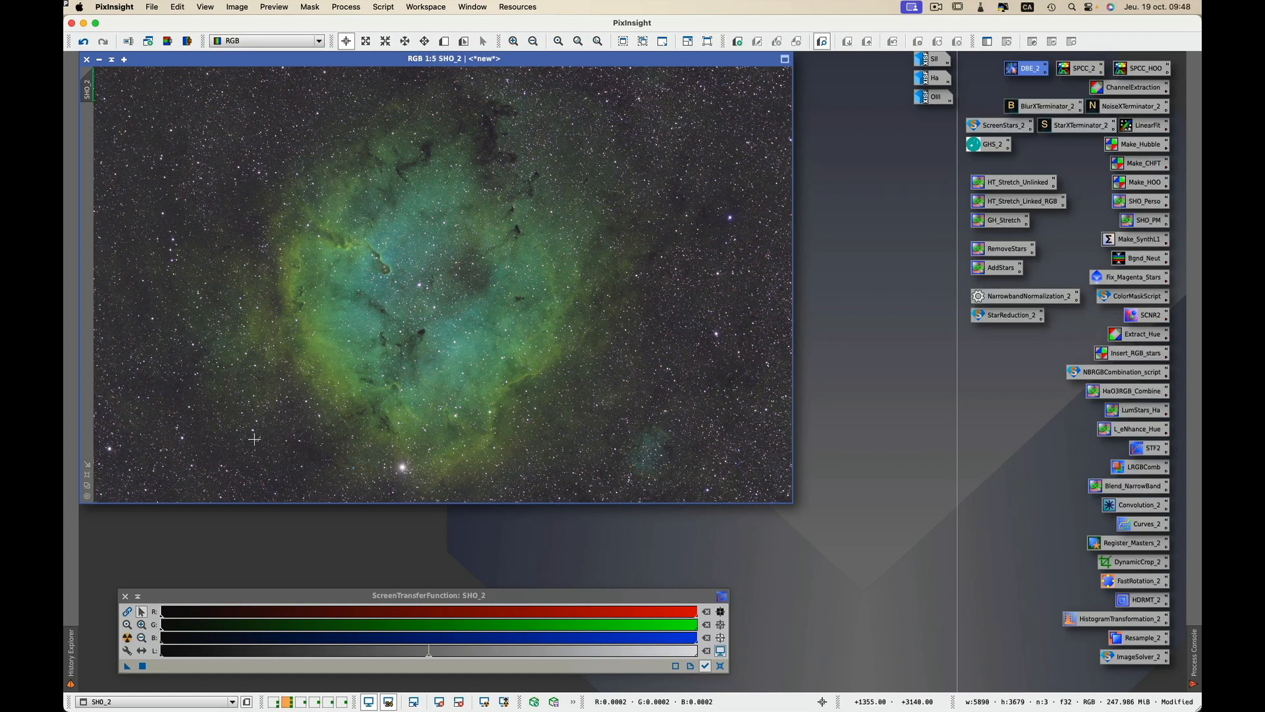
# Create a small preview over a dark background patch right of the nebula, avoiding bright stars.
pyautogui.click(243, 227)
pyautogui.scroll(5, 708, 247)
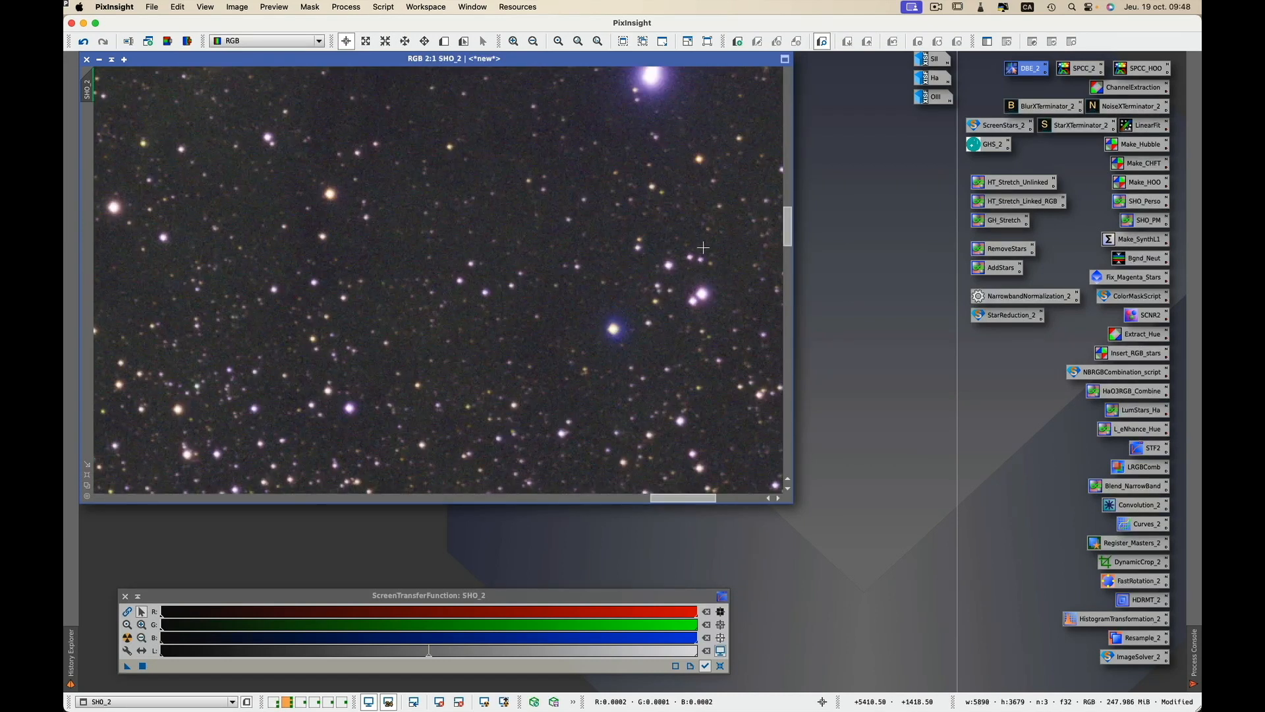
pyautogui.hotkey('alt', 'n')
pyautogui.moveTo(544, 299); pyautogui.dragTo(599, 335)
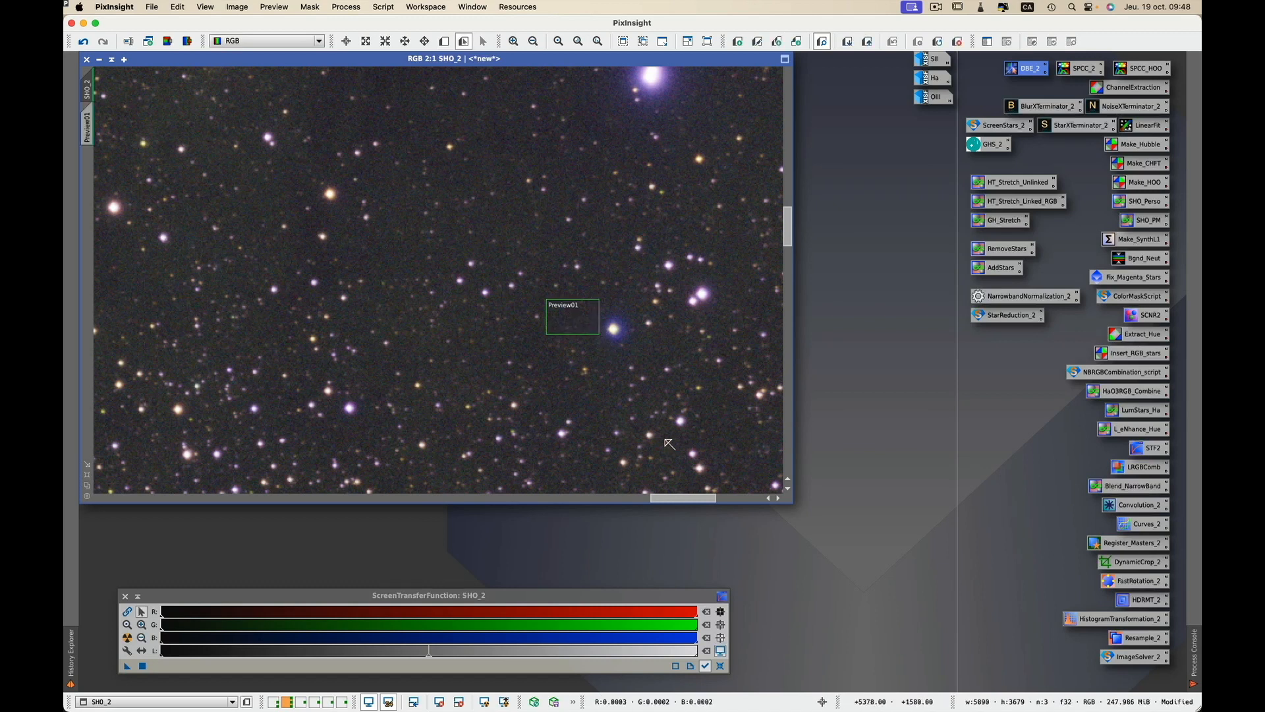
pyautogui.scroll(-5, 667, 438)
# Open the SPCC_2 colour calibration and set its background neutralization region of interest from Preview01 of SHO_2.
pyautogui.click(1092, 71)
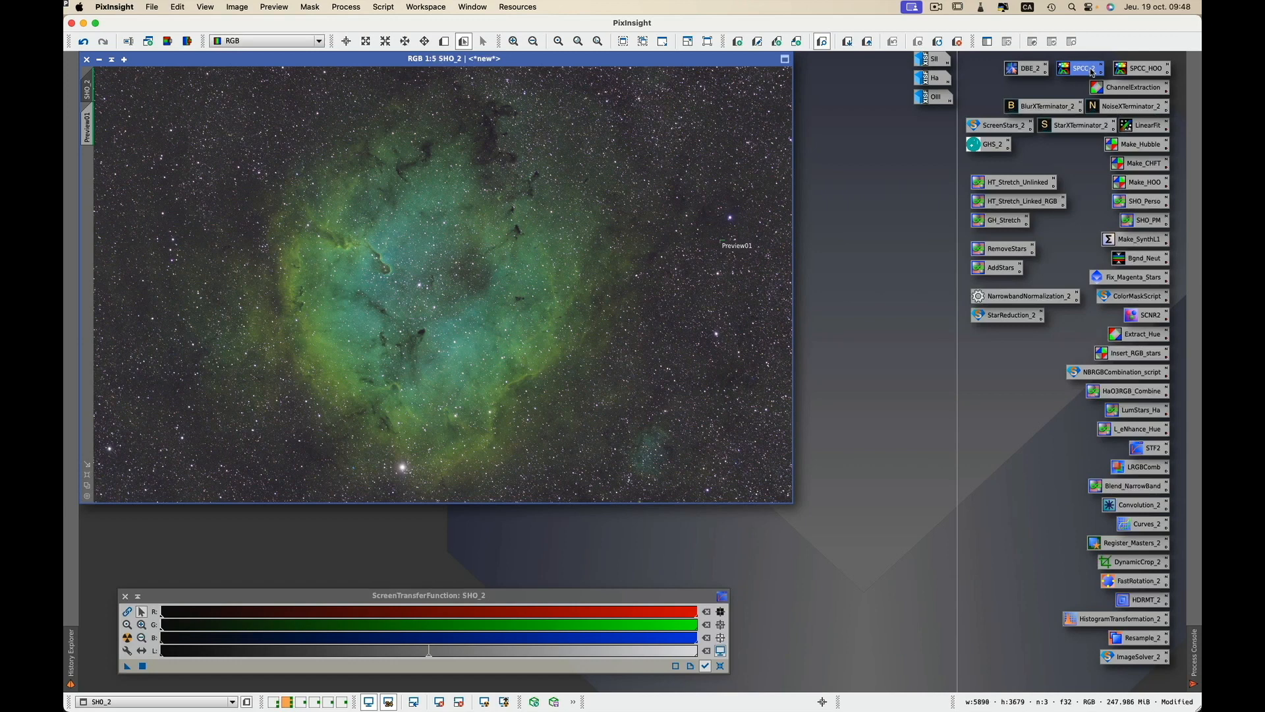
pyautogui.doubleClick(1092, 71)
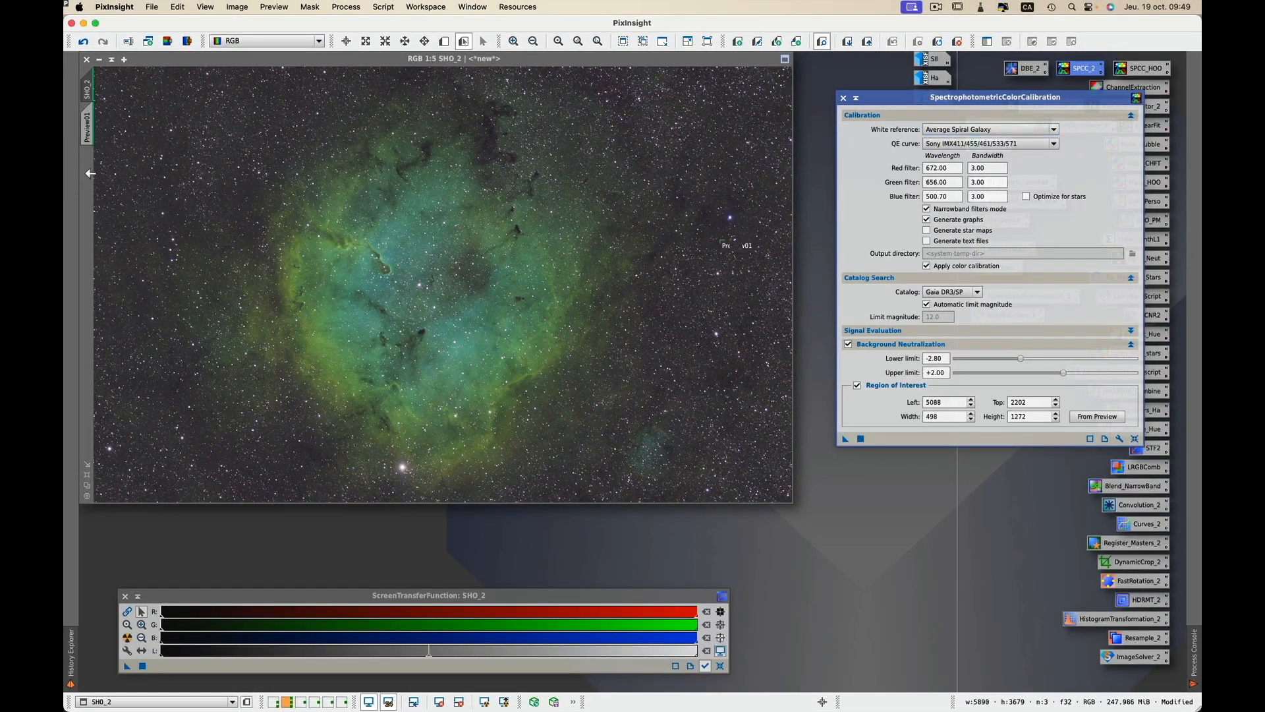
pyautogui.click(87, 129)
pyautogui.moveTo(91, 132); pyautogui.dragTo(1074, 419)
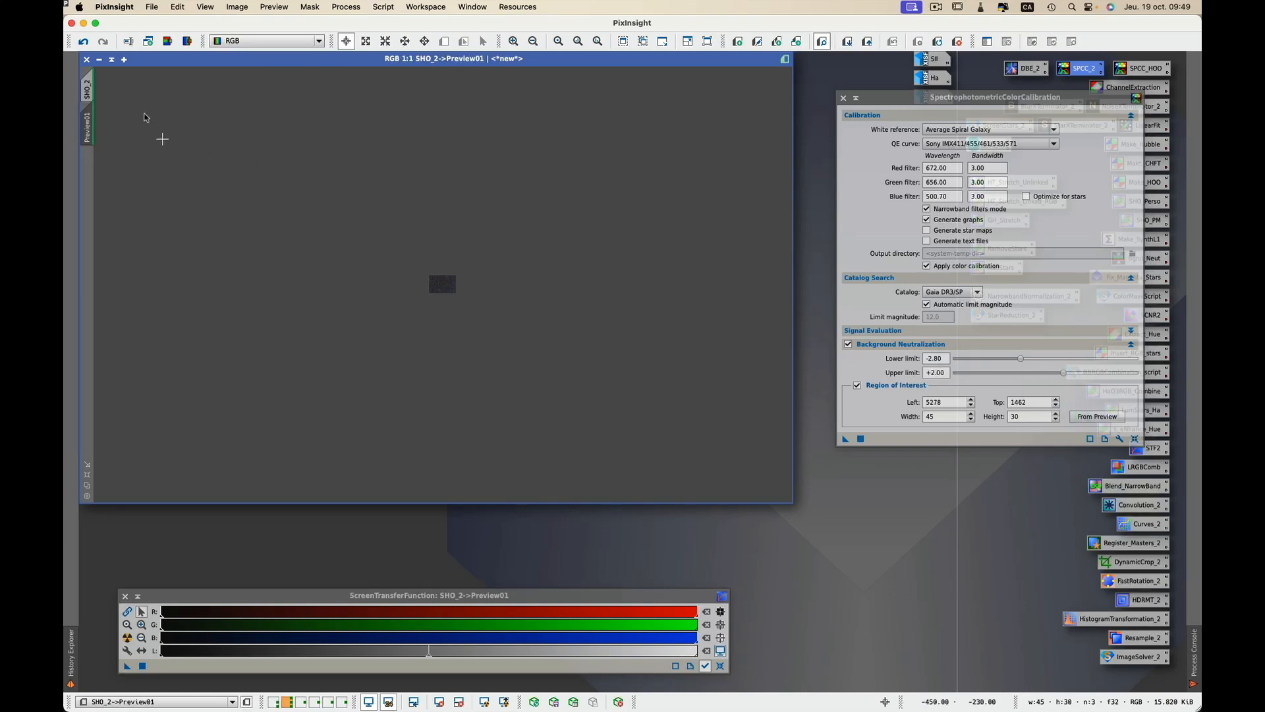
pyautogui.click(88, 87)
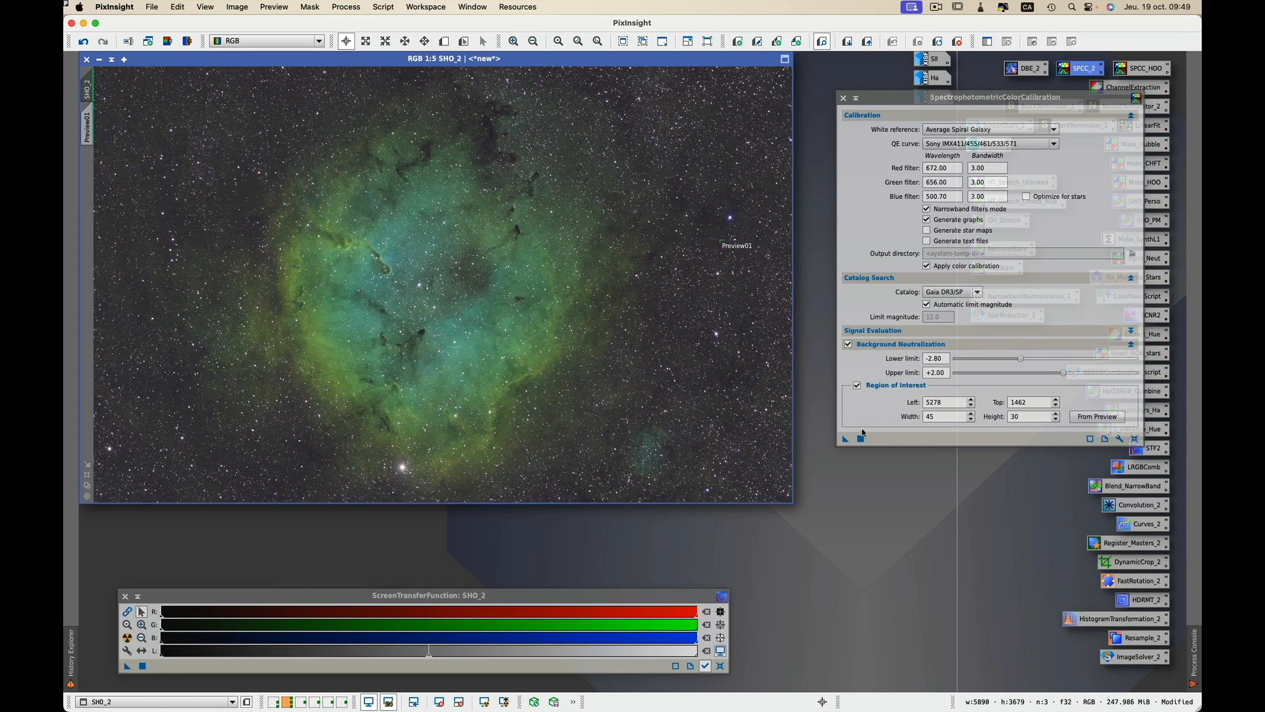
# Apply the spectrophotometric colour calibration to SHO_2, and close the resulting white balance graphs and the process.
pyautogui.moveTo(840, 438); pyautogui.dragTo(618, 366)
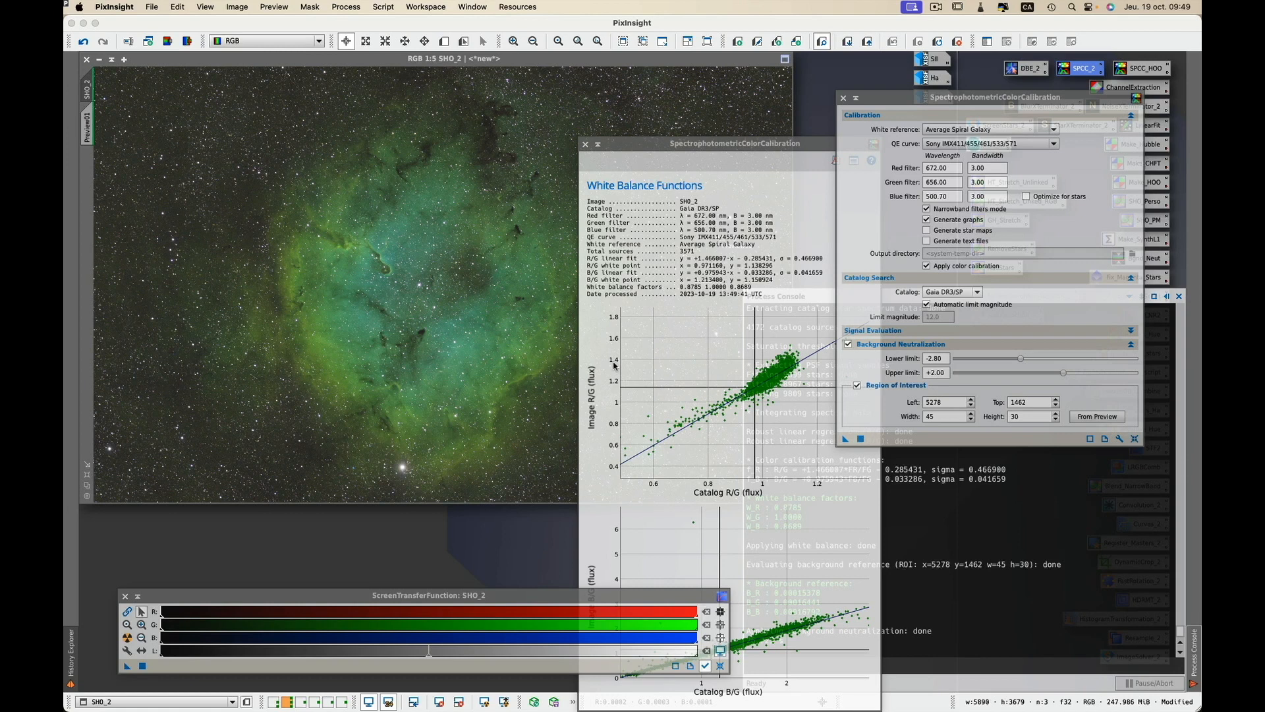
pyautogui.click(643, 144)
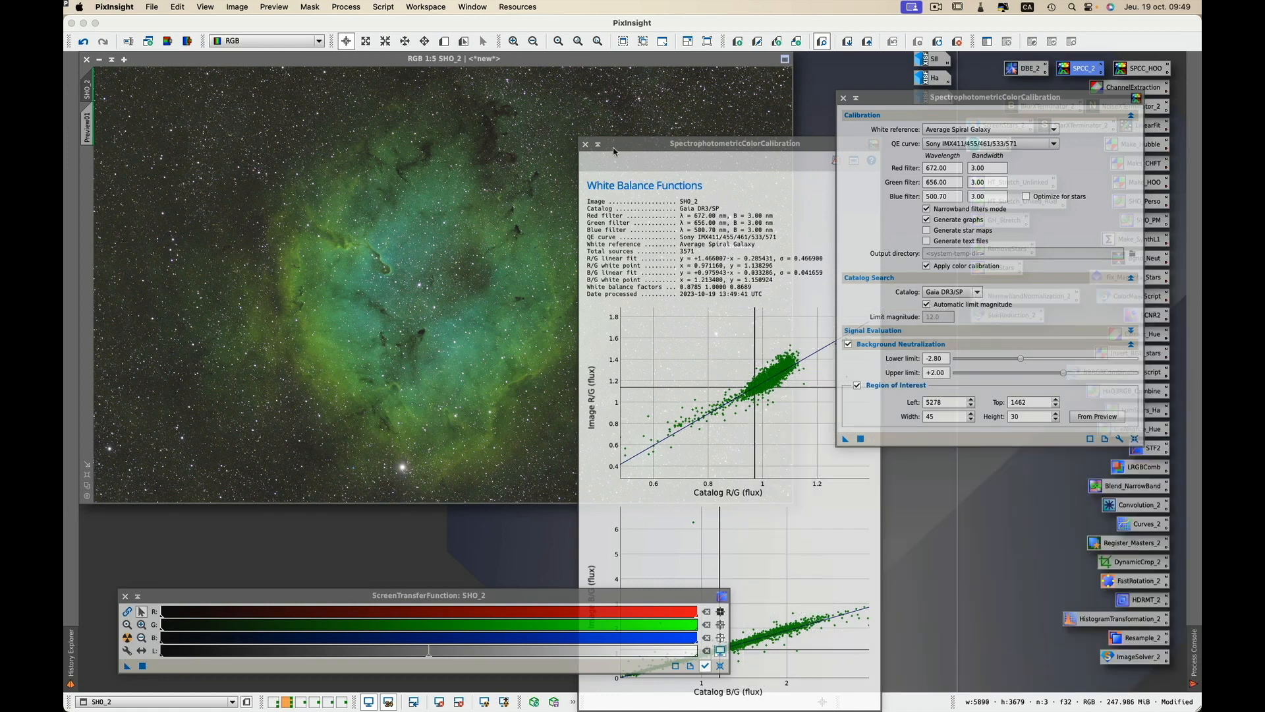
pyautogui.click(586, 144)
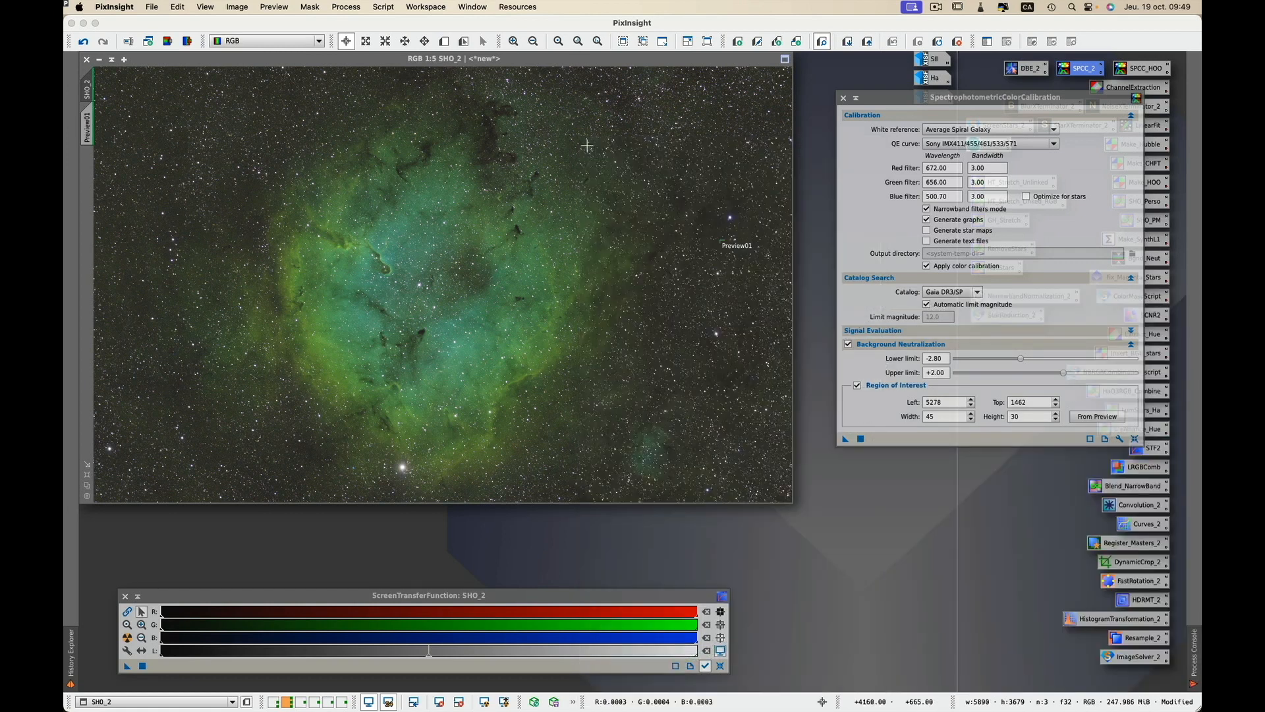
pyautogui.click(899, 104)
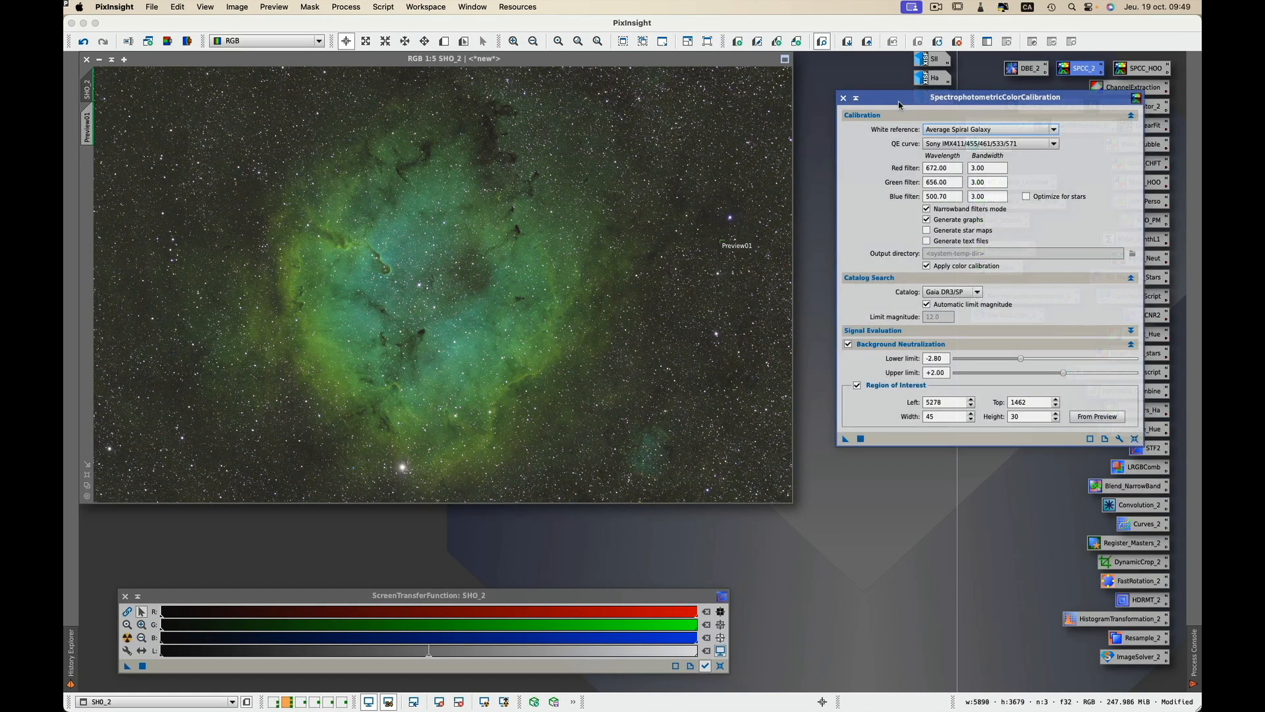
pyautogui.click(844, 98)
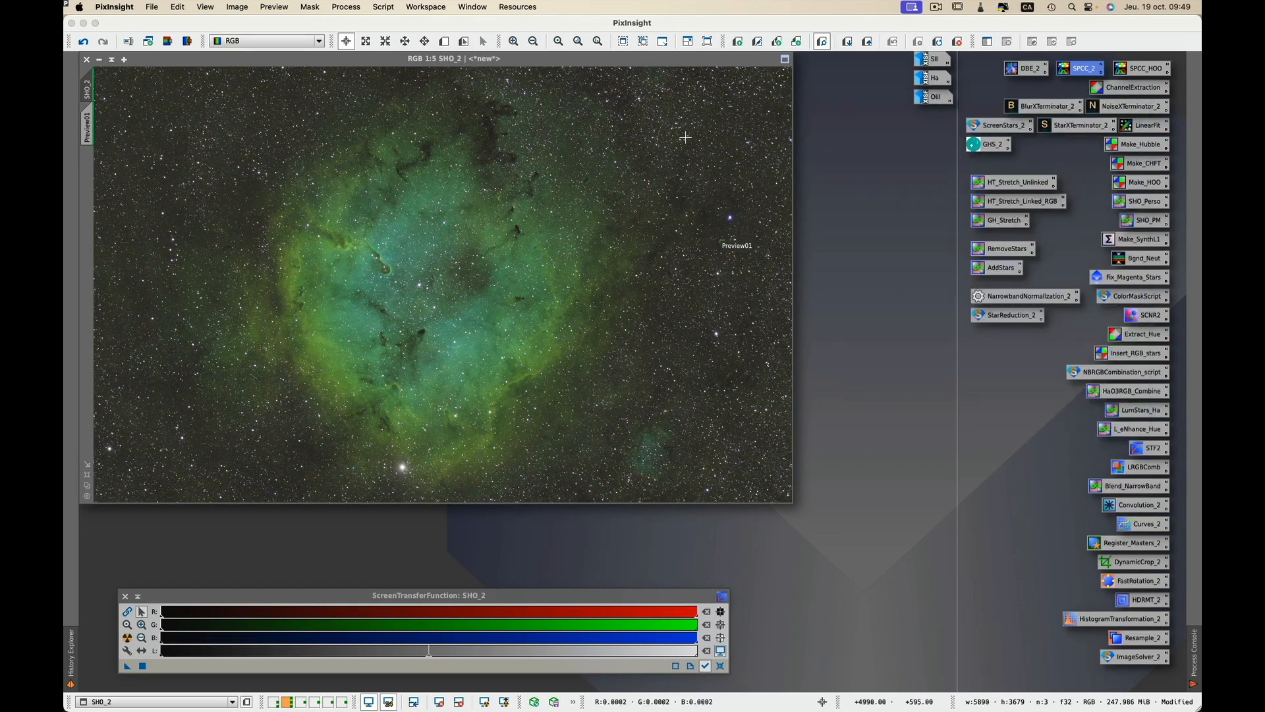
# Delete the preview from SHO_2 and open the DynamicPSF process.
pyautogui.click(278, 11)
pyautogui.click(311, 234)
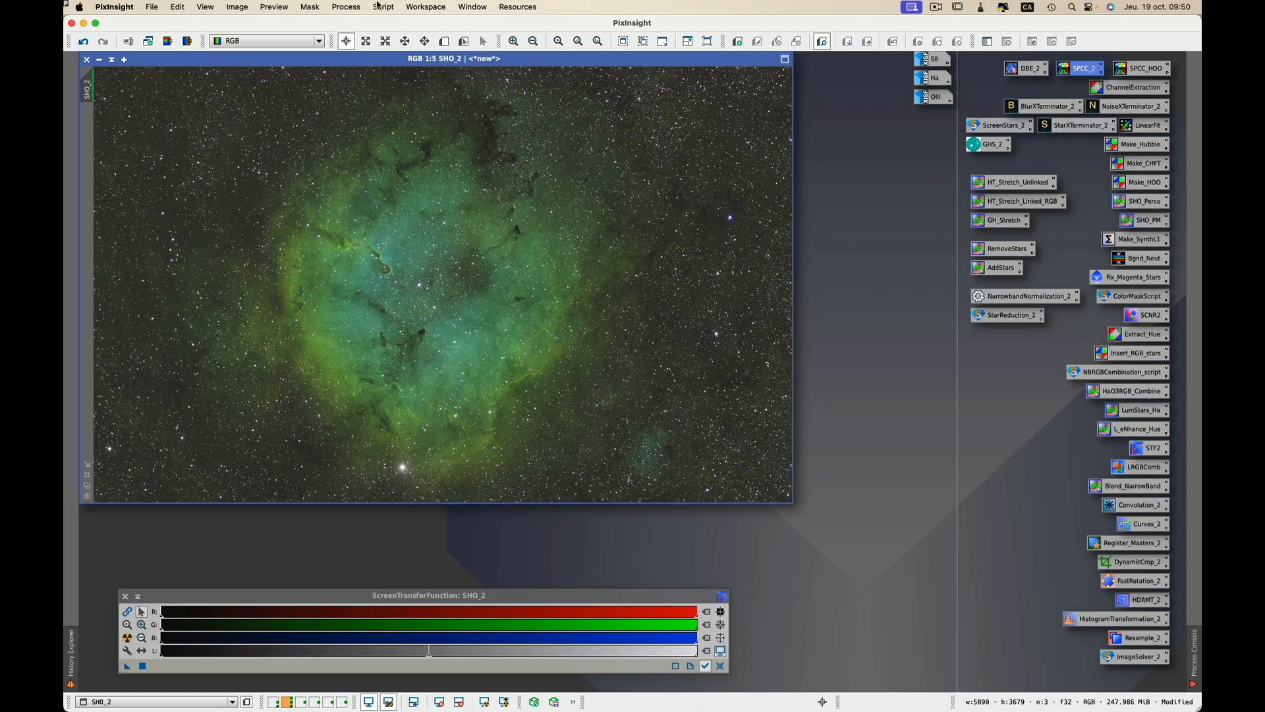
pyautogui.click(345, 7)
pyautogui.moveTo(351, 25)
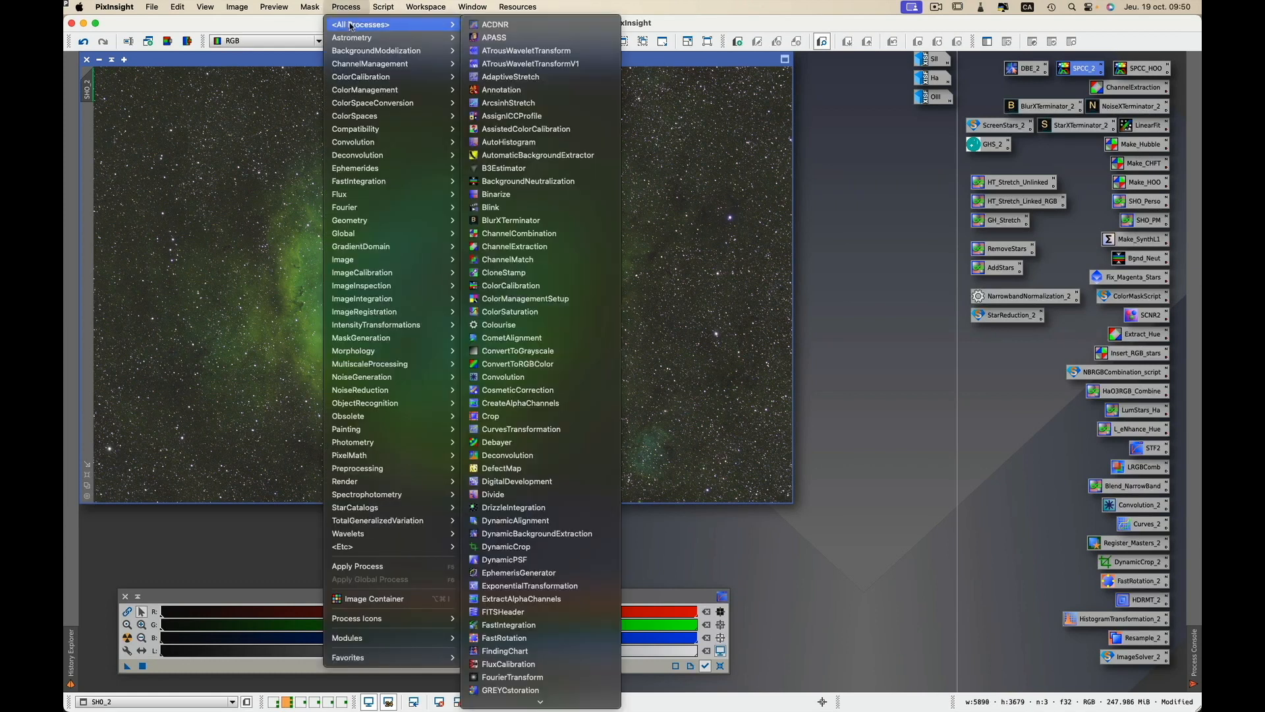
pyautogui.click(521, 561)
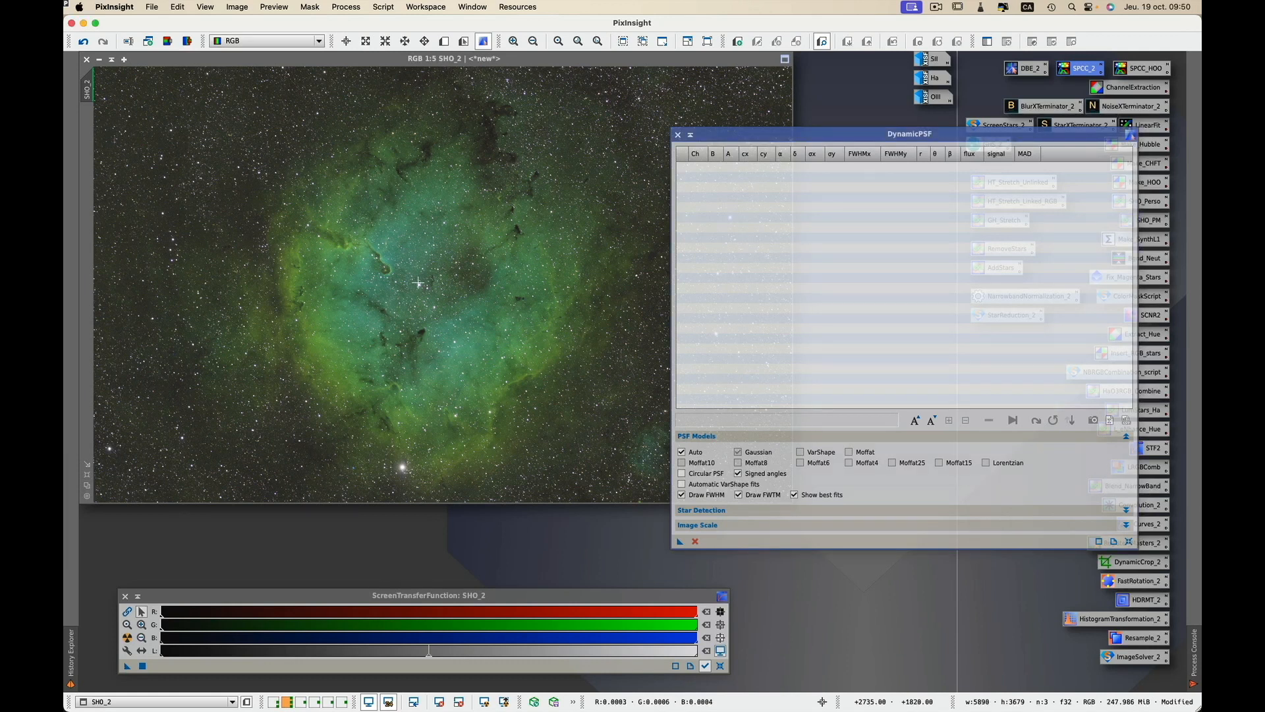
# Sample 17 stars in all three channels across the central part of the nebula in SHO_2 with DynamicPSF.
pyautogui.click(418, 283)
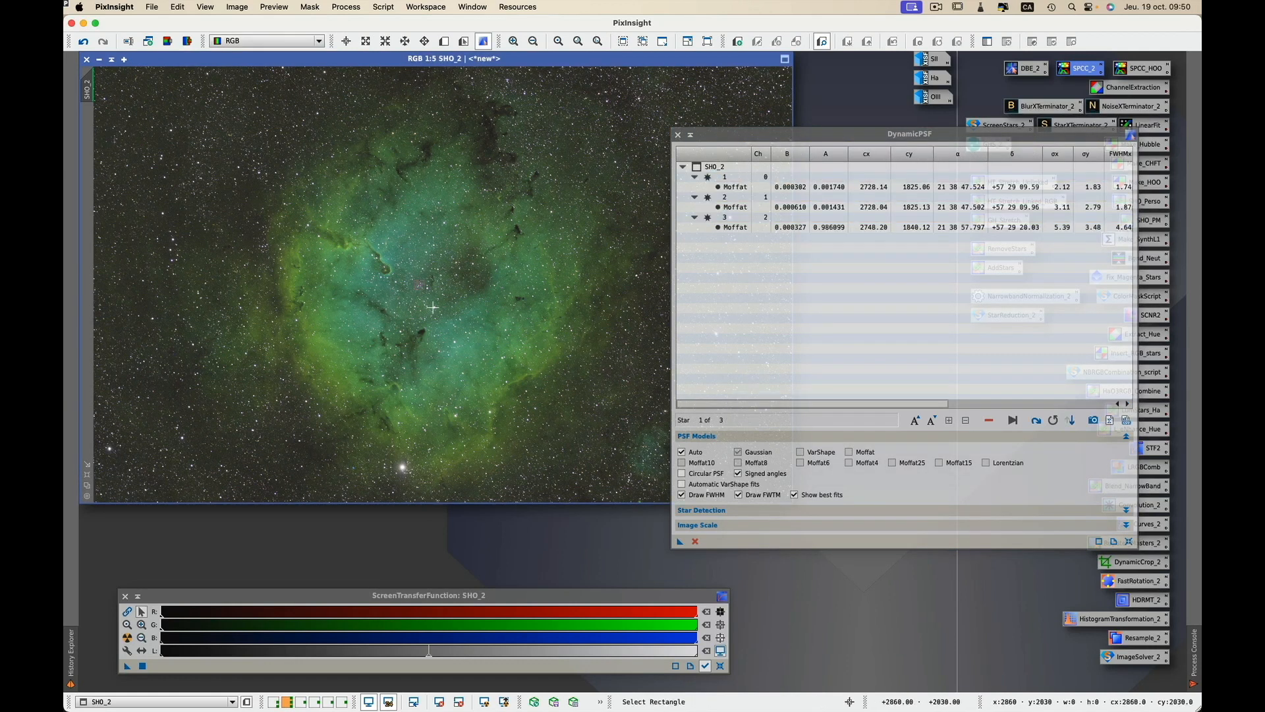
pyautogui.click(432, 307)
pyautogui.click(440, 253)
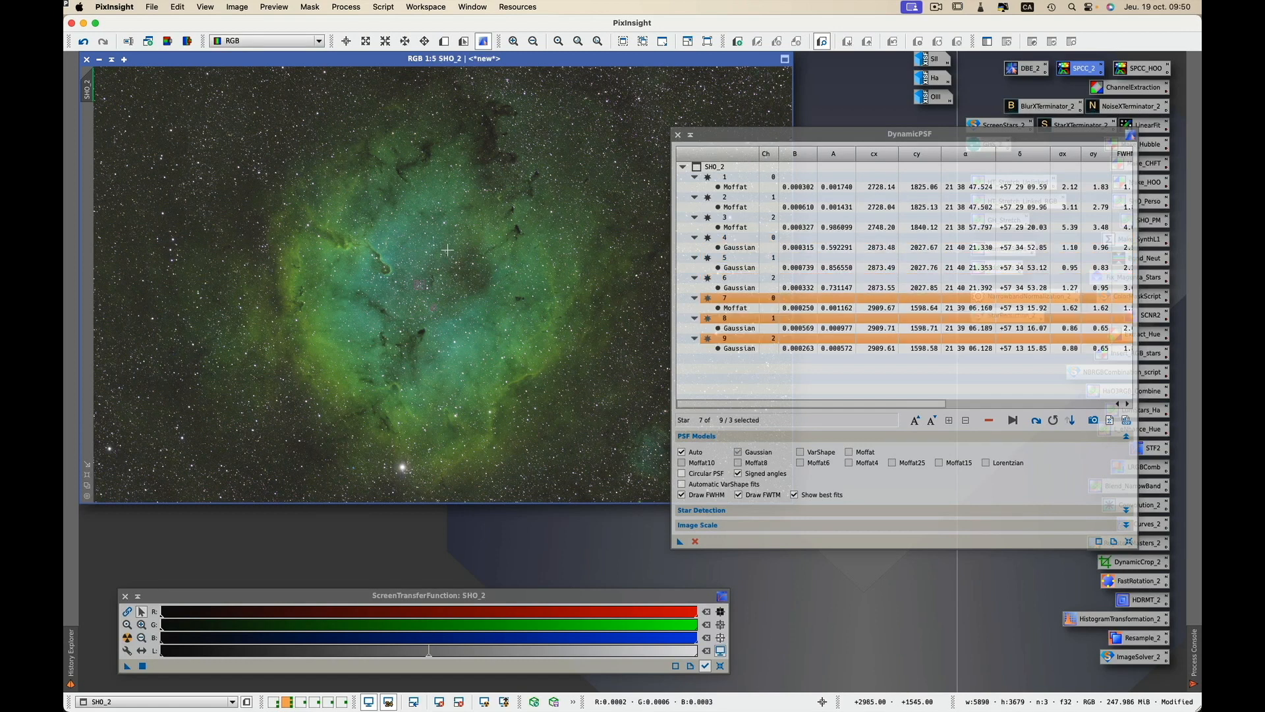
pyautogui.click(458, 264)
pyautogui.click(472, 265)
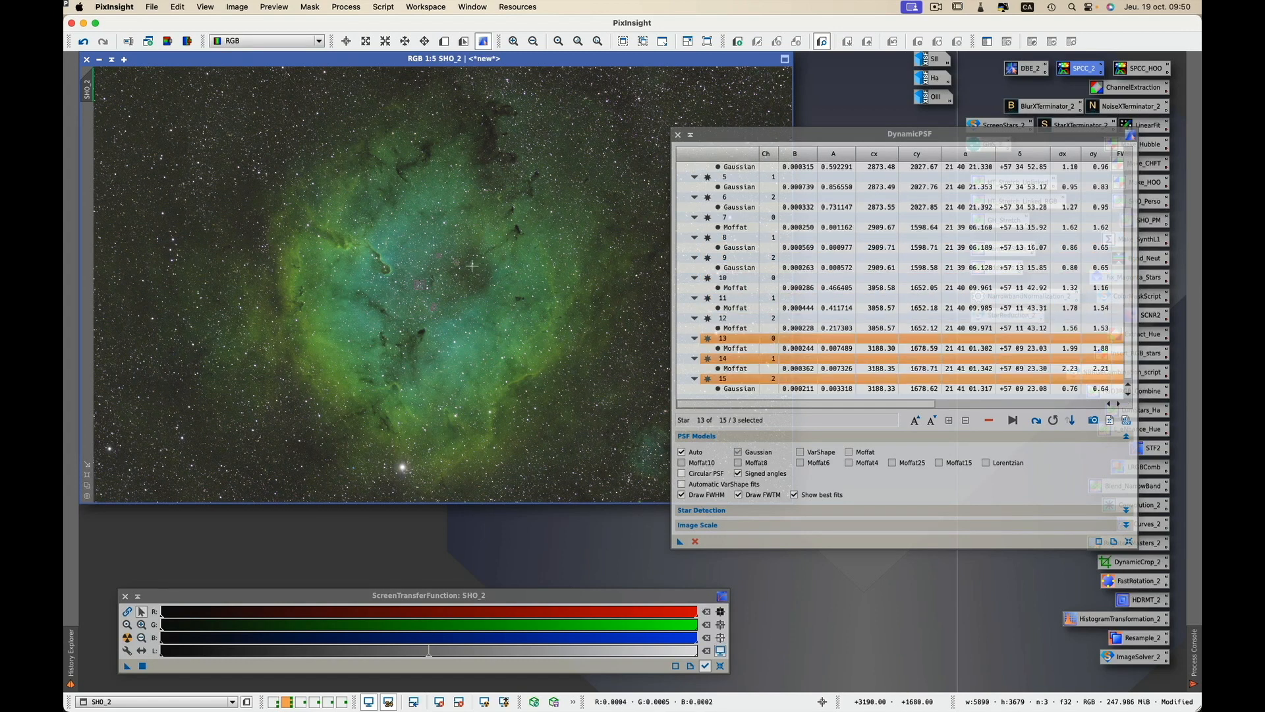
pyautogui.click(481, 256)
pyautogui.click(456, 274)
pyautogui.click(466, 293)
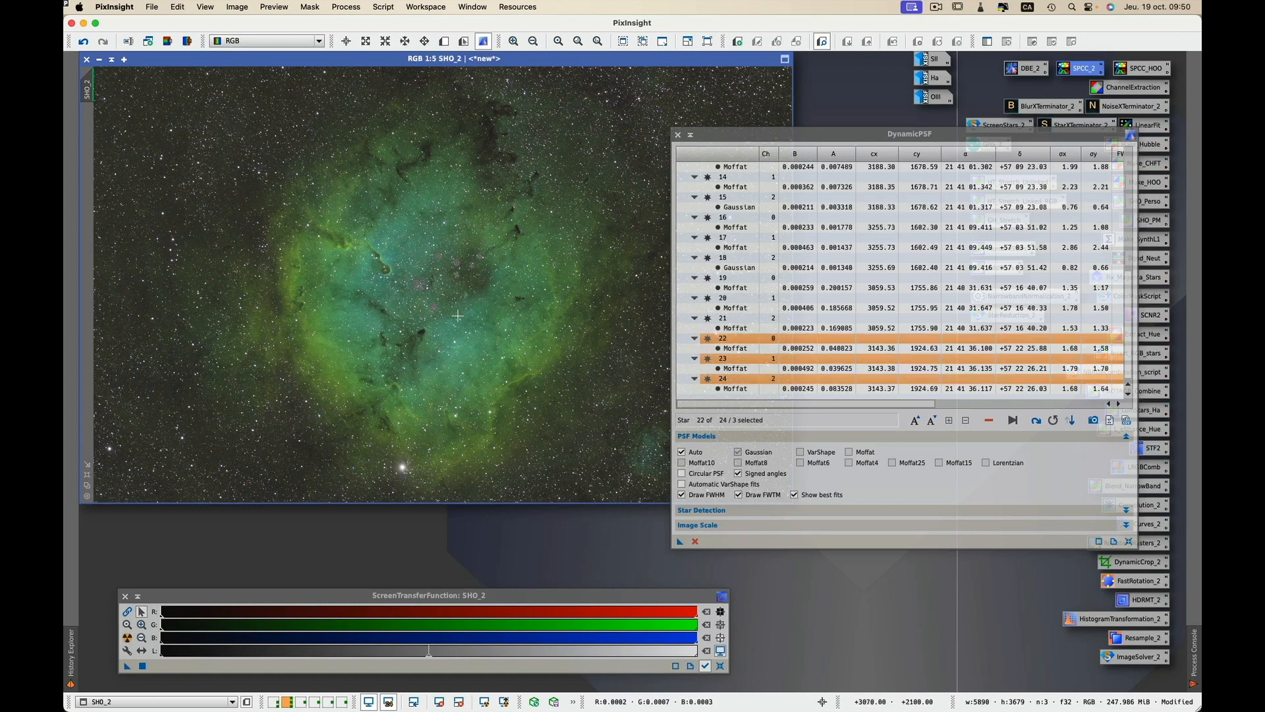
pyautogui.click(459, 321)
pyautogui.click(452, 306)
pyautogui.click(506, 267)
pyautogui.click(443, 224)
pyautogui.click(431, 235)
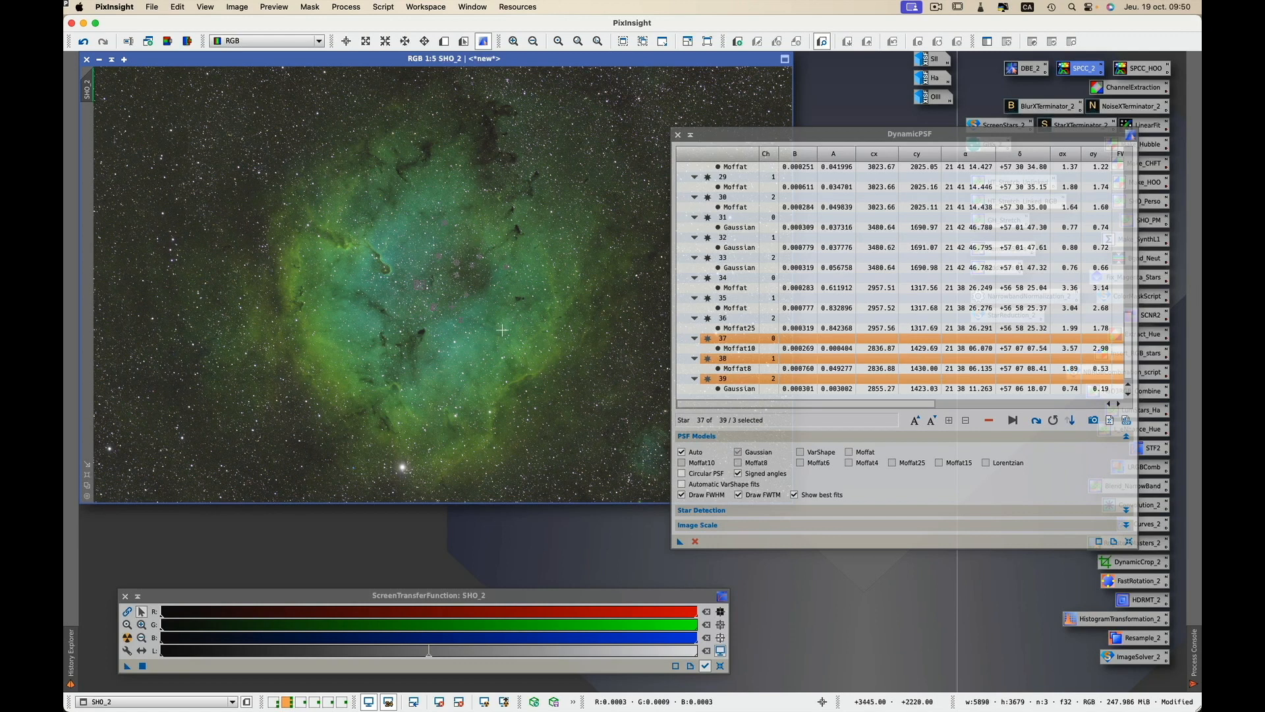
pyautogui.click(483, 310)
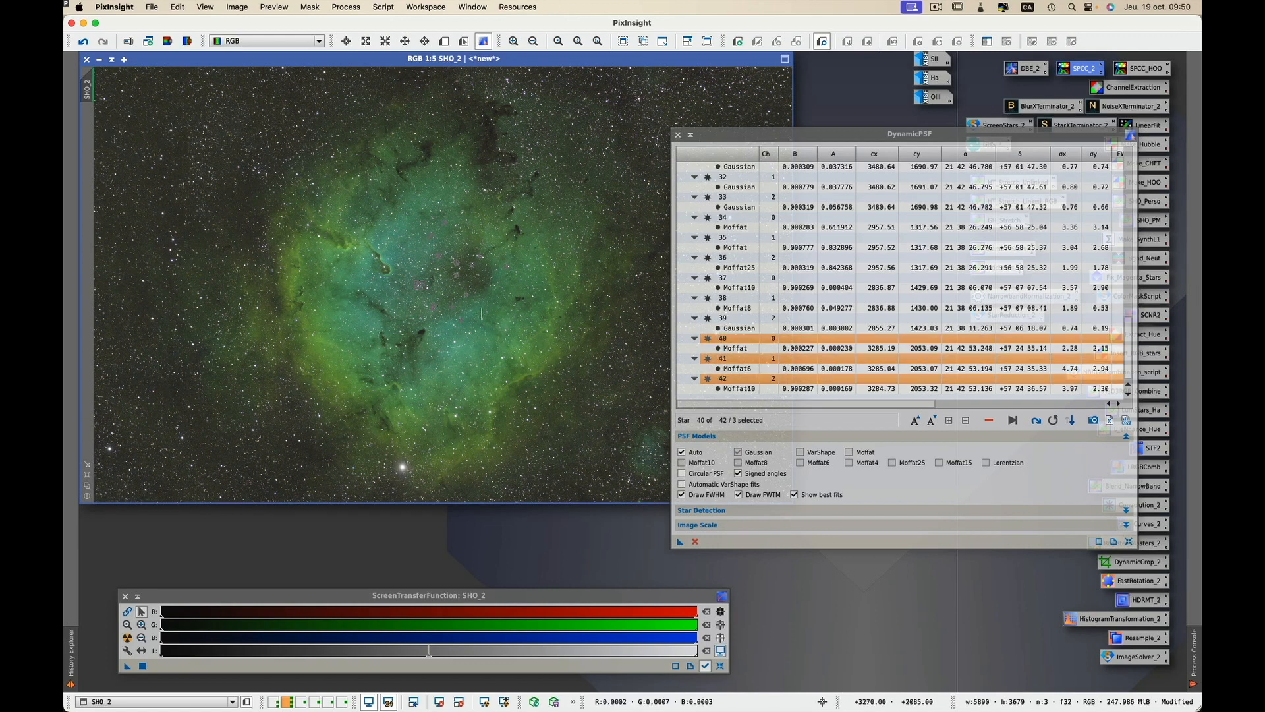
pyautogui.click(456, 342)
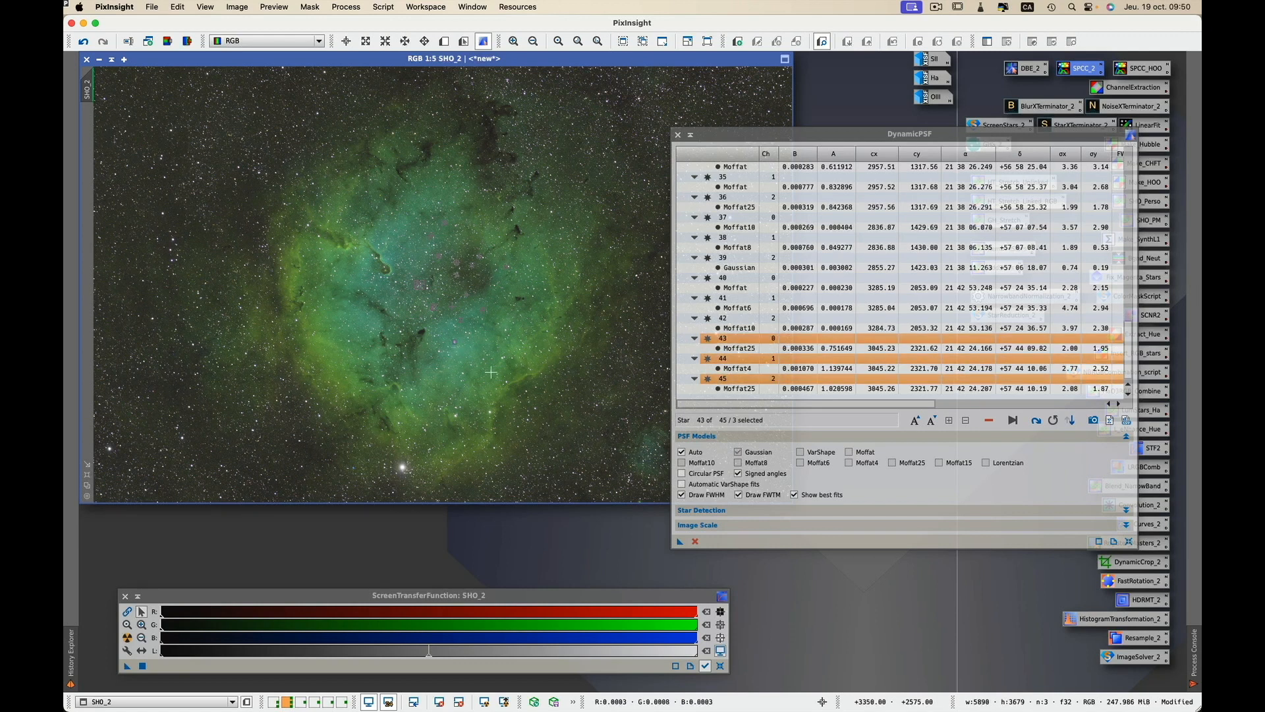
pyautogui.click(468, 340)
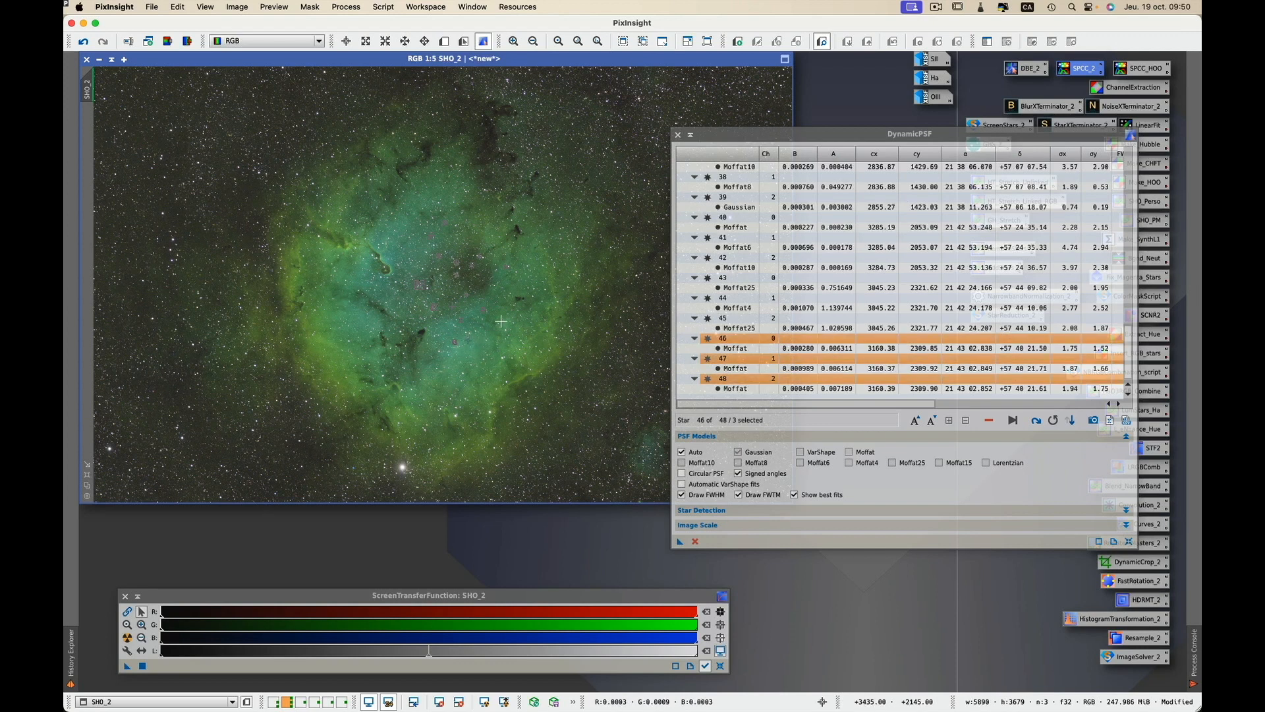
pyautogui.click(475, 330)
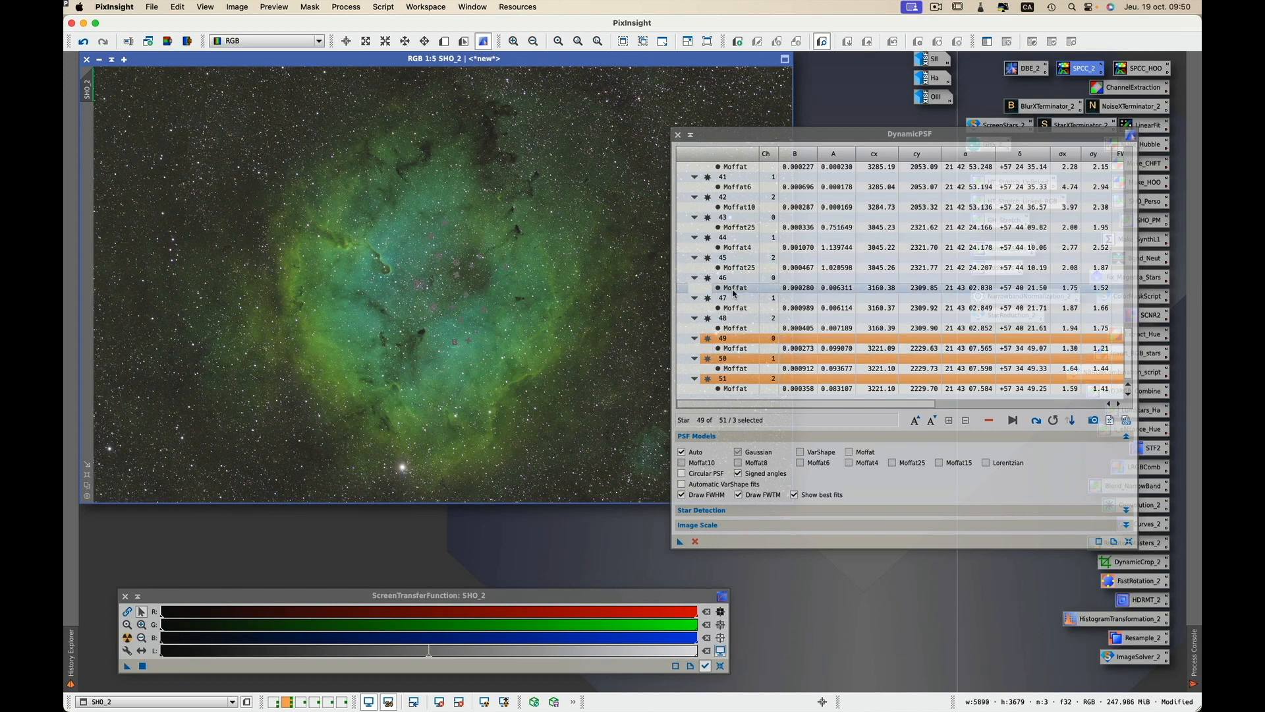
# Remove the Gaussian star fits 39 and 31 to 33 from the DynamicPSF list.
pyautogui.scroll(4, 733, 293)
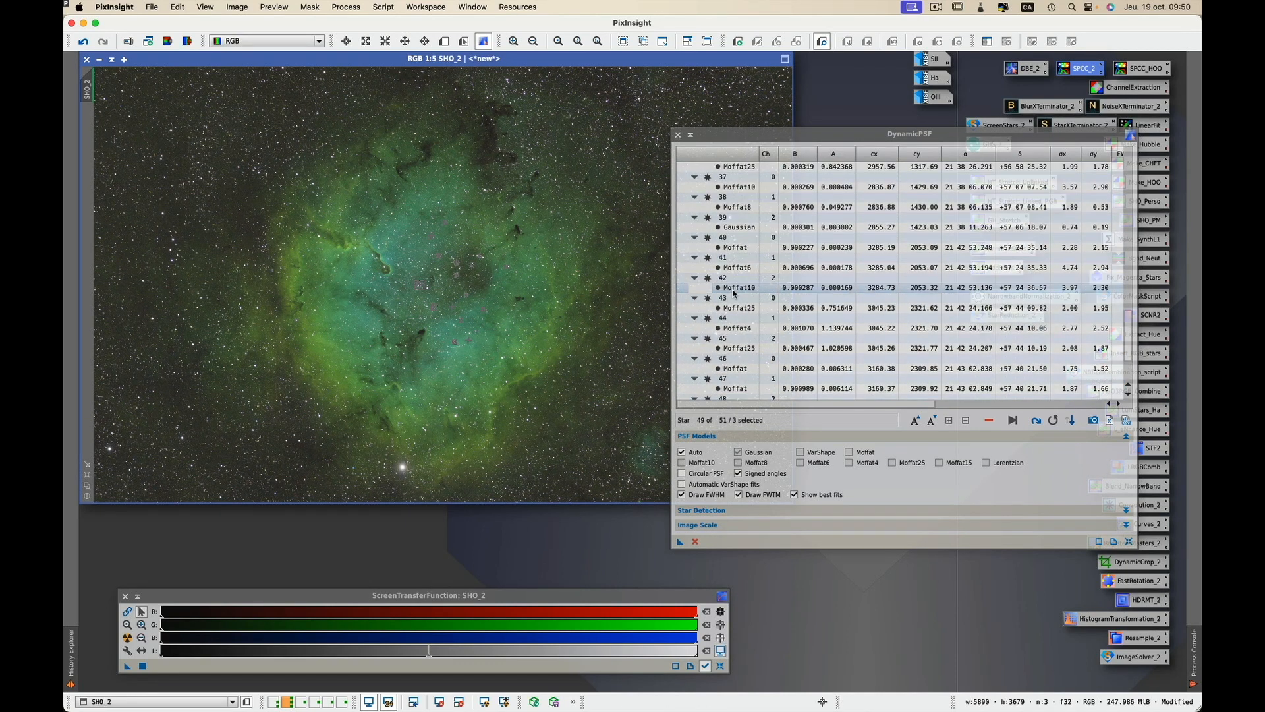
pyautogui.click(744, 219)
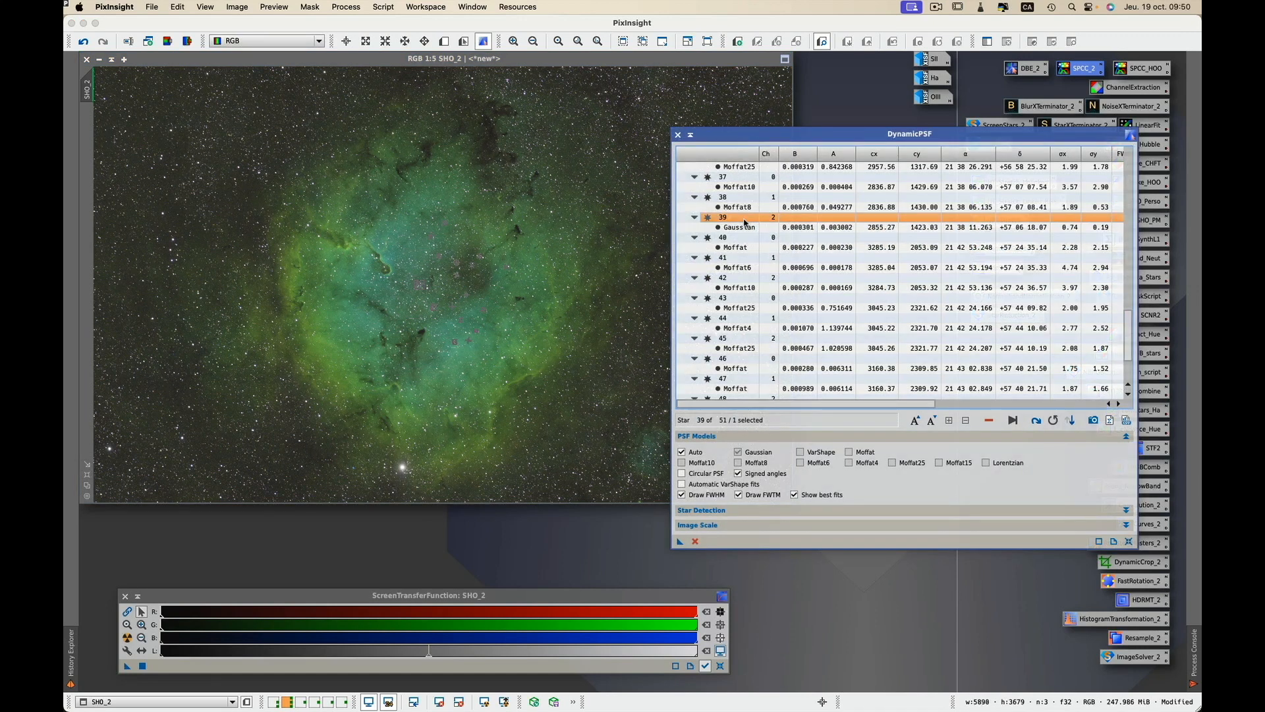
pyautogui.scroll(-1, 744, 222)
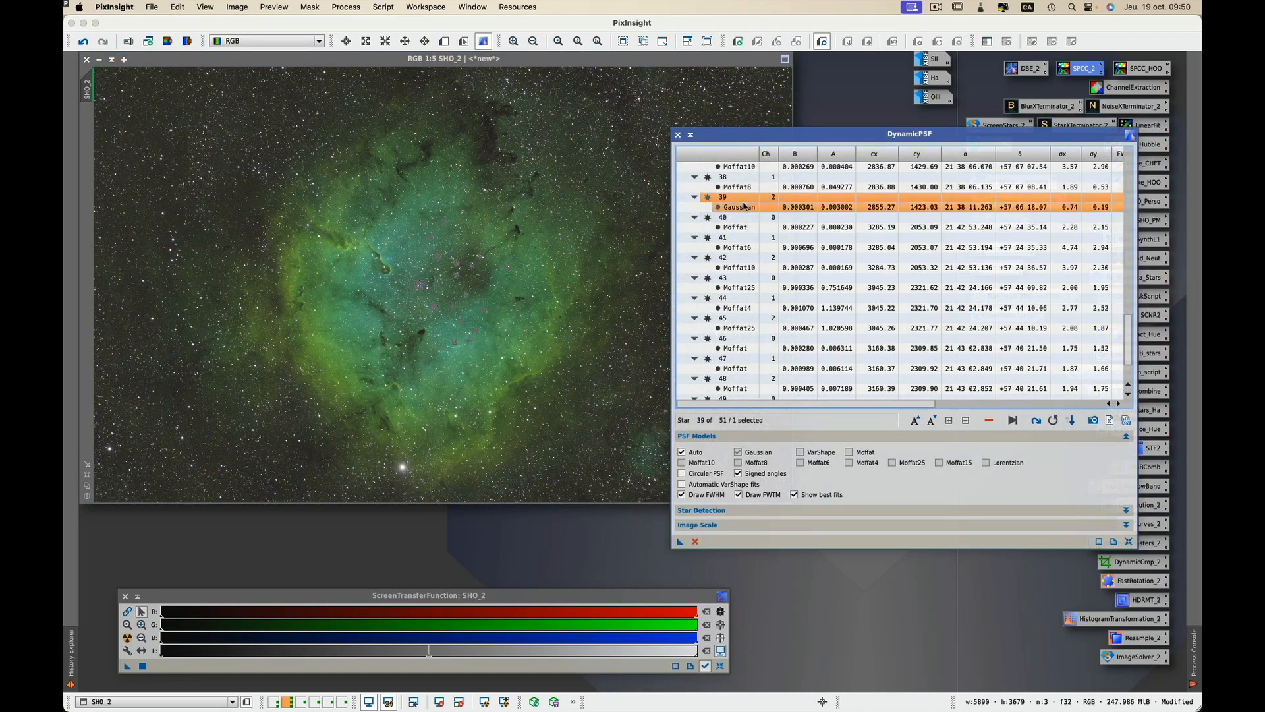
pyautogui.press('Delete')
pyautogui.scroll(1, 743, 207)
pyautogui.scroll(5, 744, 207)
pyautogui.scroll(1, 744, 207)
pyautogui.moveTo(739, 202); pyautogui.dragTo(738, 248)
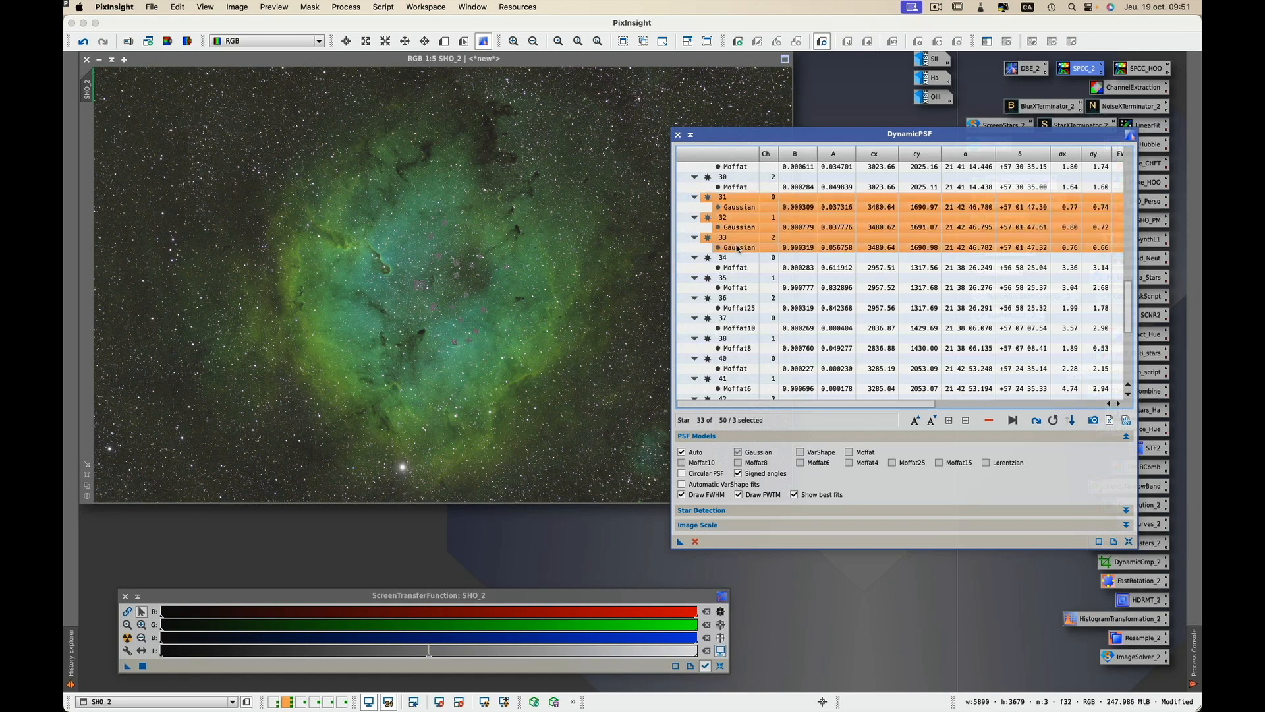
pyautogui.press('Delete')
# Remove the Gaussian star fits 18 and 15 from the DynamicPSF list.
pyautogui.scroll(4, 738, 248)
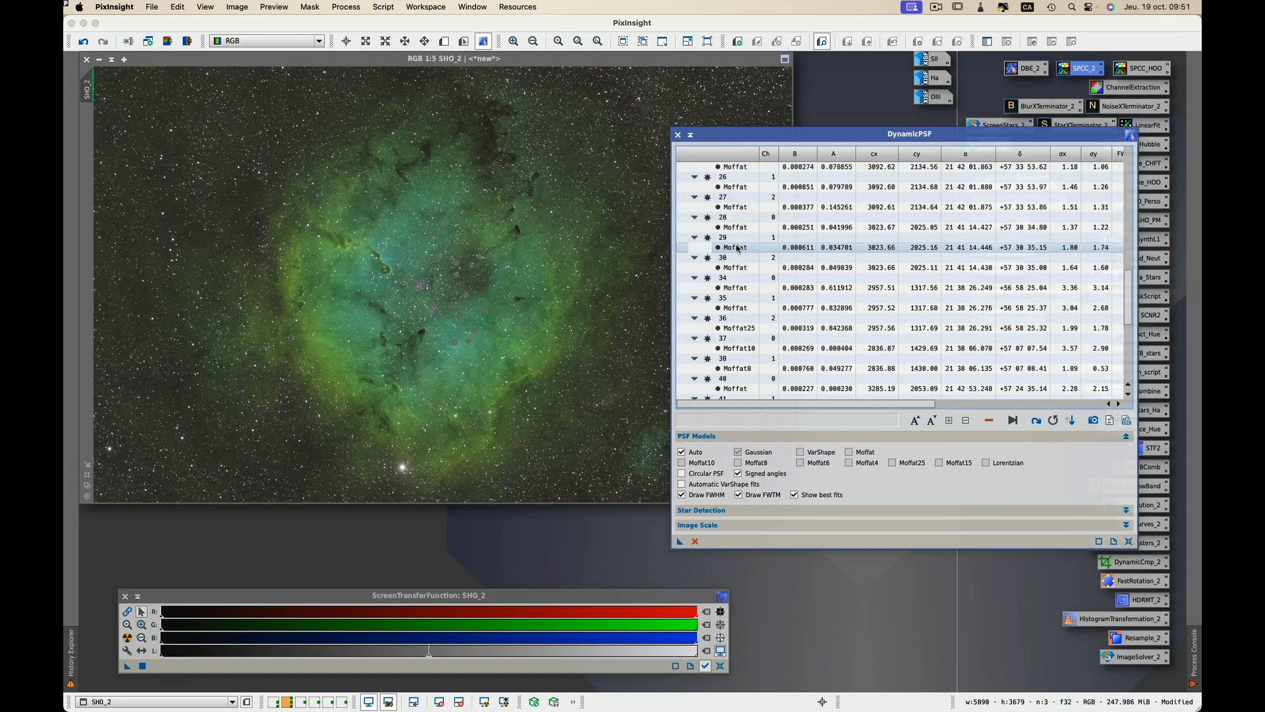
pyautogui.scroll(3, 738, 249)
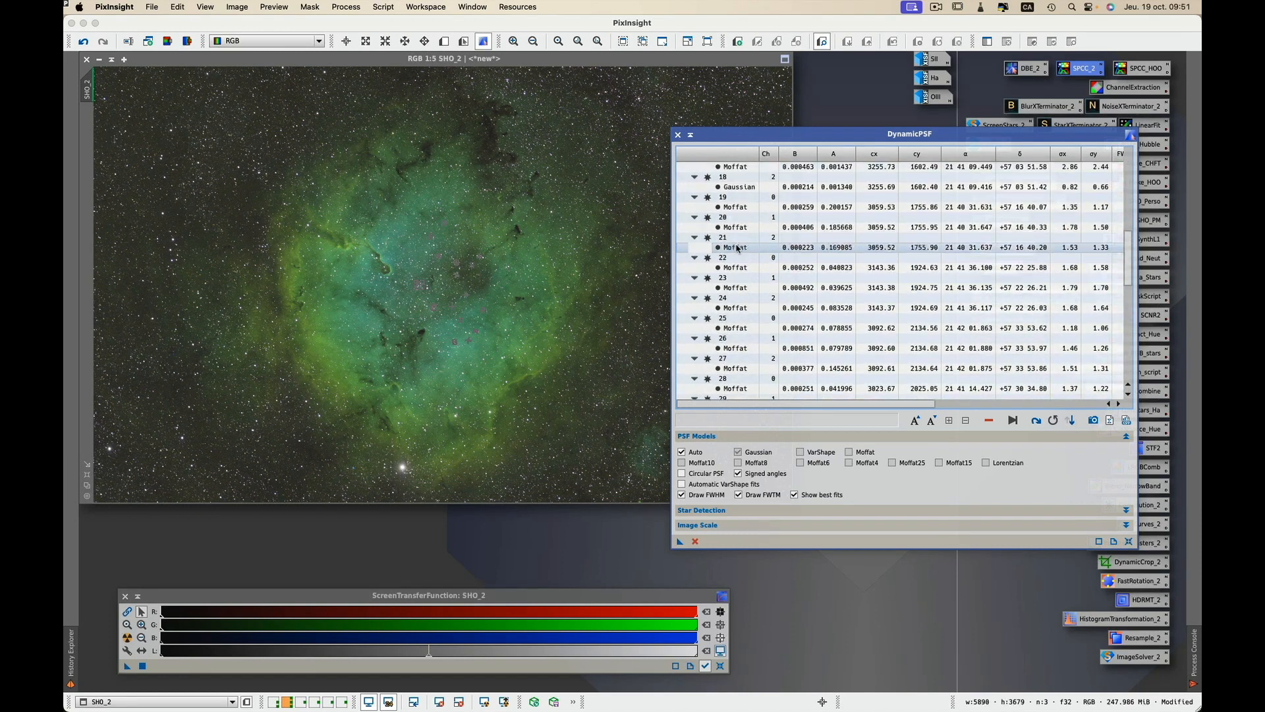
pyautogui.click(735, 209)
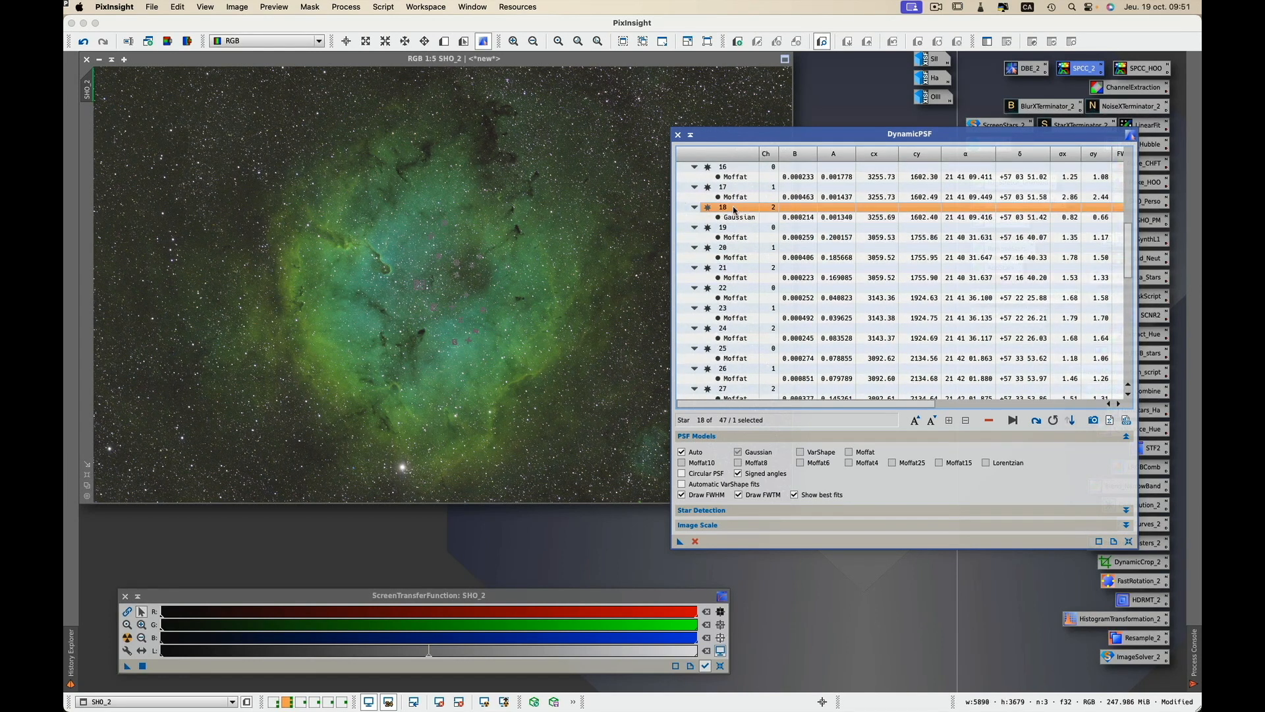
pyautogui.press('Delete')
pyautogui.scroll(2, 735, 215)
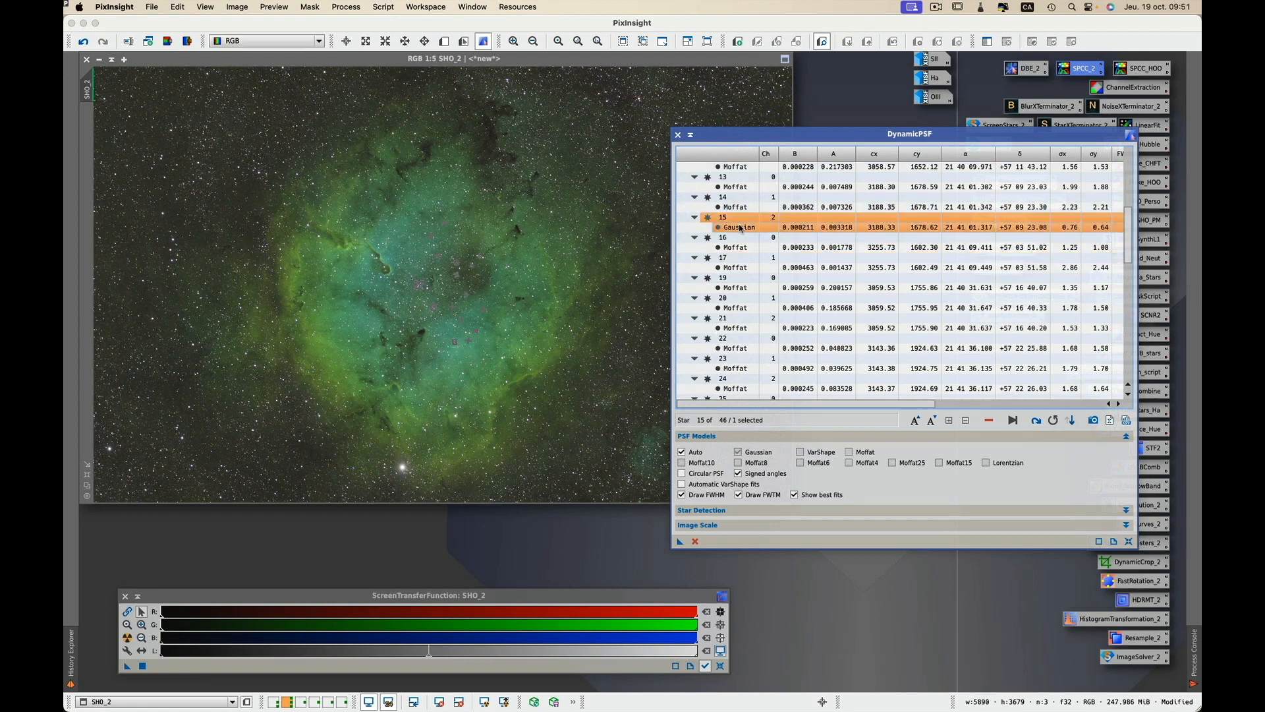
pyautogui.press('Delete')
# Remove the Gaussian star fits 8 and 9, and 4 to 6, from the DynamicPSF list.
pyautogui.scroll(3, 740, 228)
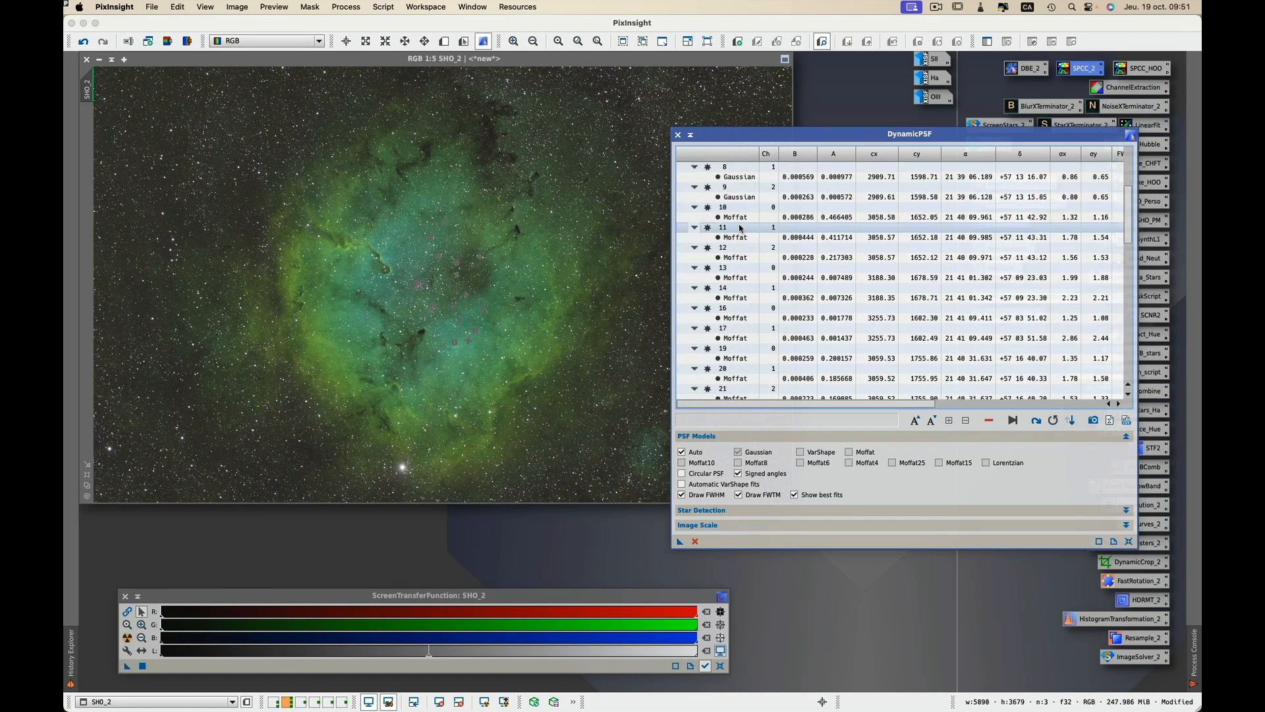
pyautogui.scroll(2, 741, 228)
pyautogui.click(738, 226)
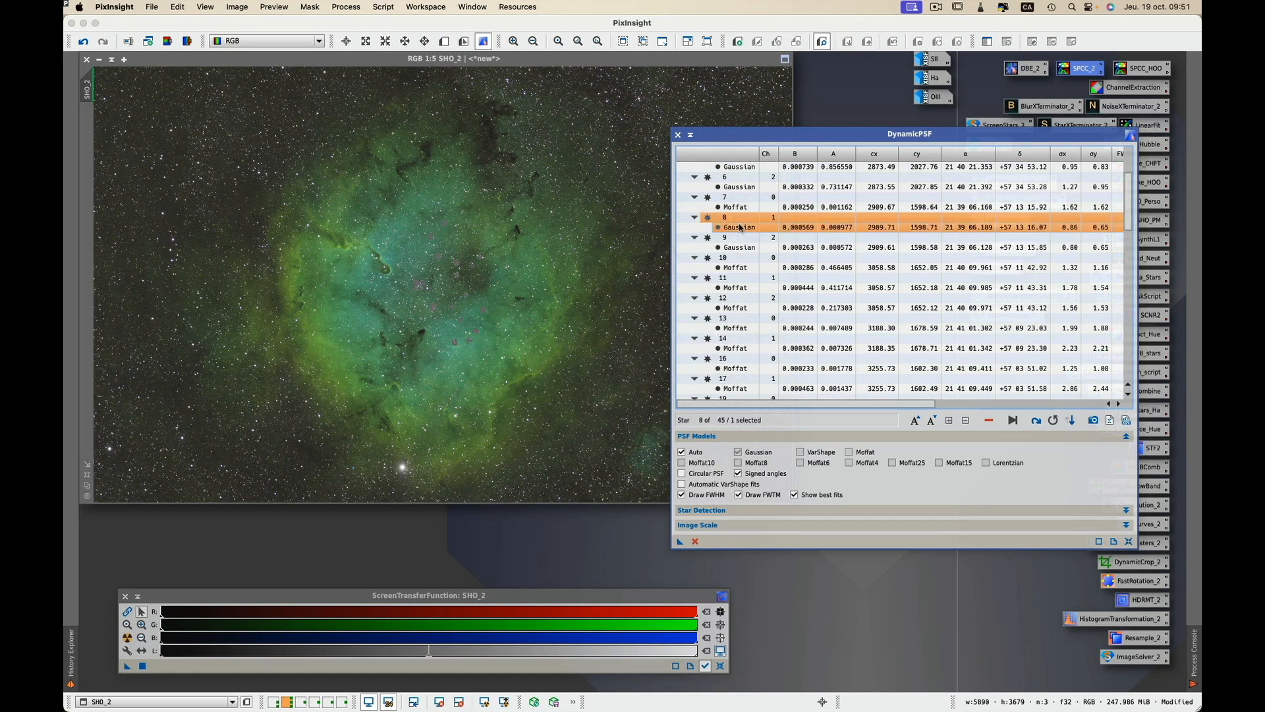
pyautogui.keyDown('super'); pyautogui.click(734, 248); pyautogui.keyUp('super')
pyautogui.press('Delete')
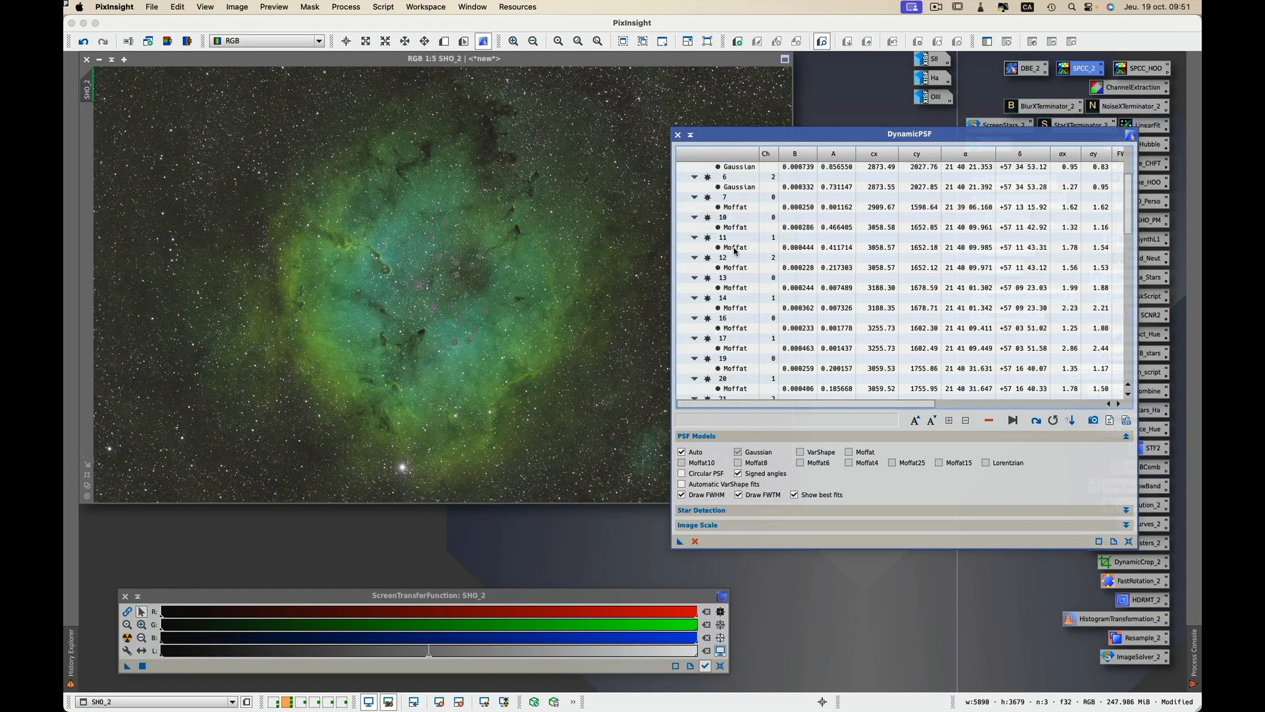
pyautogui.scroll(2, 736, 237)
pyautogui.click(740, 208)
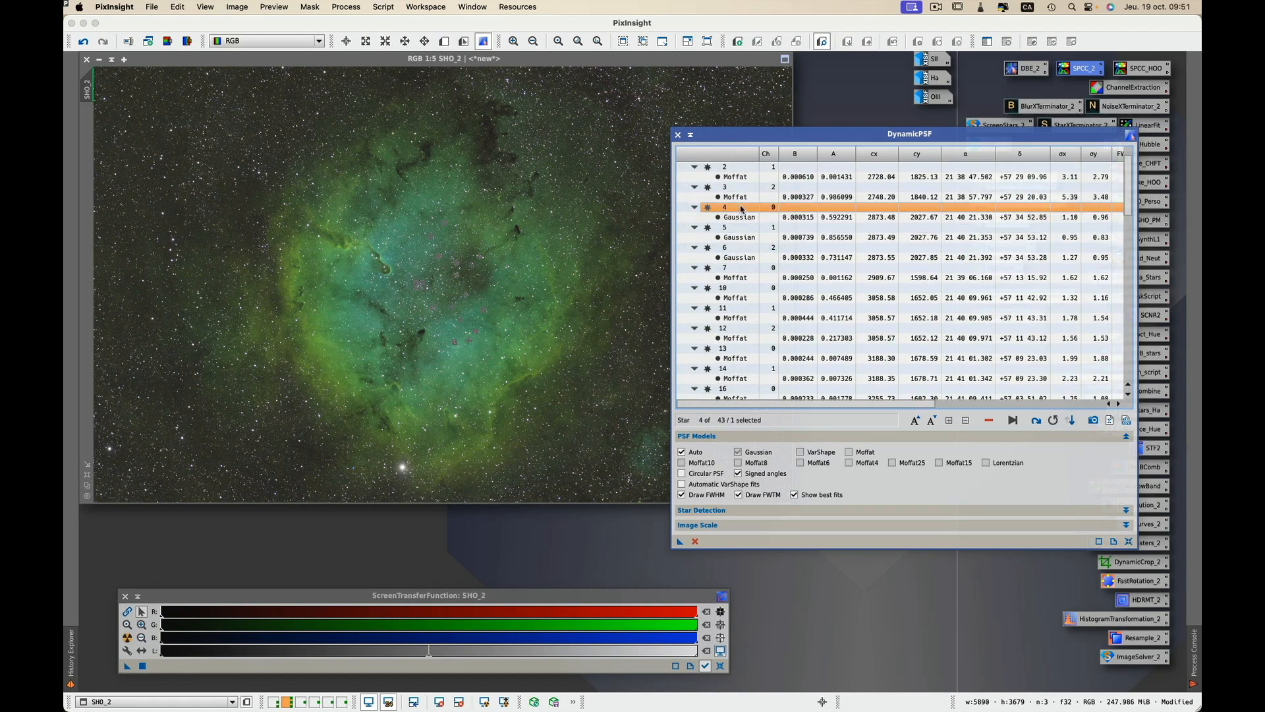
pyautogui.keyDown('shift'); pyautogui.click(737, 258); pyautogui.keyUp('shift')
pyautogui.press('Delete')
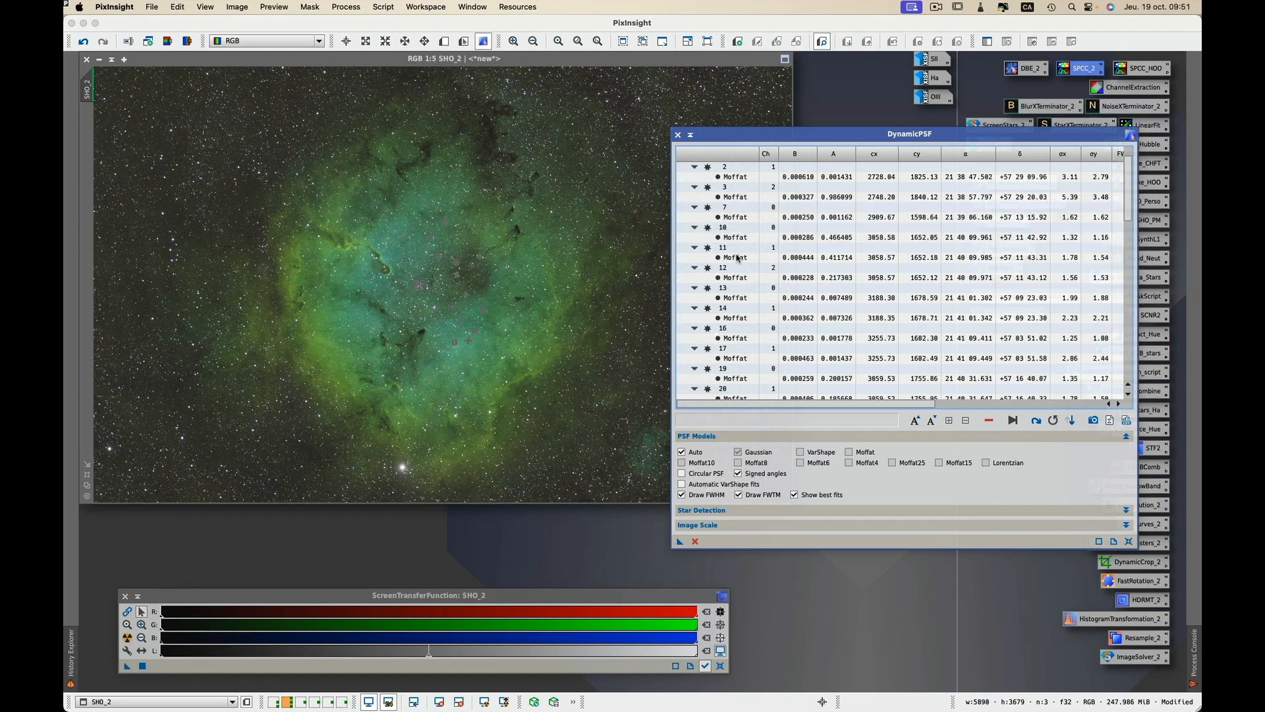
# Compute the average star data of all remaining star fits in DynamicPSF, then close the process.
pyautogui.scroll(2, 737, 218)
pyautogui.click(734, 178)
pyautogui.scroll(-5, 731, 230)
pyautogui.scroll(-6, 730, 242)
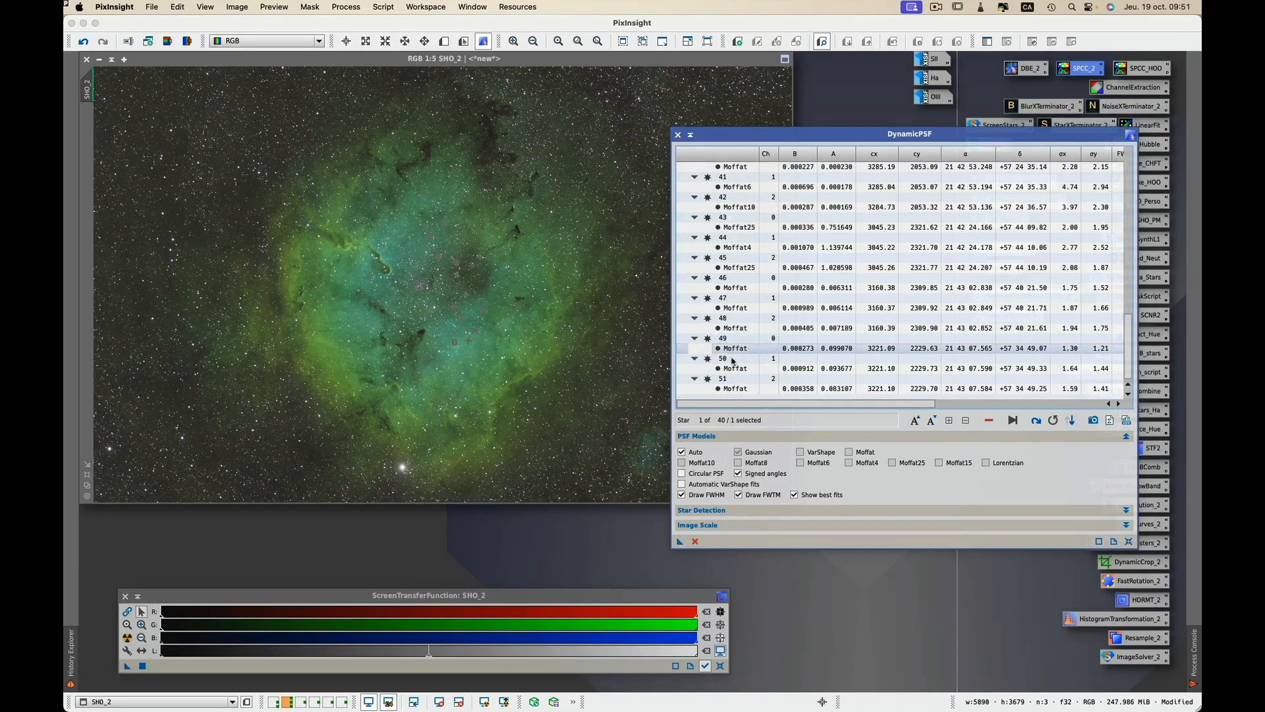
pyautogui.keyDown('shift'); pyautogui.click(739, 390); pyautogui.keyUp('shift')
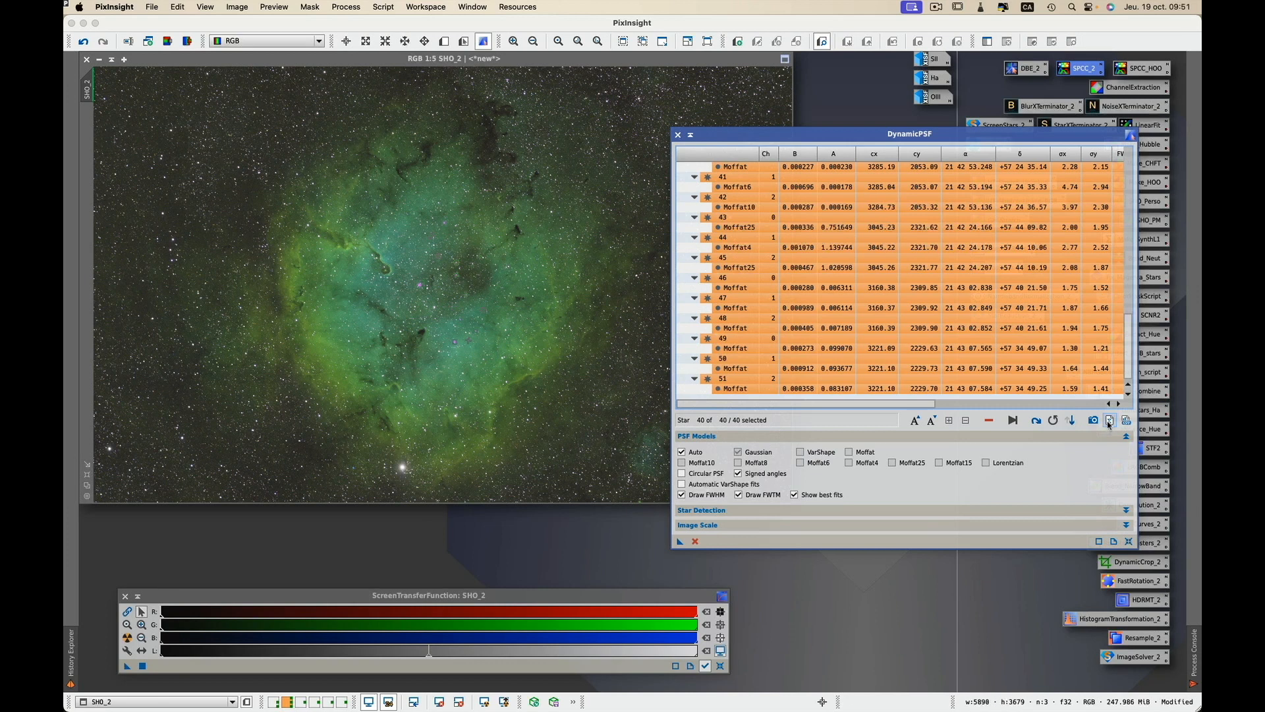
pyautogui.click(1109, 422)
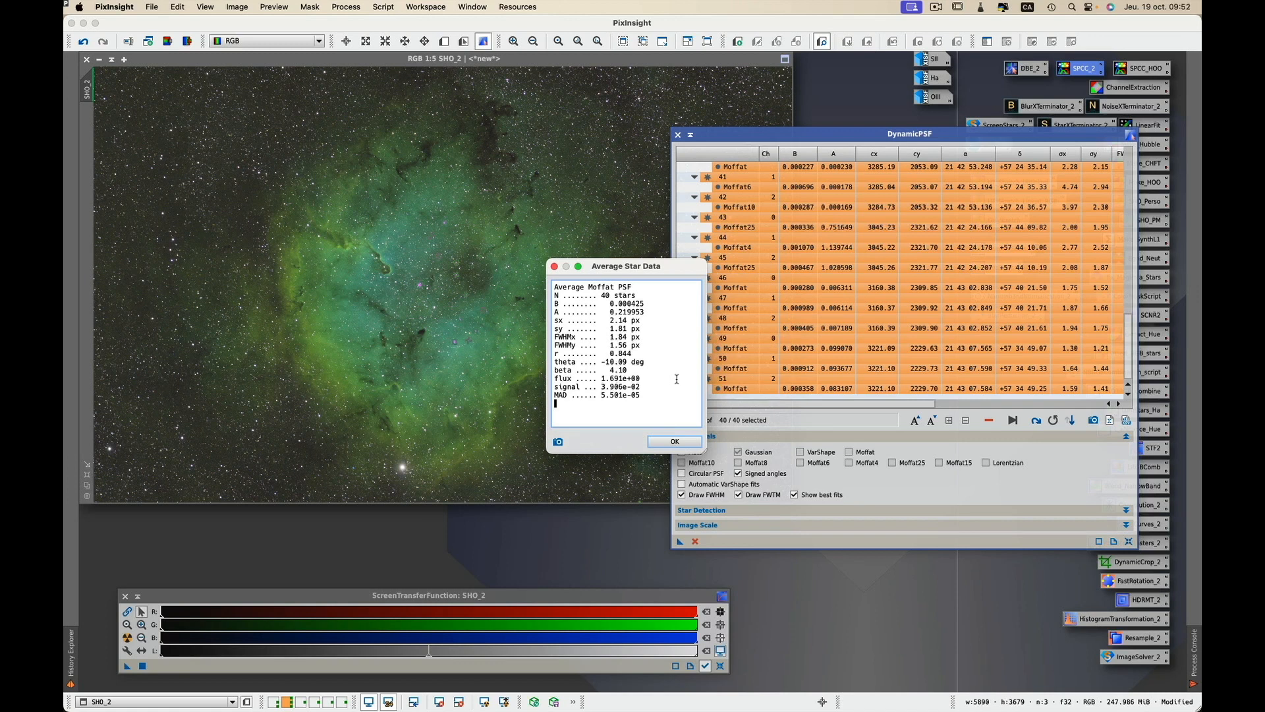
pyautogui.click(674, 441)
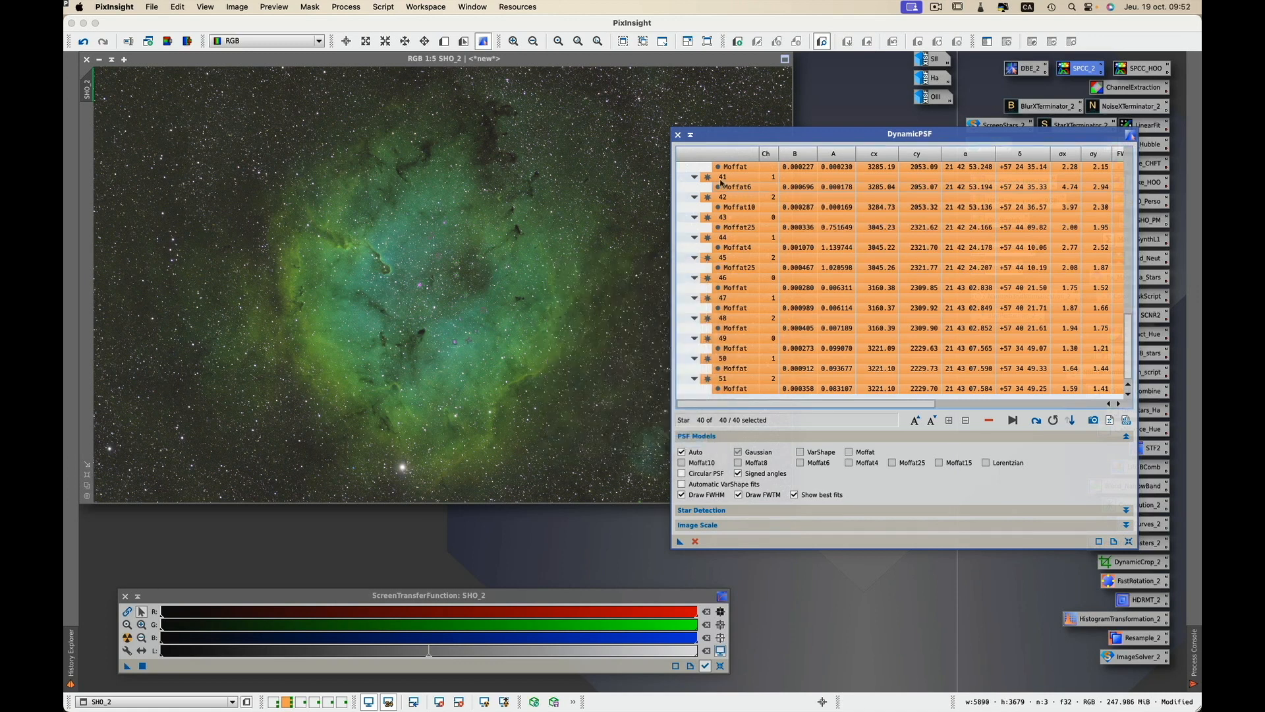
pyautogui.click(678, 134)
pyautogui.click(690, 394)
# Open BlurXTerminator and set Sharpen Stars to 0.20 and Adjust Star Halos to 0.10.
pyautogui.moveTo(1079, 110); pyautogui.dragTo(1052, 112)
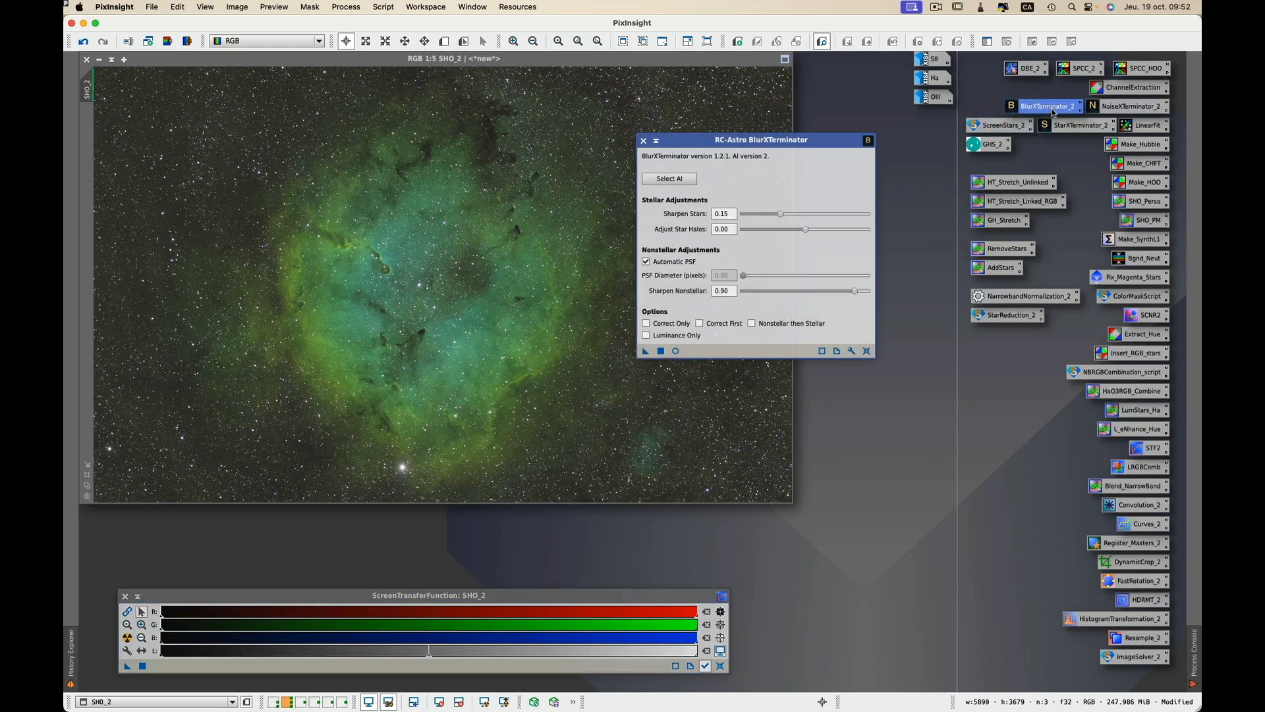
pyautogui.moveTo(777, 135); pyautogui.dragTo(946, 159)
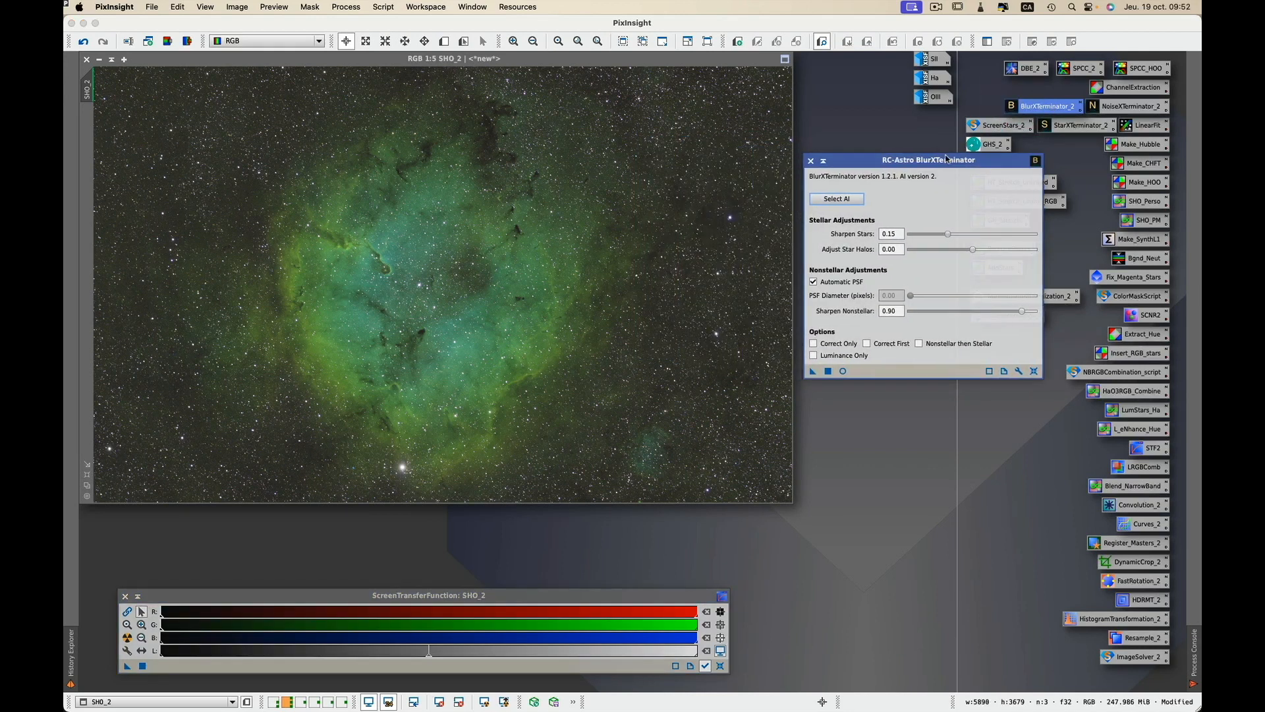
pyautogui.click(948, 235)
pyautogui.moveTo(949, 236); pyautogui.dragTo(986, 254)
# Apply BlurXTerminator to SHO_2 with Automatic PSF off, a PSF diameter of 1.7 pixels and Correct First enabled.
pyautogui.click(813, 282)
pyautogui.moveTo(896, 296); pyautogui.dragTo(844, 298)
pyautogui.write('1.7')
pyautogui.click(867, 343)
pyautogui.moveTo(813, 371); pyautogui.dragTo(675, 379)
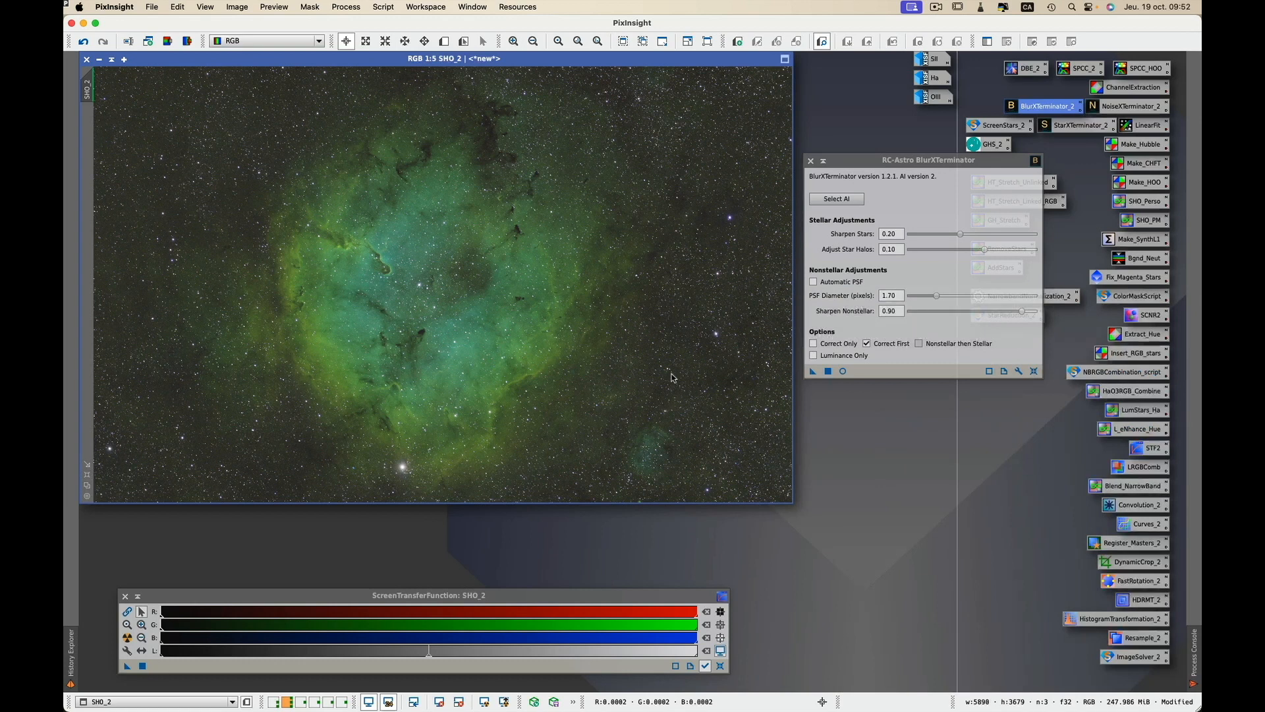
pyautogui.click(811, 160)
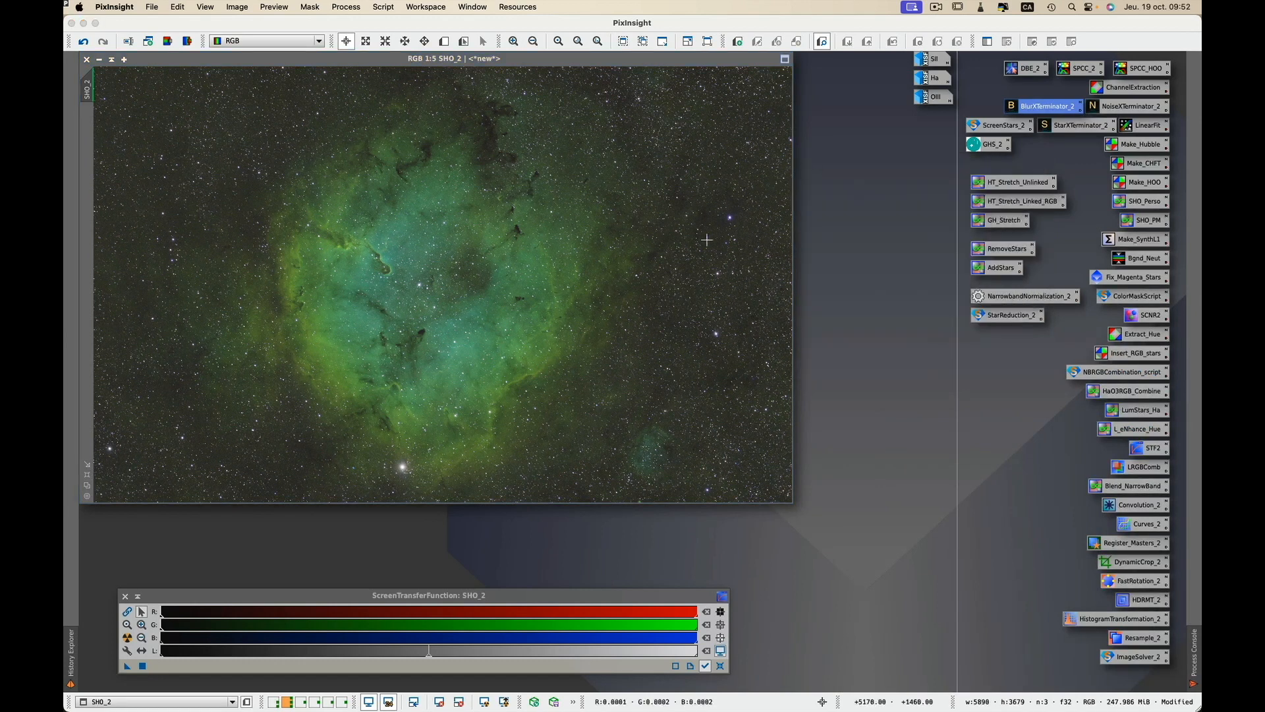
pyautogui.click(638, 301)
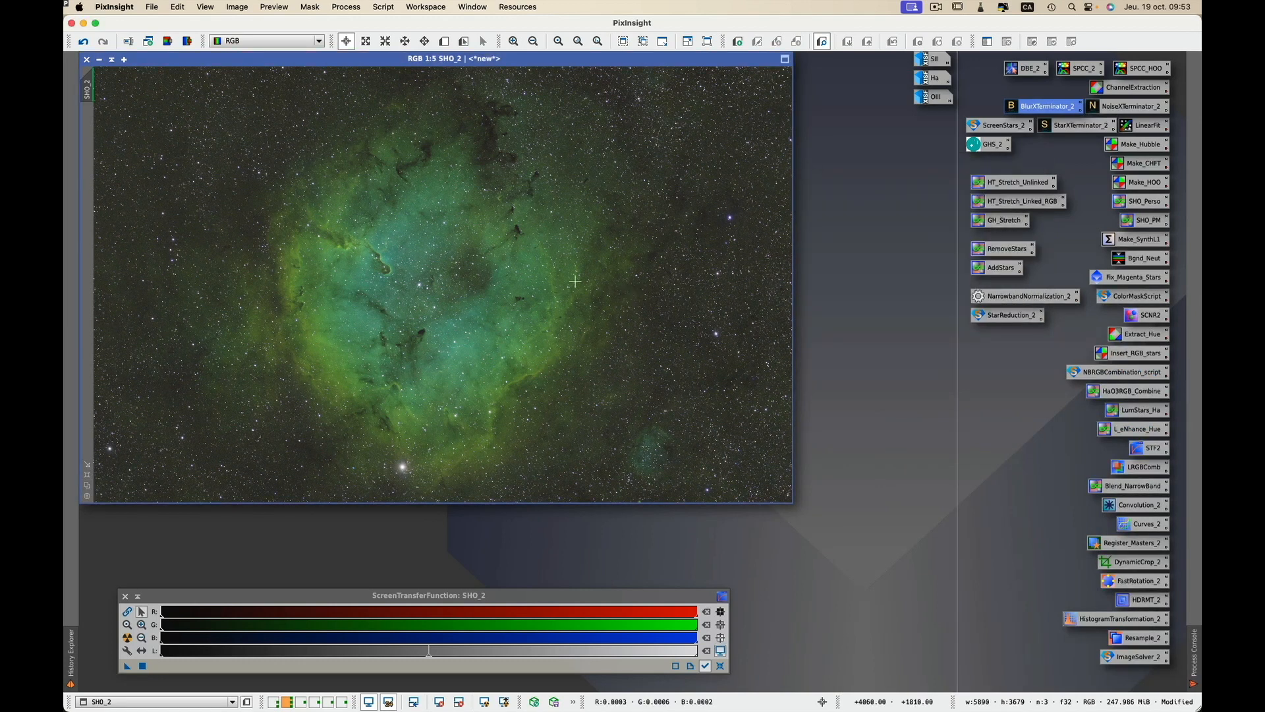
# Denoise SHO_2 with NoiseXTerminator at Denoise 0.90 and Detail 0.15.
pyautogui.doubleClick(1124, 108)
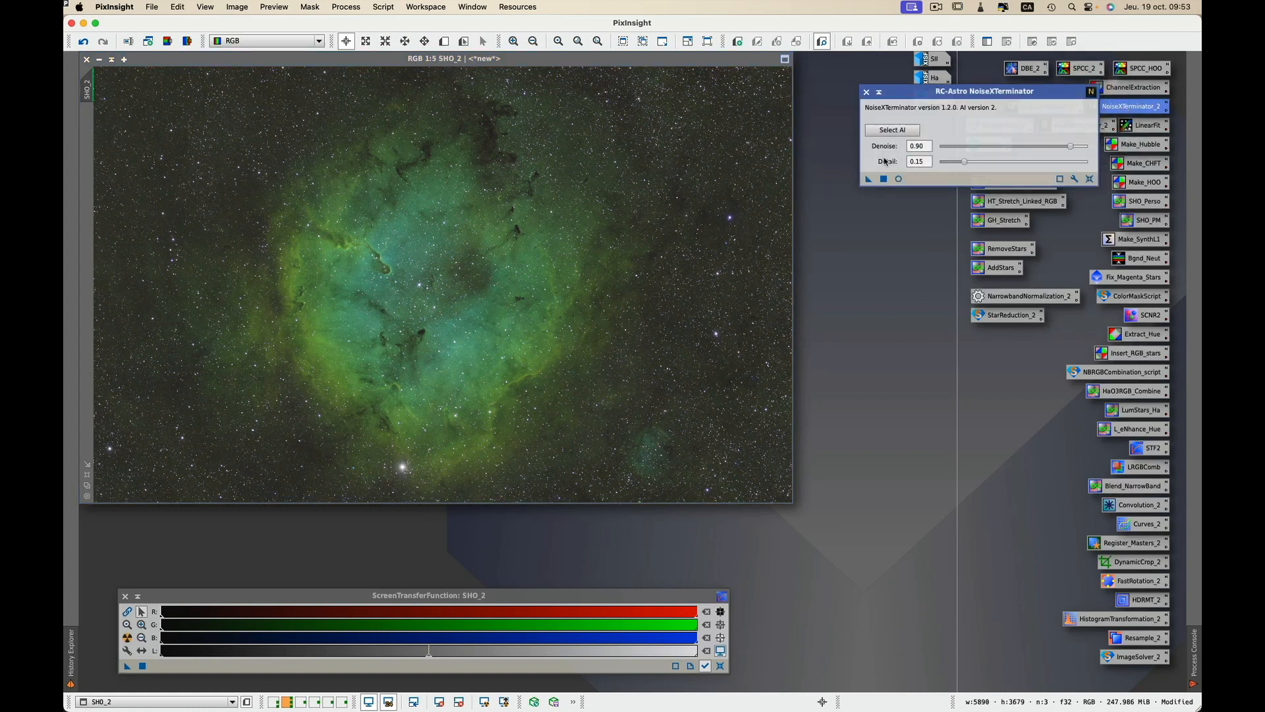
pyautogui.moveTo(869, 179); pyautogui.dragTo(633, 253)
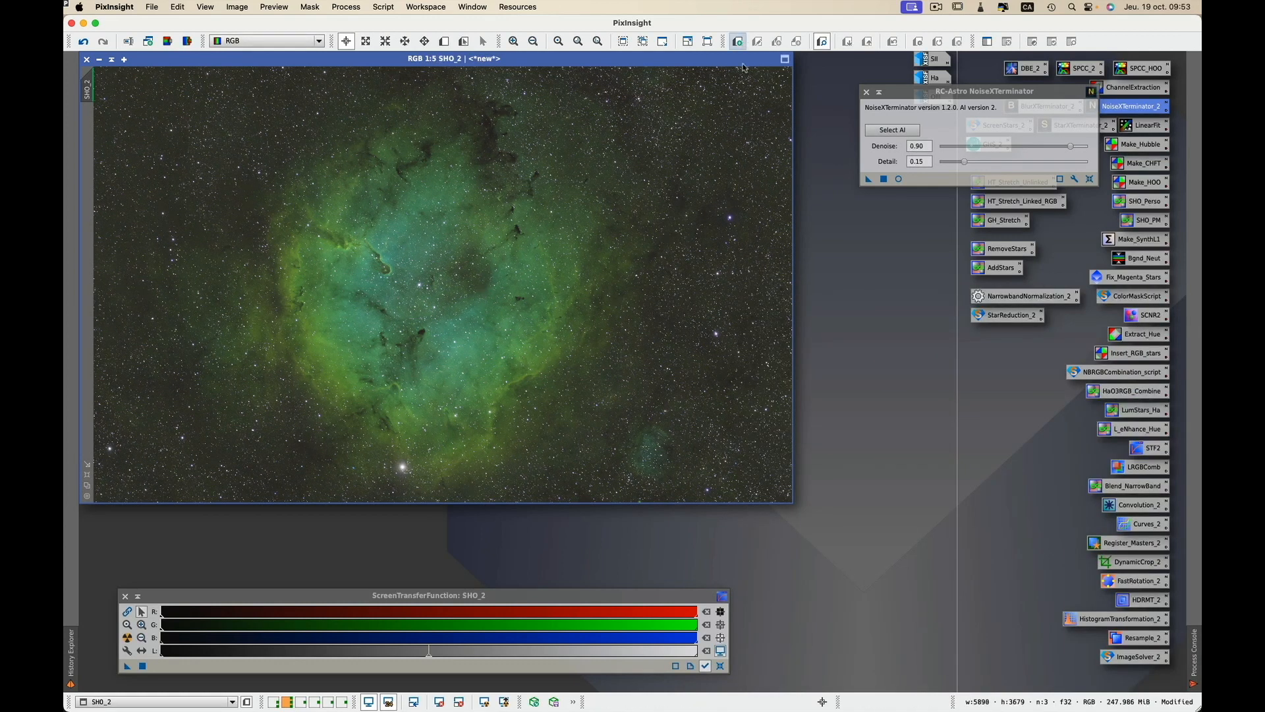
pyautogui.click(865, 93)
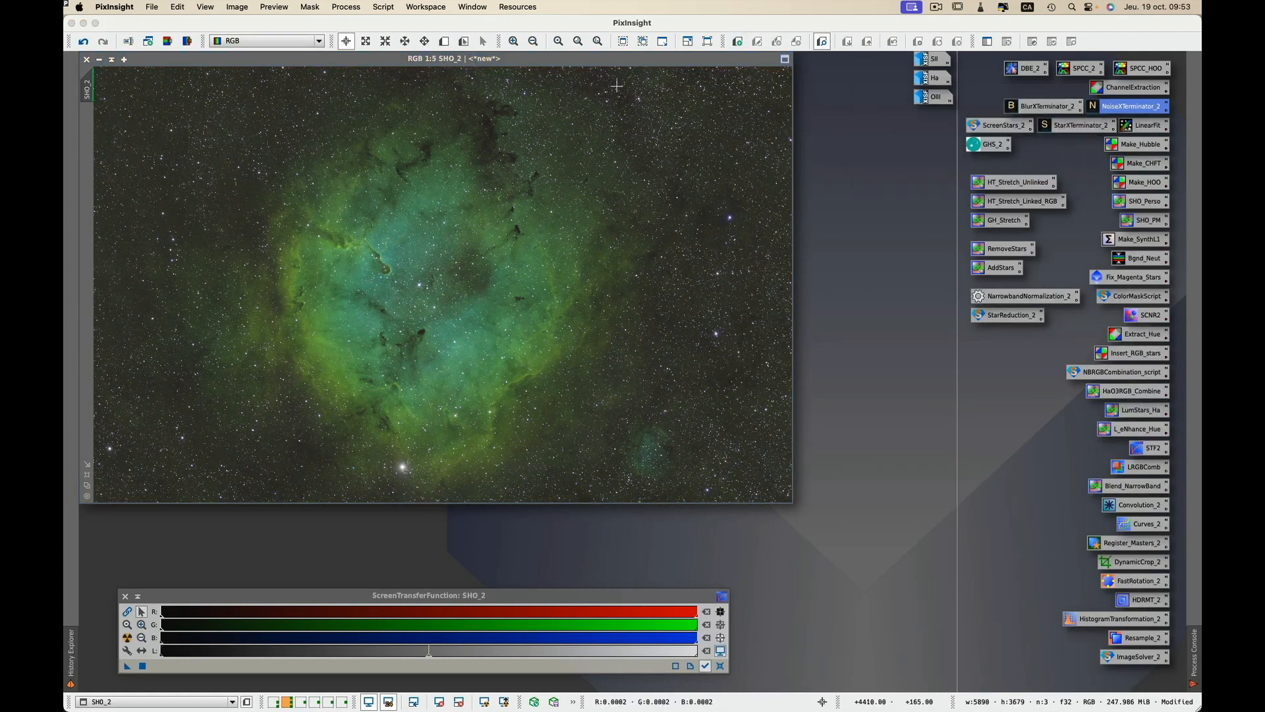
pyautogui.click(614, 58)
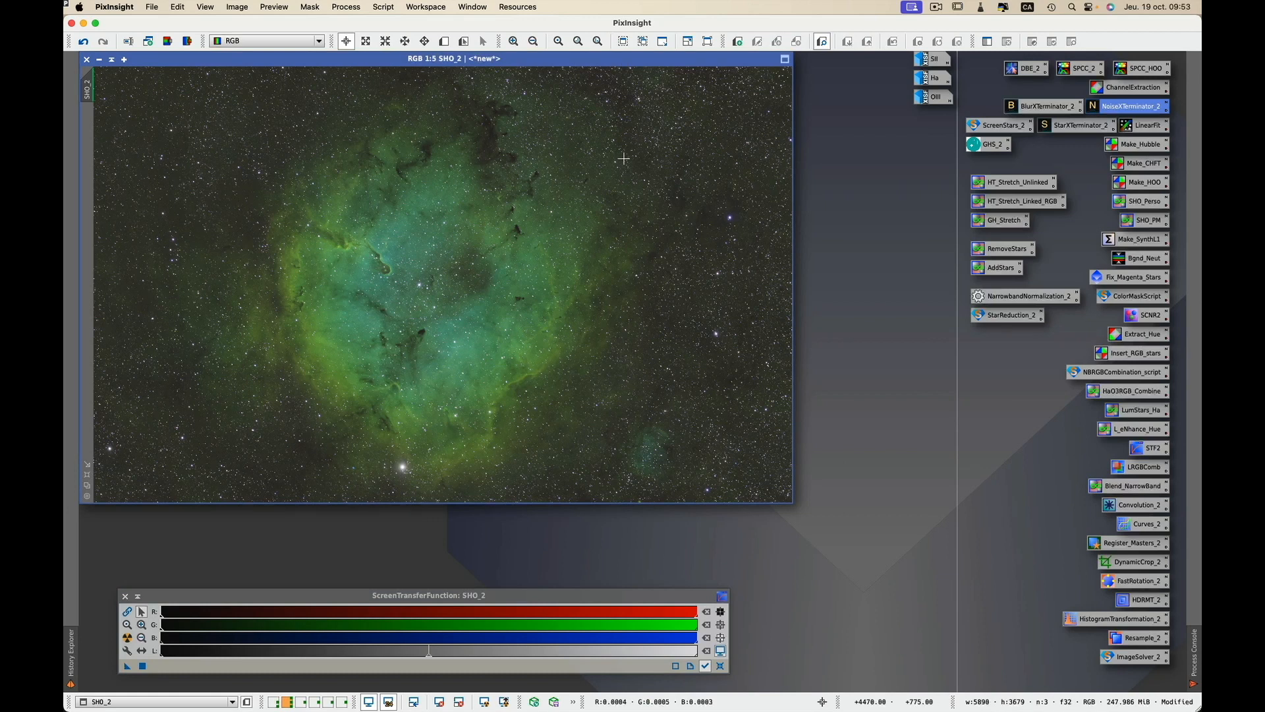
# Remove the stars from SHO_2 with StarXTerminator, generating a separate star image.
pyautogui.doubleClick(1062, 127)
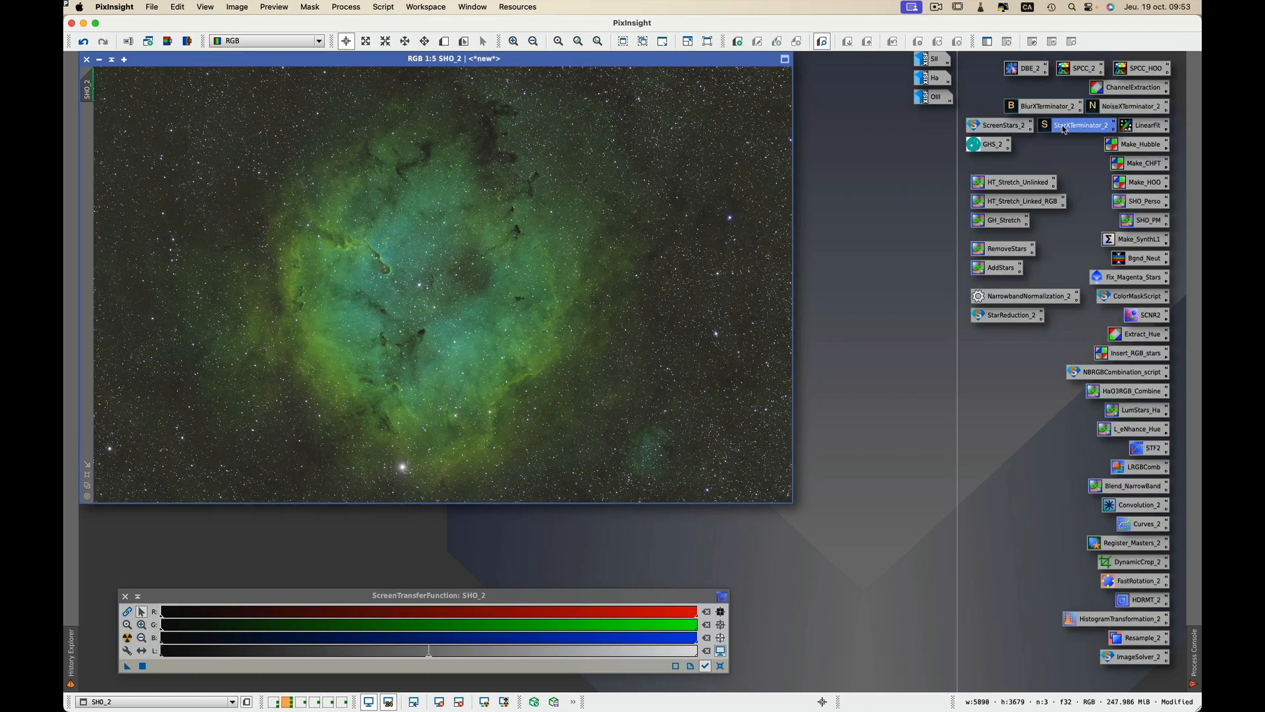
pyautogui.moveTo(1000, 114); pyautogui.dragTo(962, 137)
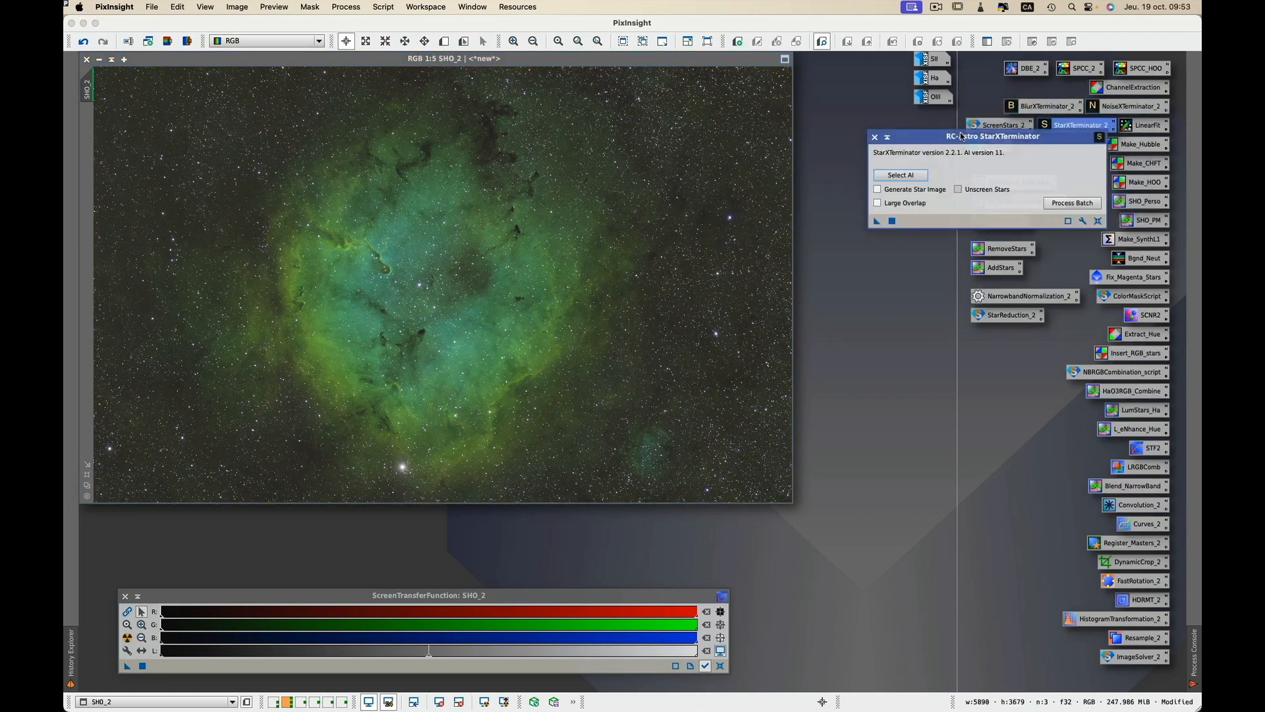
pyautogui.click(877, 190)
pyautogui.moveTo(877, 222); pyautogui.dragTo(641, 236)
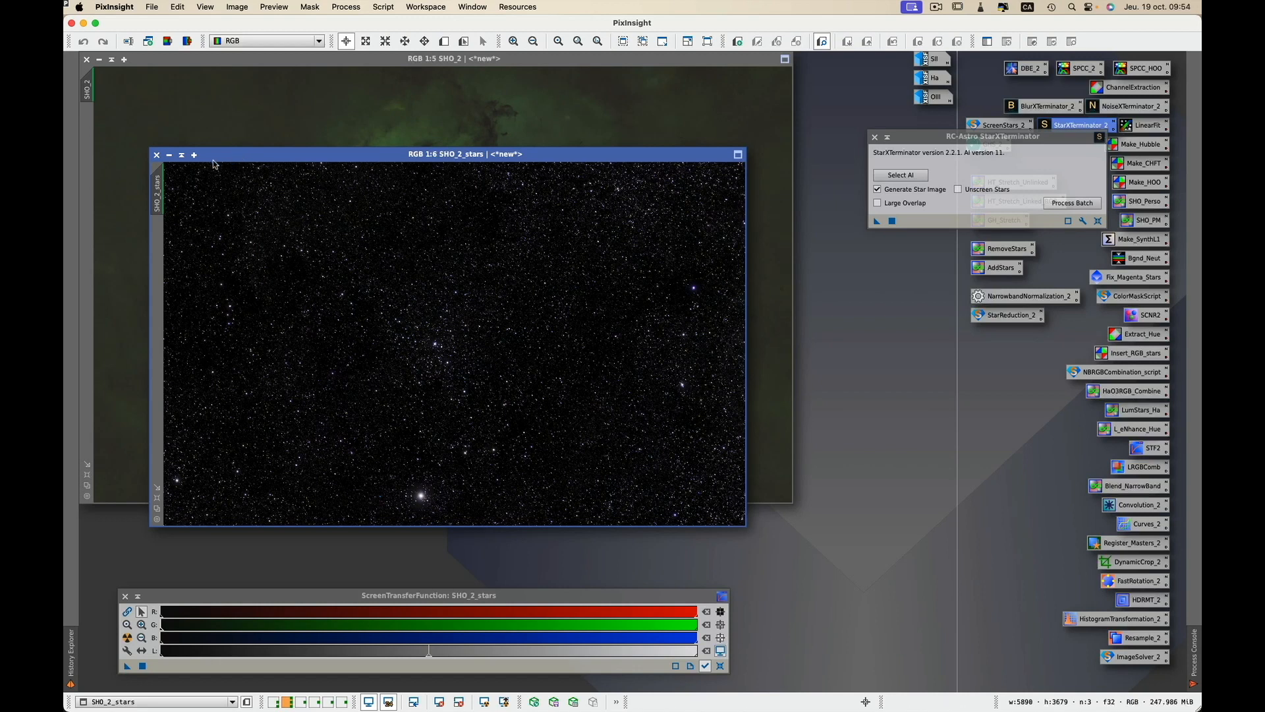
# Minimise the SHO_2_stars image, park its icon in the empty area below the process icons, and close StarXTerminator.
pyautogui.click(168, 156)
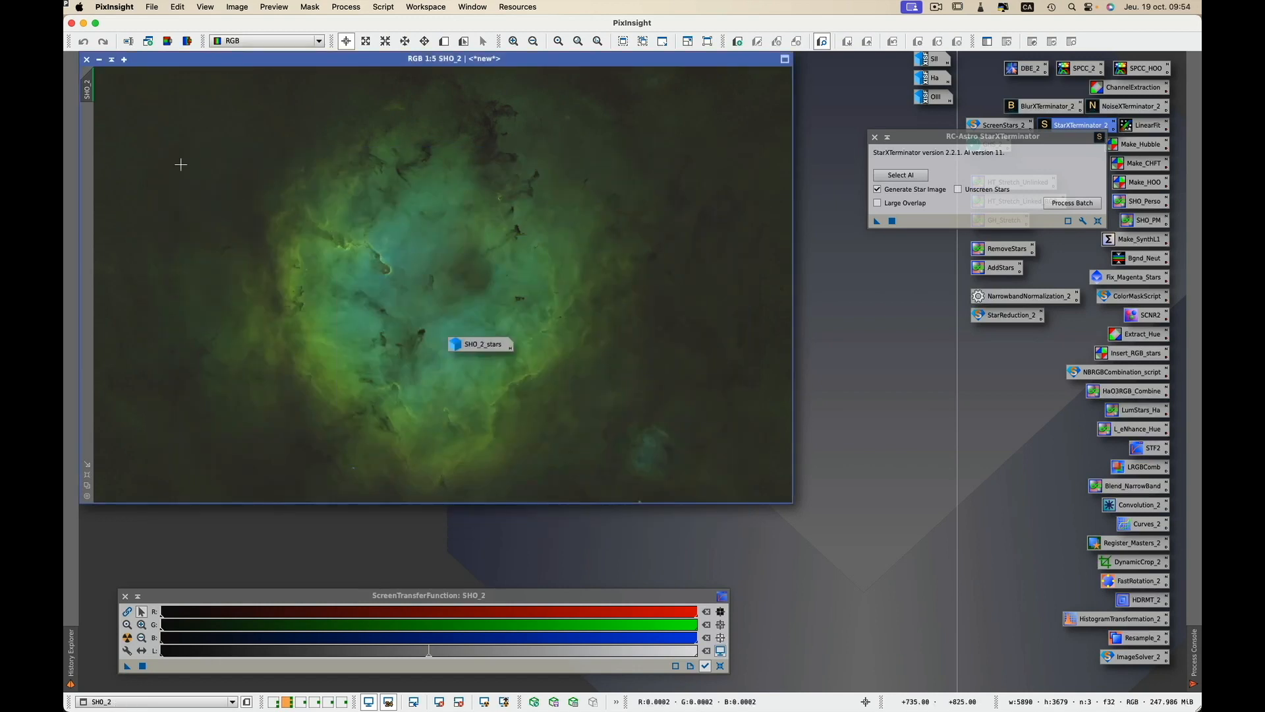
pyautogui.moveTo(465, 345); pyautogui.dragTo(991, 658)
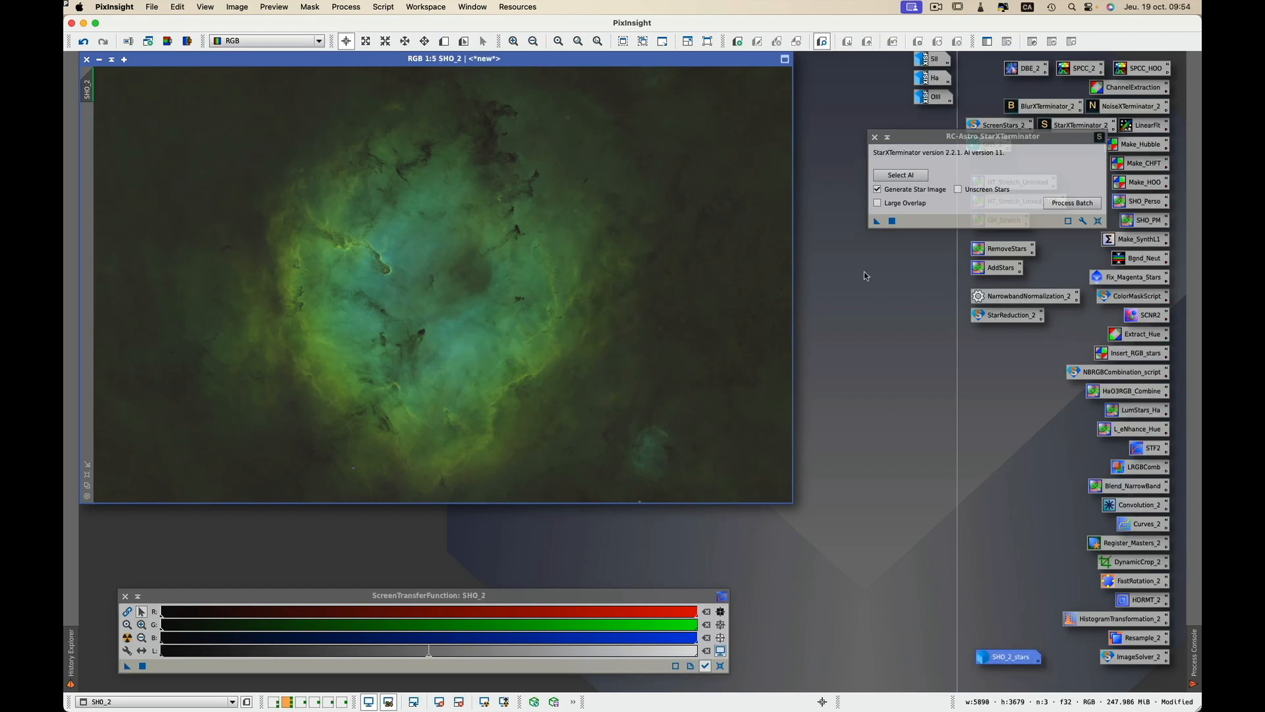
pyautogui.click(875, 137)
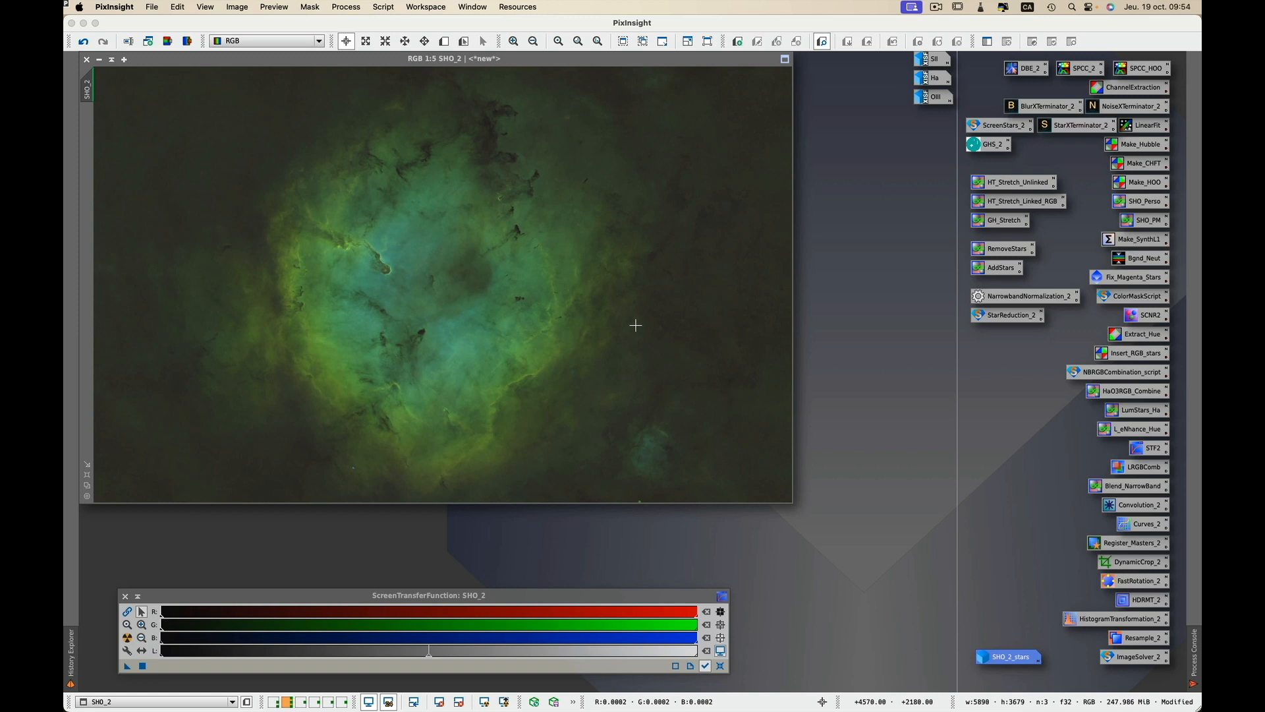
# View the finished SHO image on the first workspace and return to the workspace holding SHO_2.
pyautogui.click(272, 703)
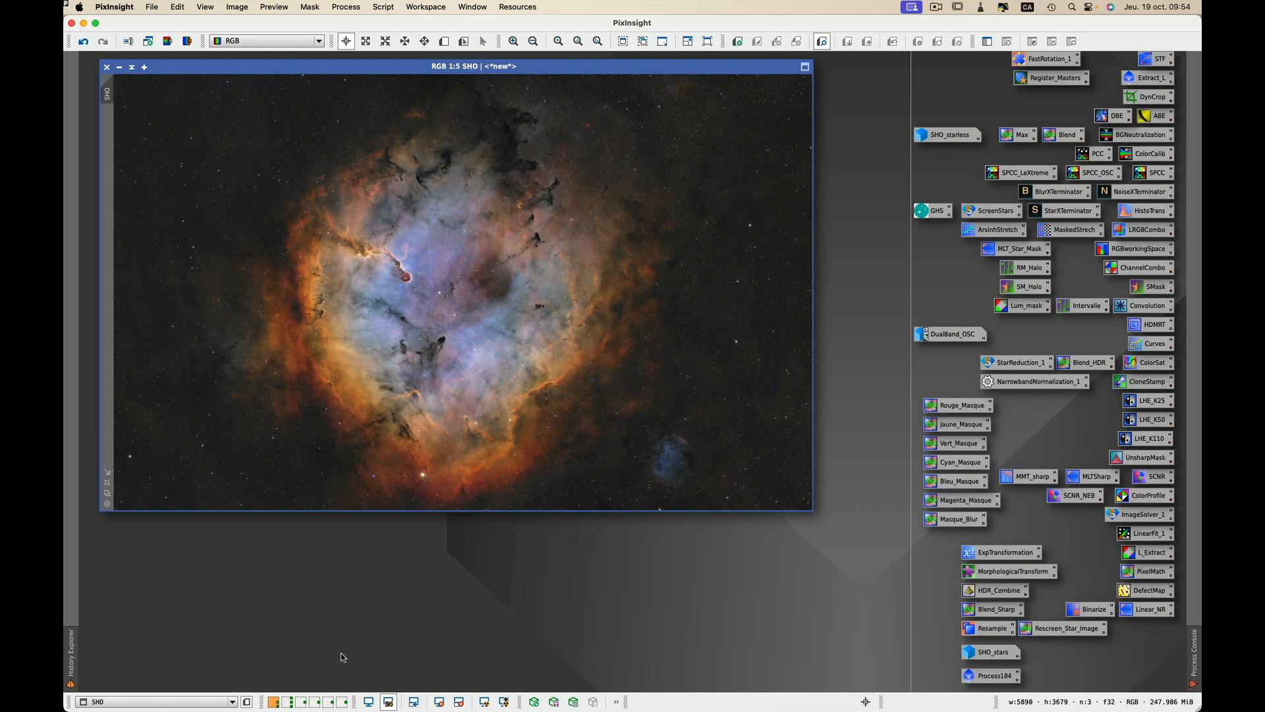
pyautogui.click(288, 706)
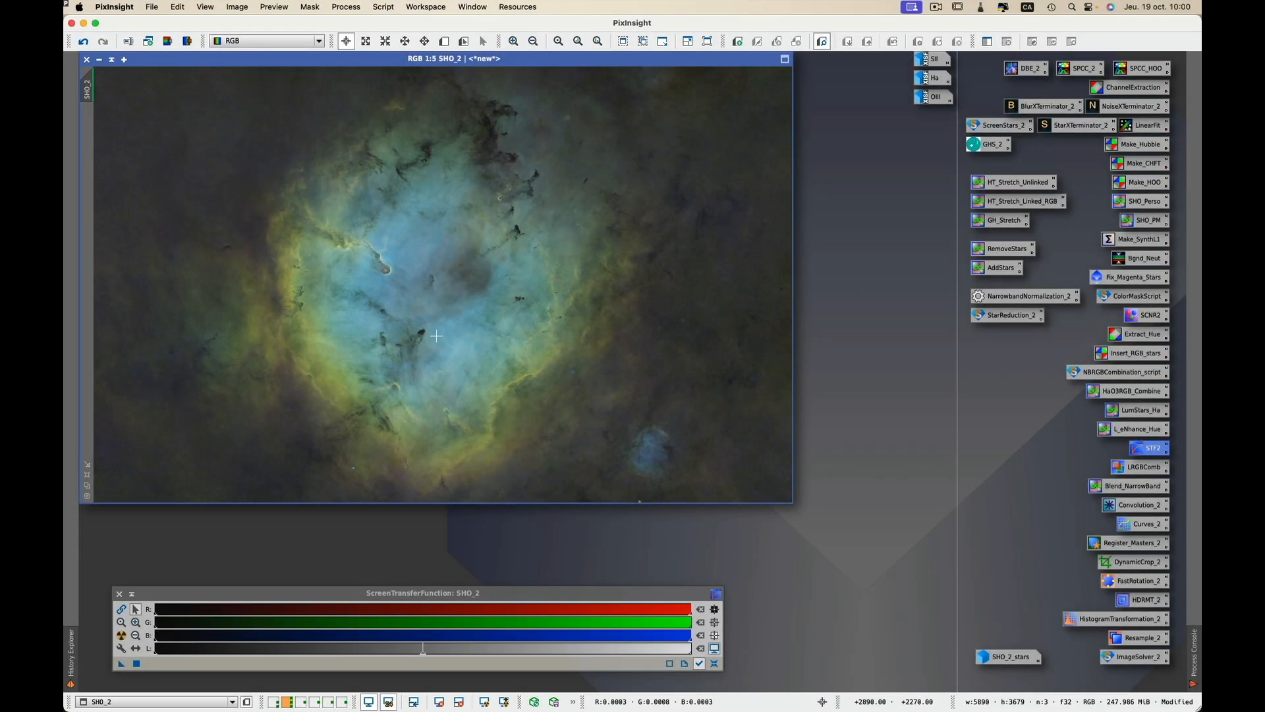
# Open NarrowbandNormalization with a real-time preview of SHO_2 and set the palette to SHO.
pyautogui.doubleClick(1021, 304)
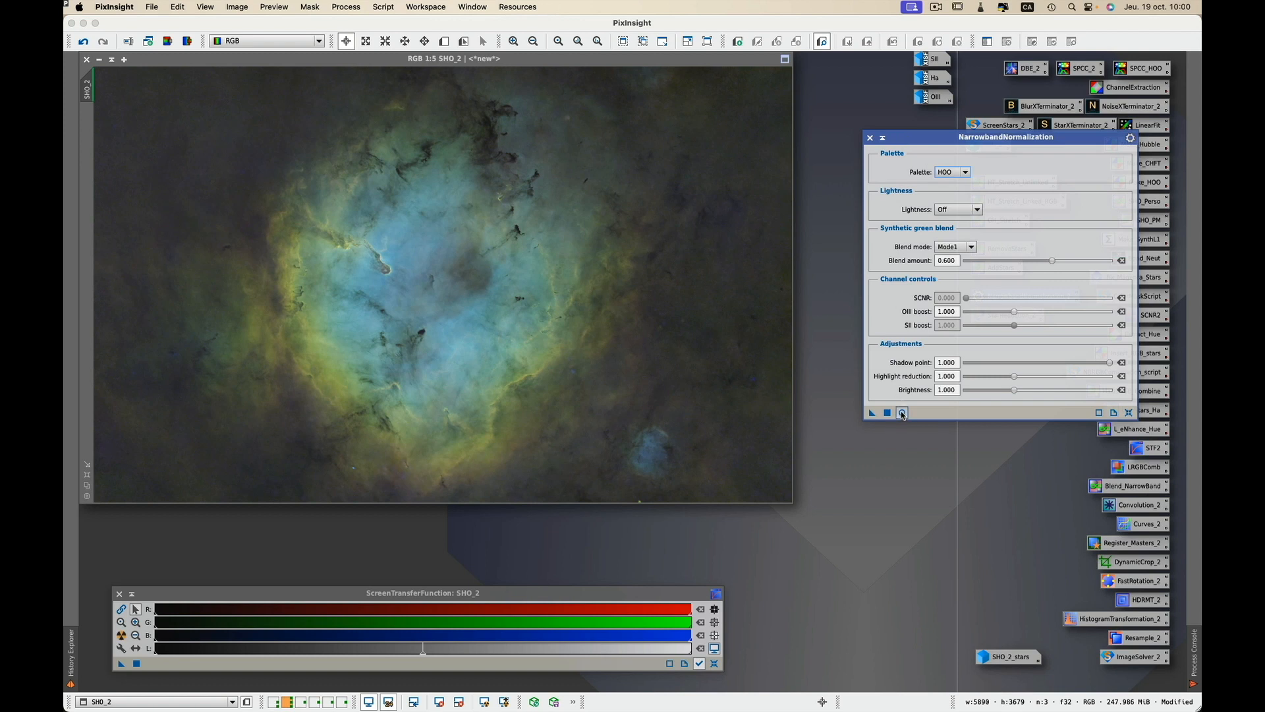
pyautogui.click(902, 413)
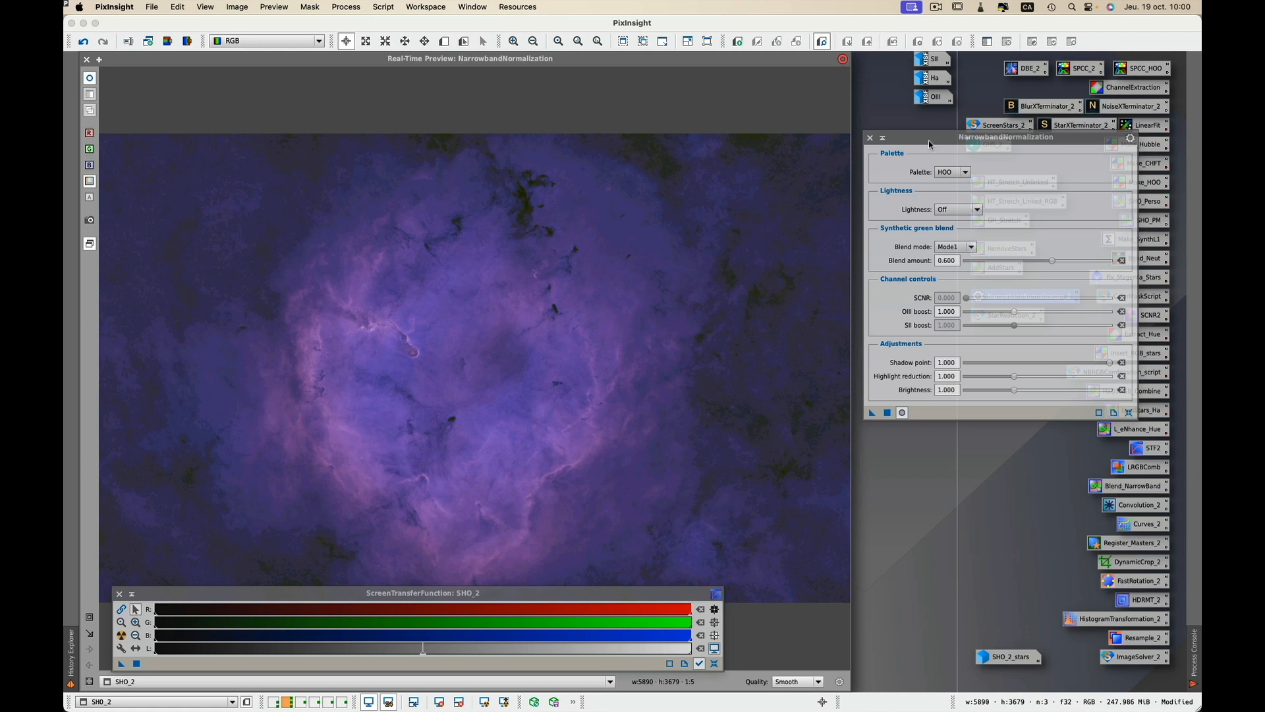
pyautogui.click(966, 173)
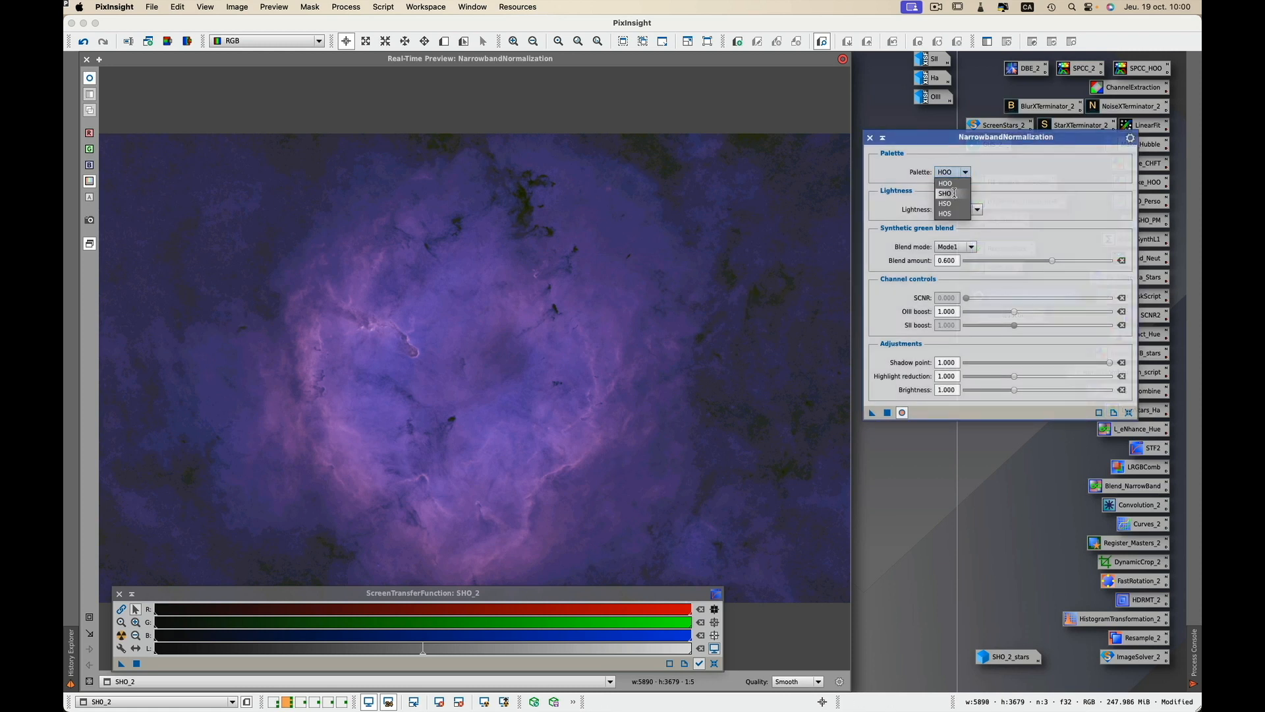
pyautogui.click(955, 195)
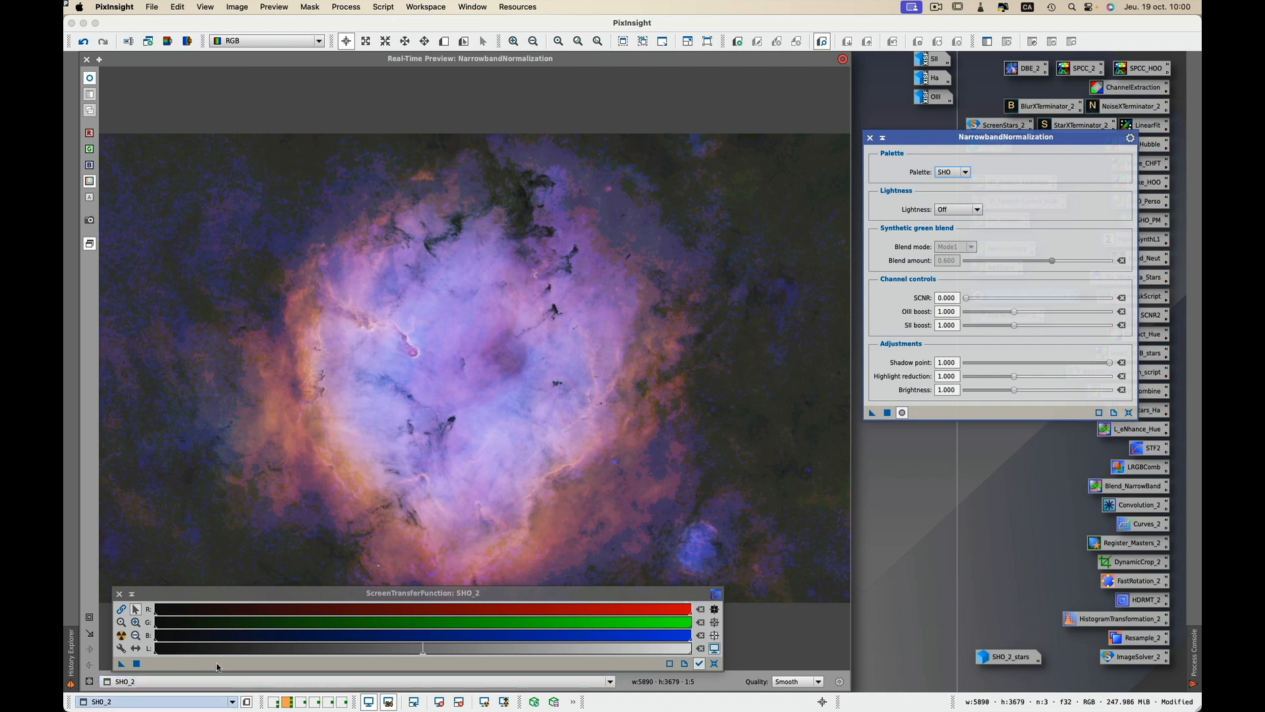
# Link the RGB channels in SHO_2's ScreenTransferFunction and raise their midtones together to darken the NarrowbandNormalization preview.
pyautogui.click(224, 595)
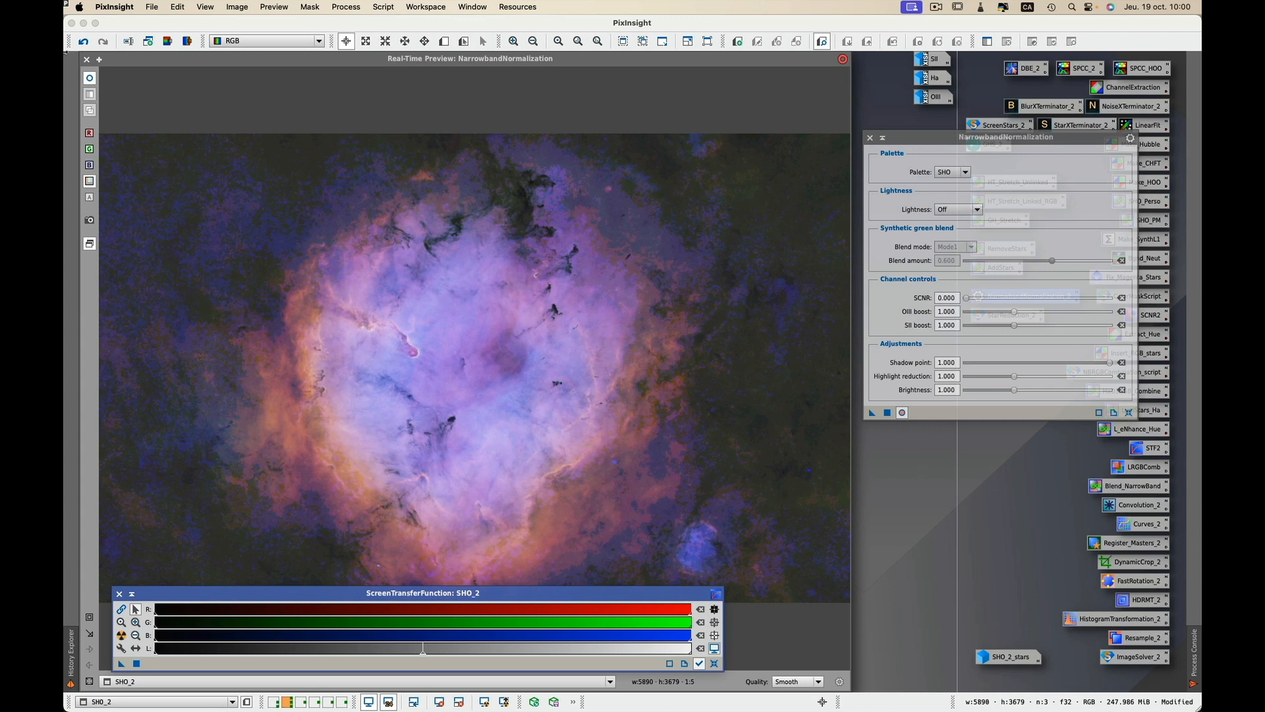
pyautogui.click(89, 61)
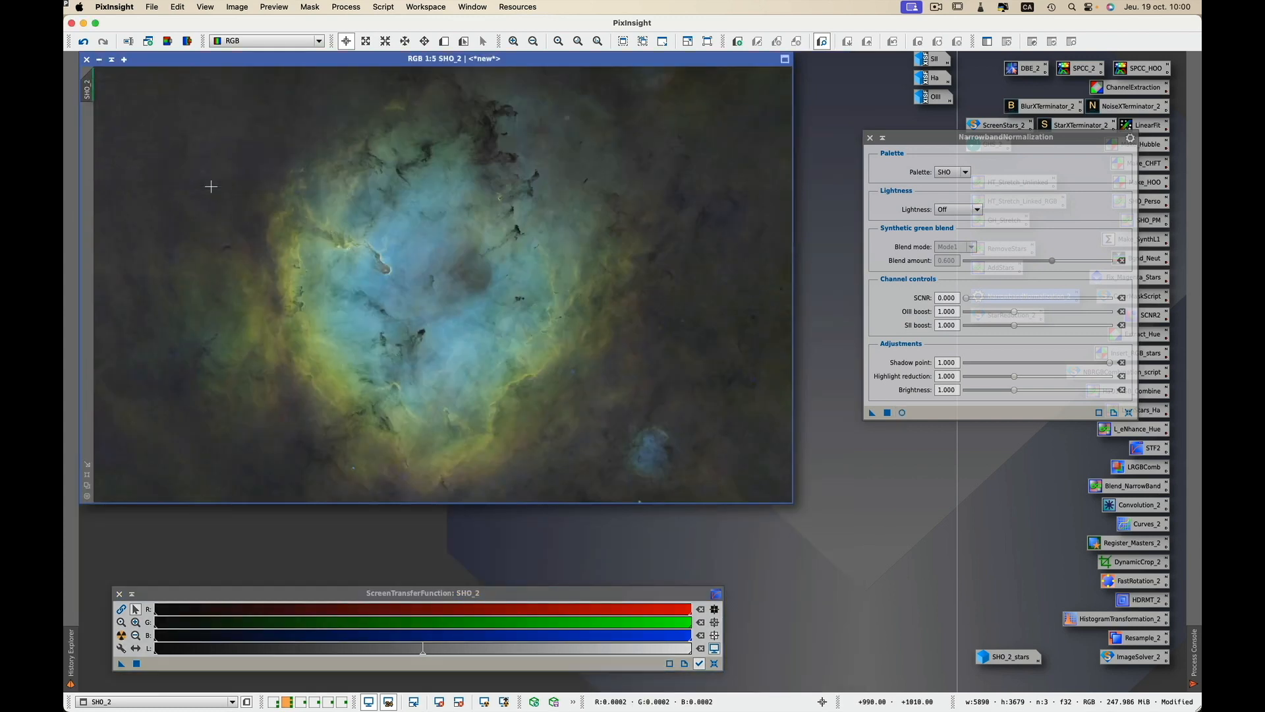
pyautogui.click(122, 609)
pyautogui.click(164, 620)
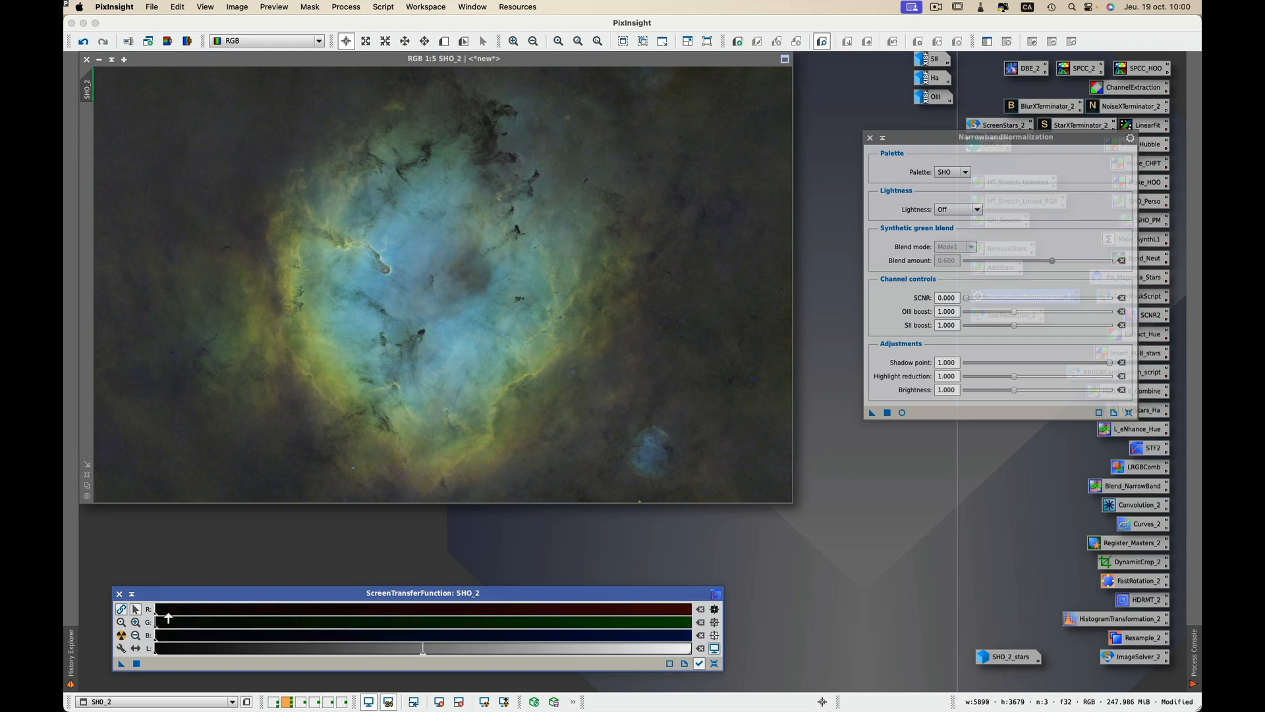
pyautogui.click(168, 616)
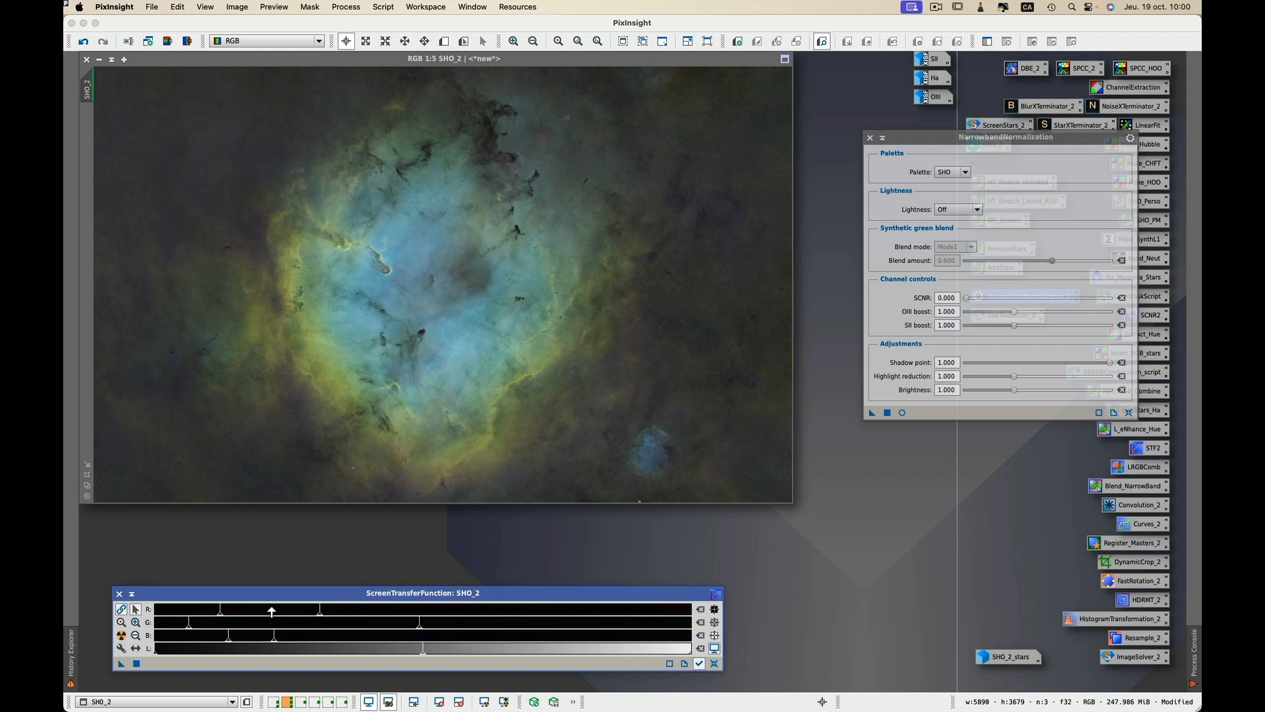
pyautogui.click(902, 412)
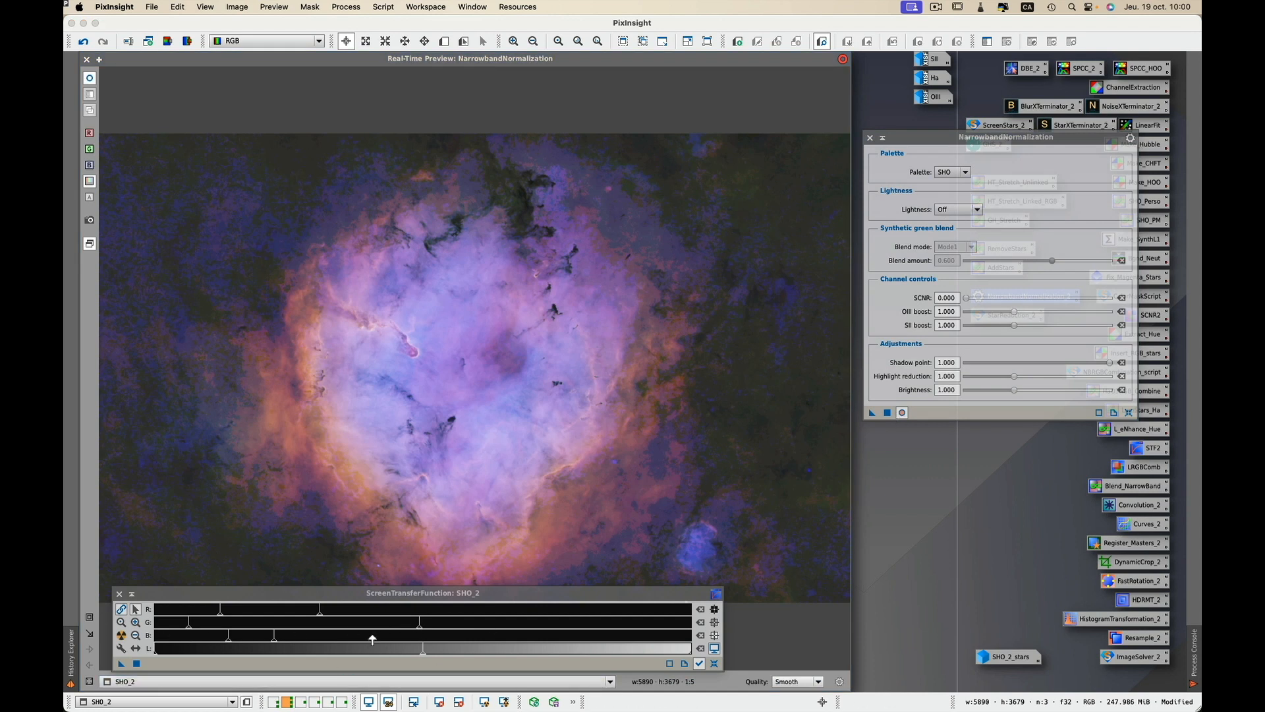
pyautogui.moveTo(421, 629); pyautogui.dragTo(579, 623)
# Set SCNR to 0.624 and Lightness to Ha in NarrowbandNormalization.
pyautogui.click(936, 139)
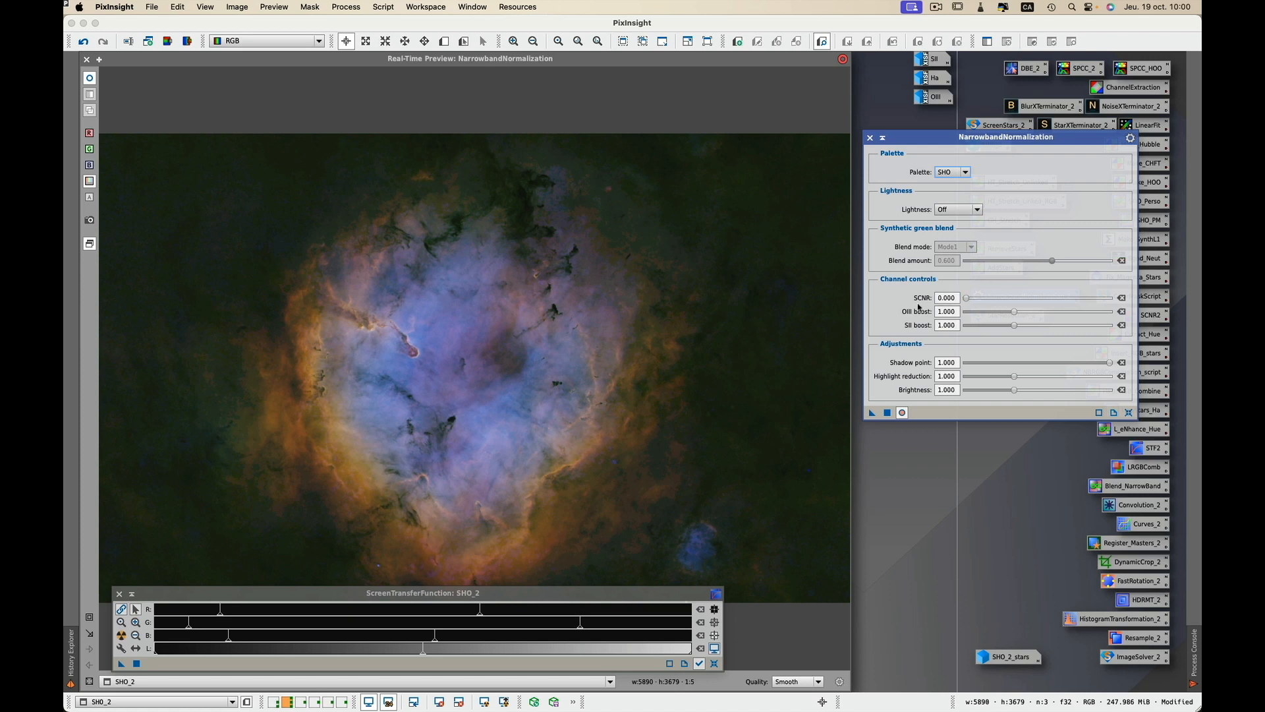
pyautogui.moveTo(966, 299); pyautogui.dragTo(1055, 298)
pyautogui.click(977, 211)
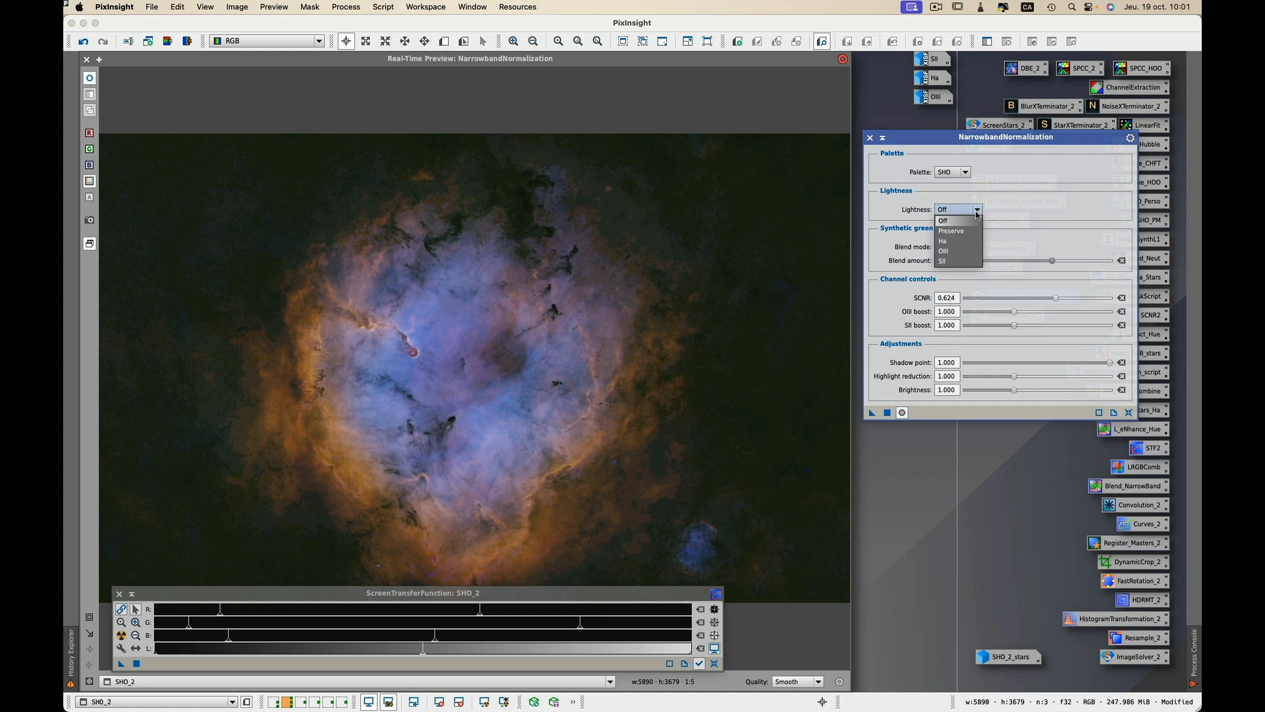
pyautogui.click(949, 241)
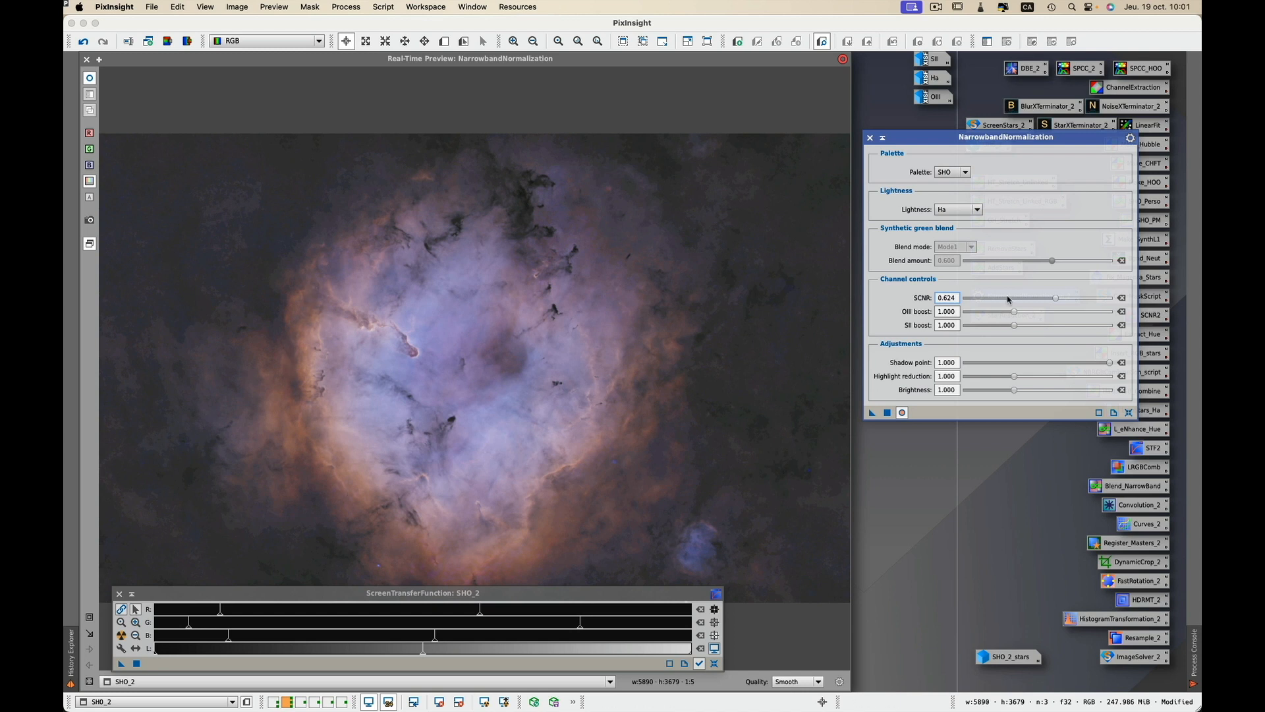
# Set SCNR to 0 in NarrowbandNormalization and lower the linked ScreenTransferFunction midtones to brighten the preview.
pyautogui.moveTo(1052, 301); pyautogui.dragTo(948, 311)
pyautogui.click(605, 598)
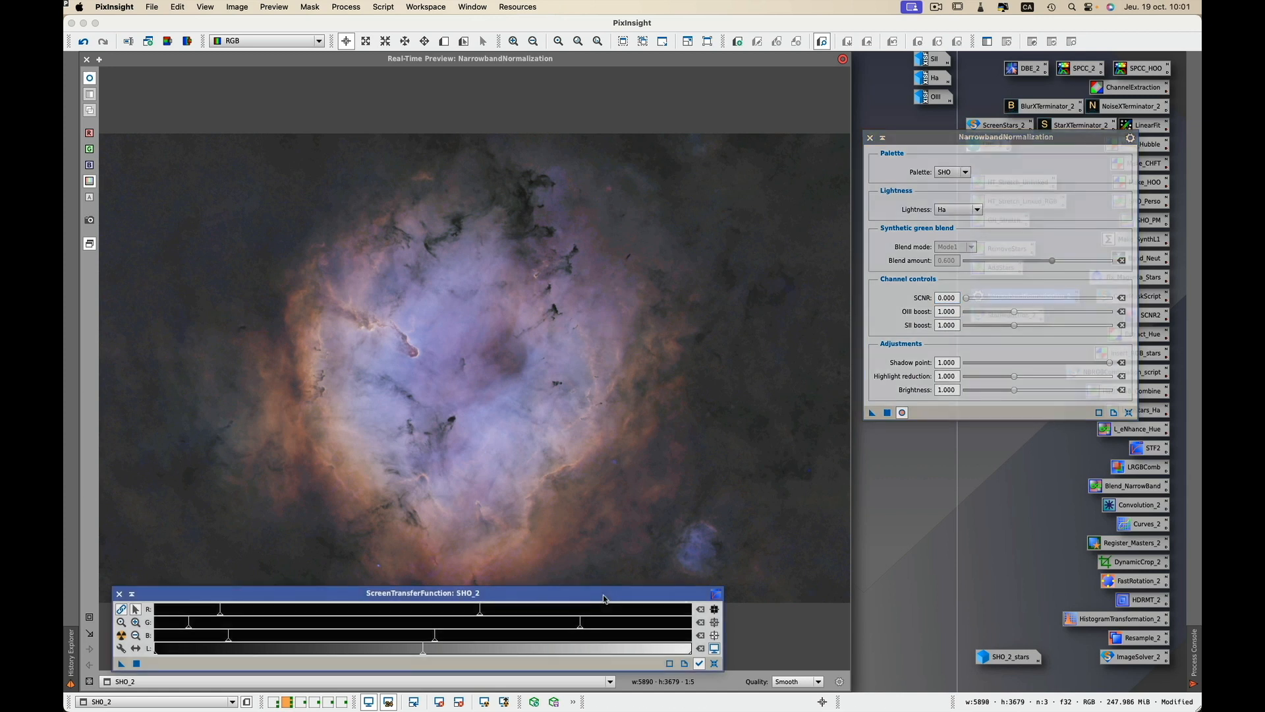
pyautogui.moveTo(579, 630); pyautogui.dragTo(486, 624)
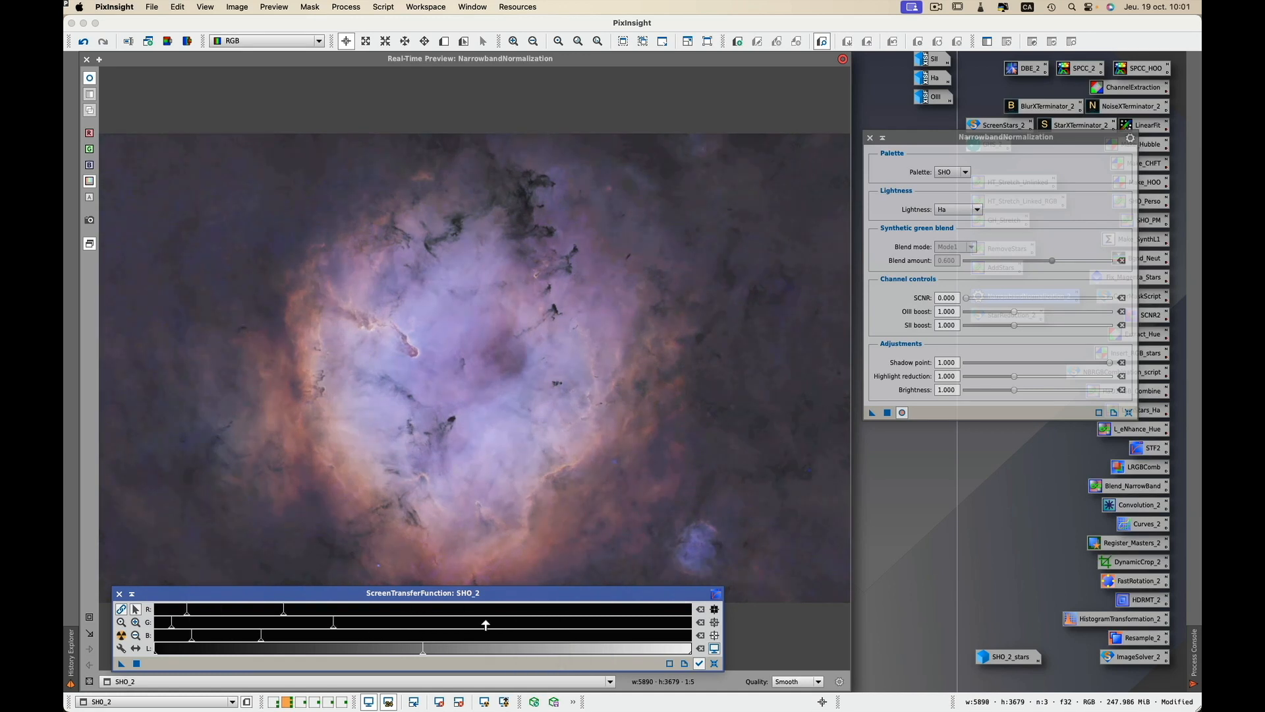
# Raise the linked ScreenTransferFunction midtones to darken the preview, and set OIII boost to 1.212 and SII boost to 1.126 in NarrowbandNormalization.
pyautogui.moveTo(333, 629); pyautogui.dragTo(485, 637)
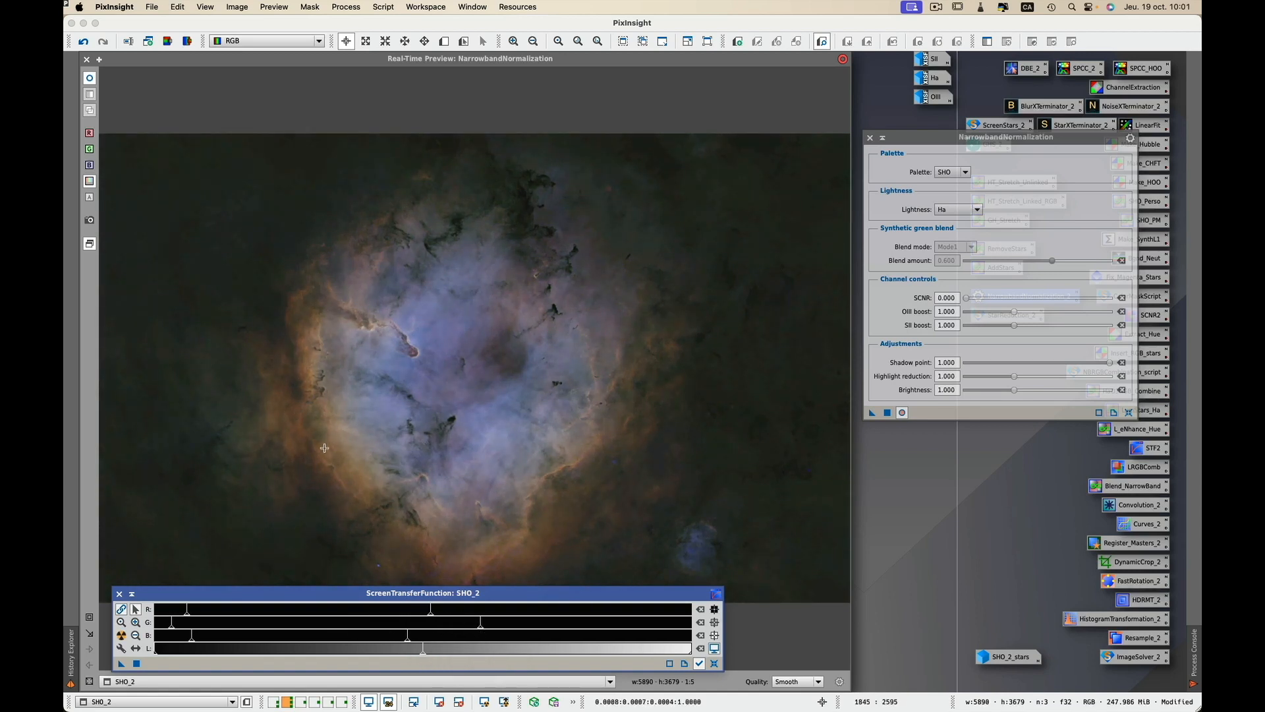
pyautogui.click(1032, 212)
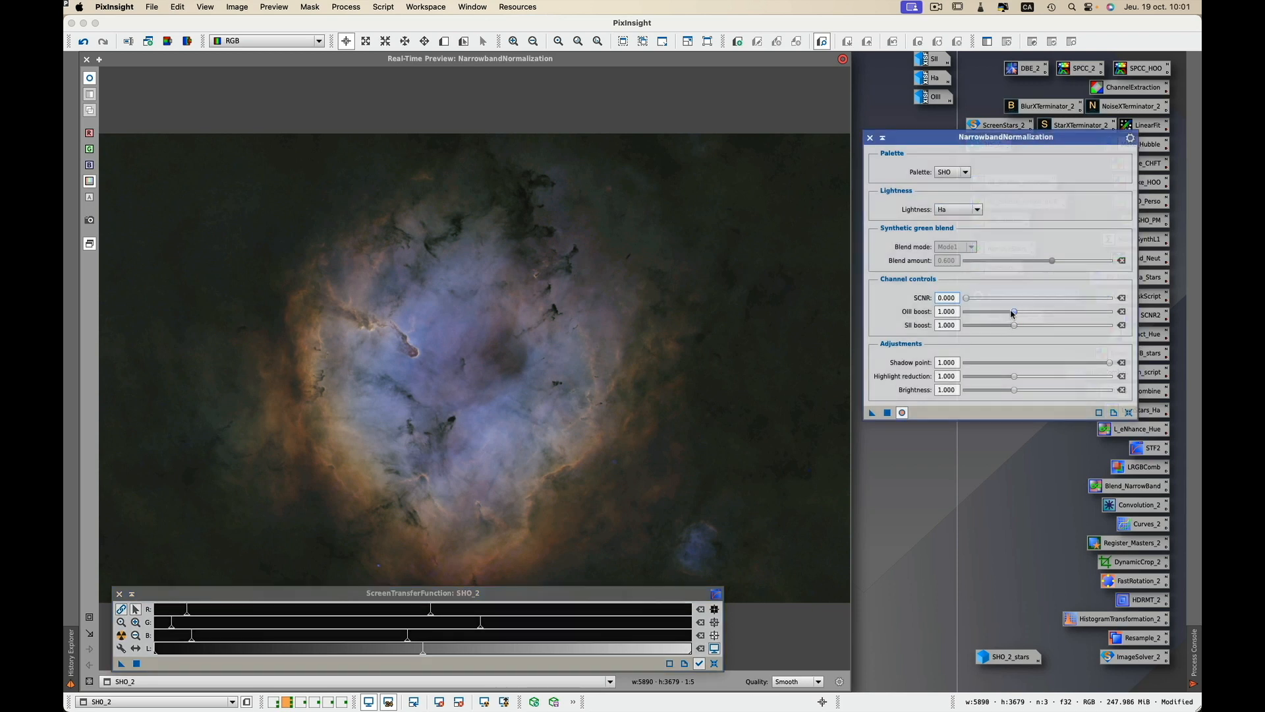
pyautogui.moveTo(1015, 314)
pyautogui.mouseDown()
pyautogui.moveTo(1056, 314)
pyautogui.moveTo(989, 315)
pyautogui.moveTo(1035, 315)
pyautogui.moveTo(1019, 326)
pyautogui.moveTo(1039, 327)
pyautogui.moveTo(1025, 325)
pyautogui.mouseUp()
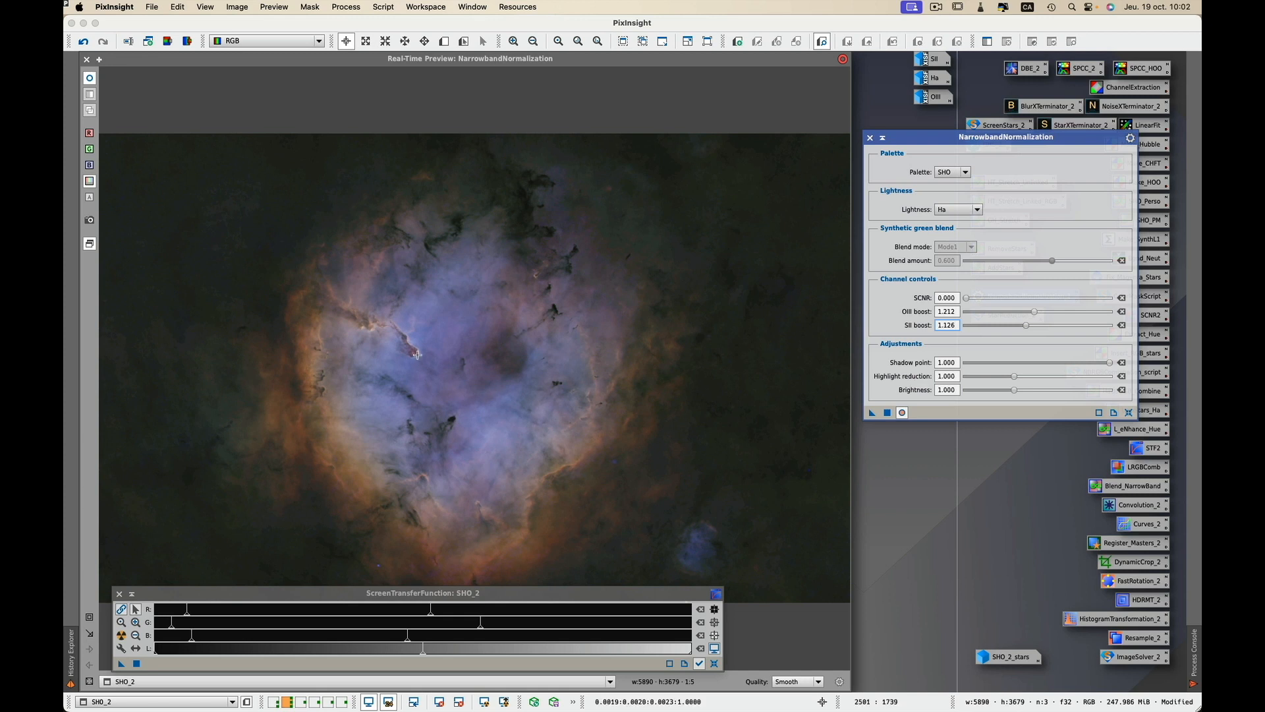
# Set Highlight reduction to 1.325 and Brightness to 1.002 in NarrowbandNormalization.
pyautogui.click(1015, 378)
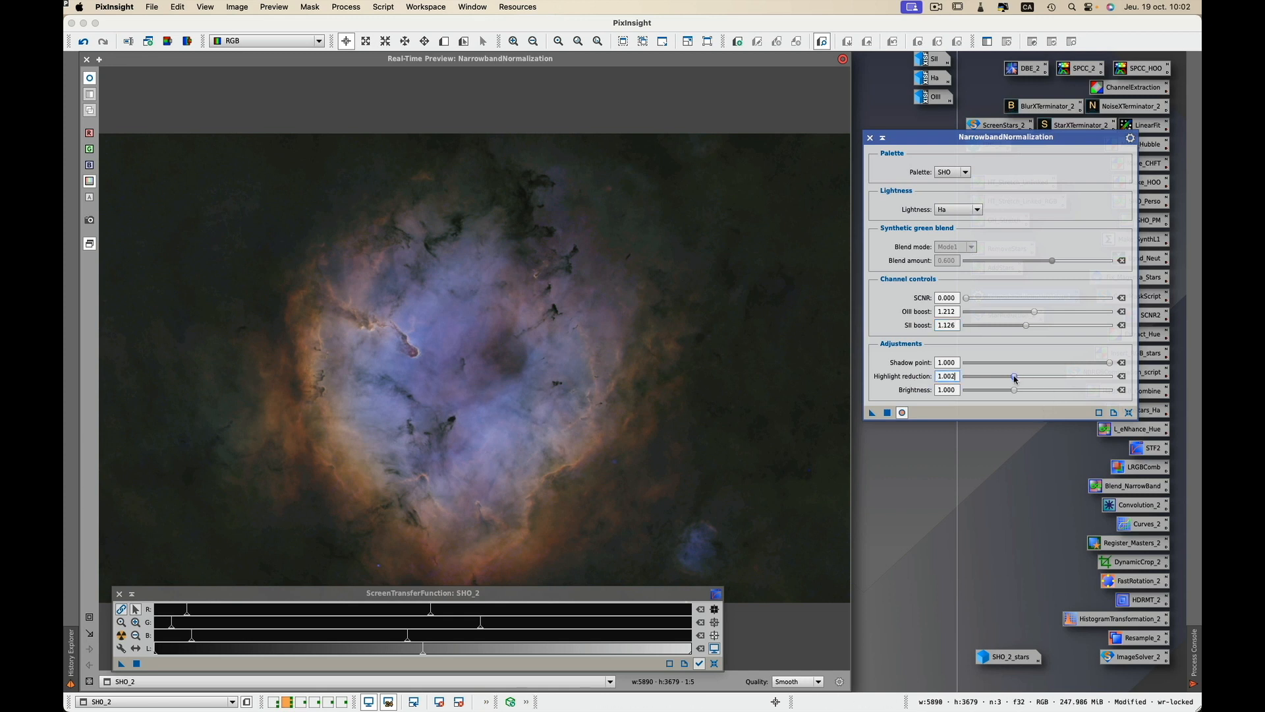
pyautogui.moveTo(1018, 378); pyautogui.dragTo(1047, 380)
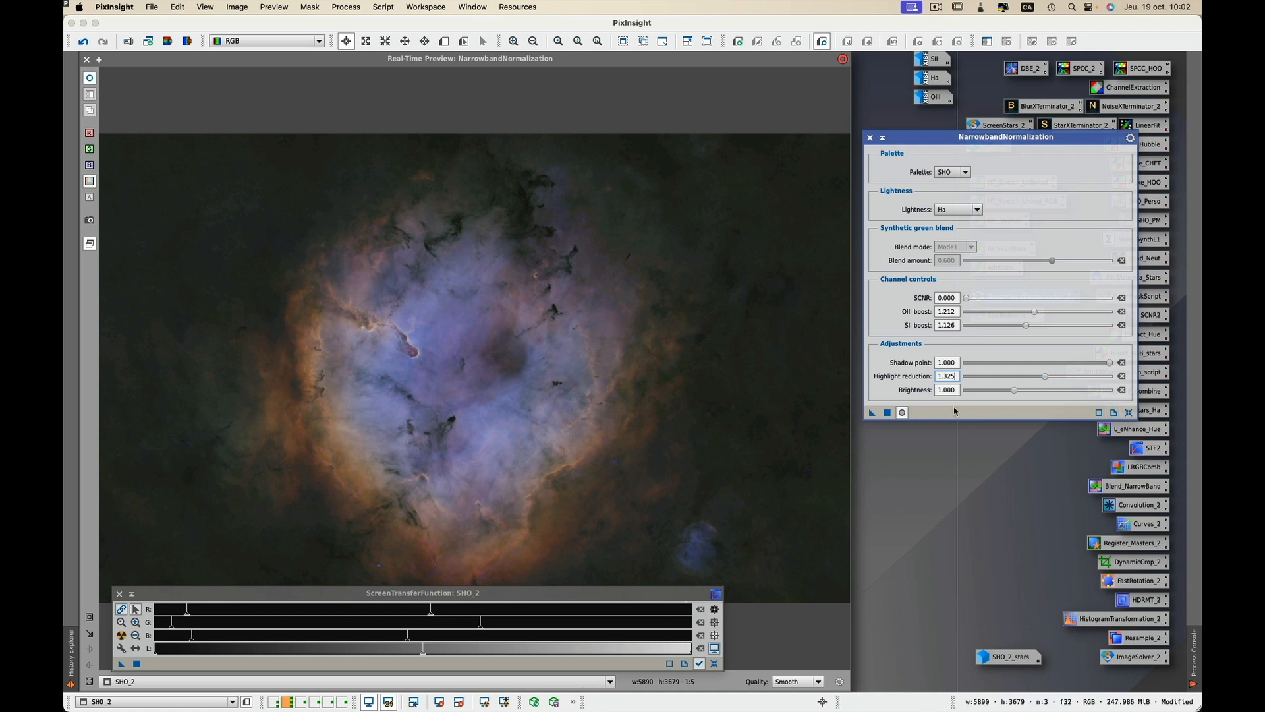
pyautogui.moveTo(1014, 390)
pyautogui.mouseDown()
pyautogui.moveTo(1051, 390)
pyautogui.moveTo(1014, 392)
pyautogui.mouseUp()
# Switch NarrowbandNormalization's Lightness to Off to compare the preview, and return it to Ha.
pyautogui.click(977, 210)
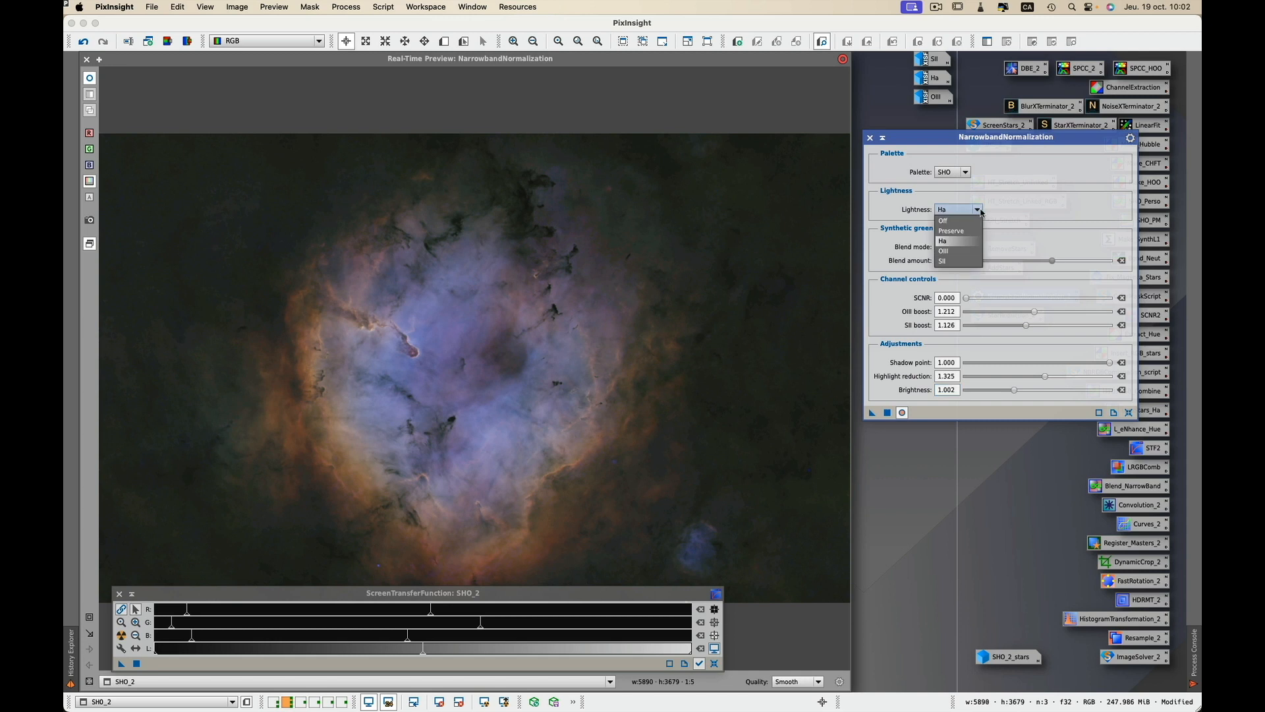
pyautogui.click(962, 221)
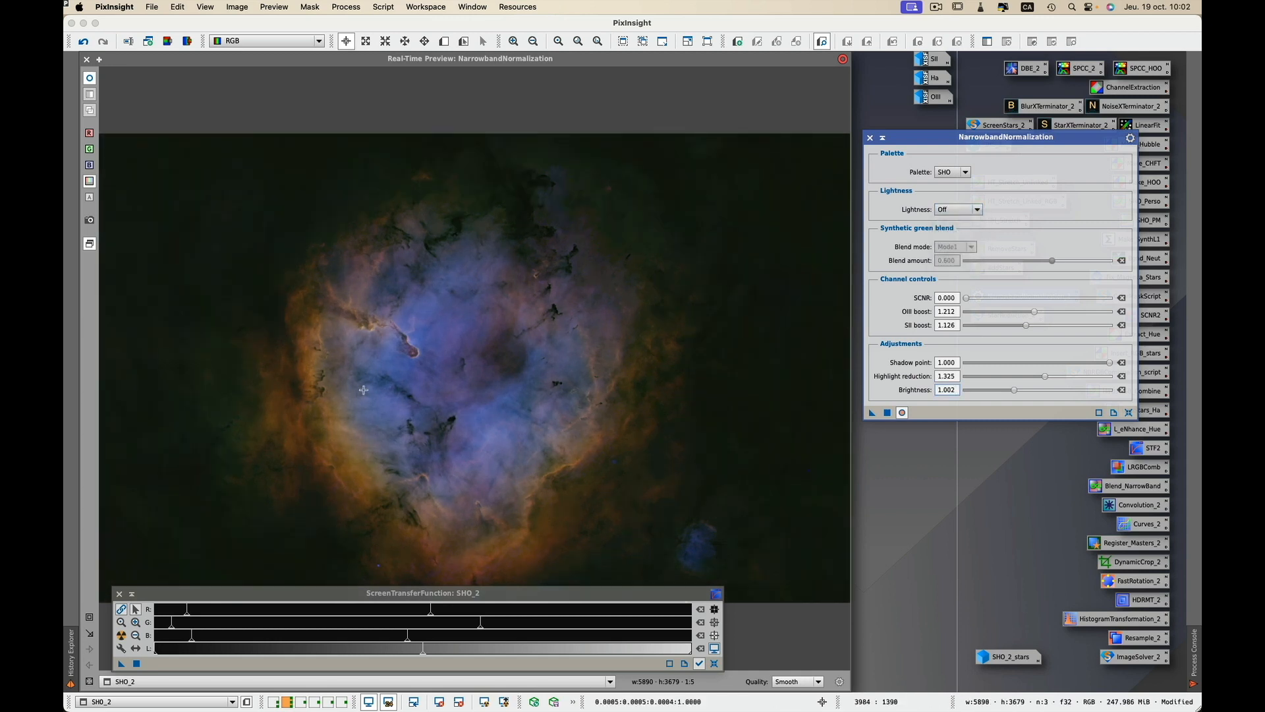
pyautogui.click(979, 210)
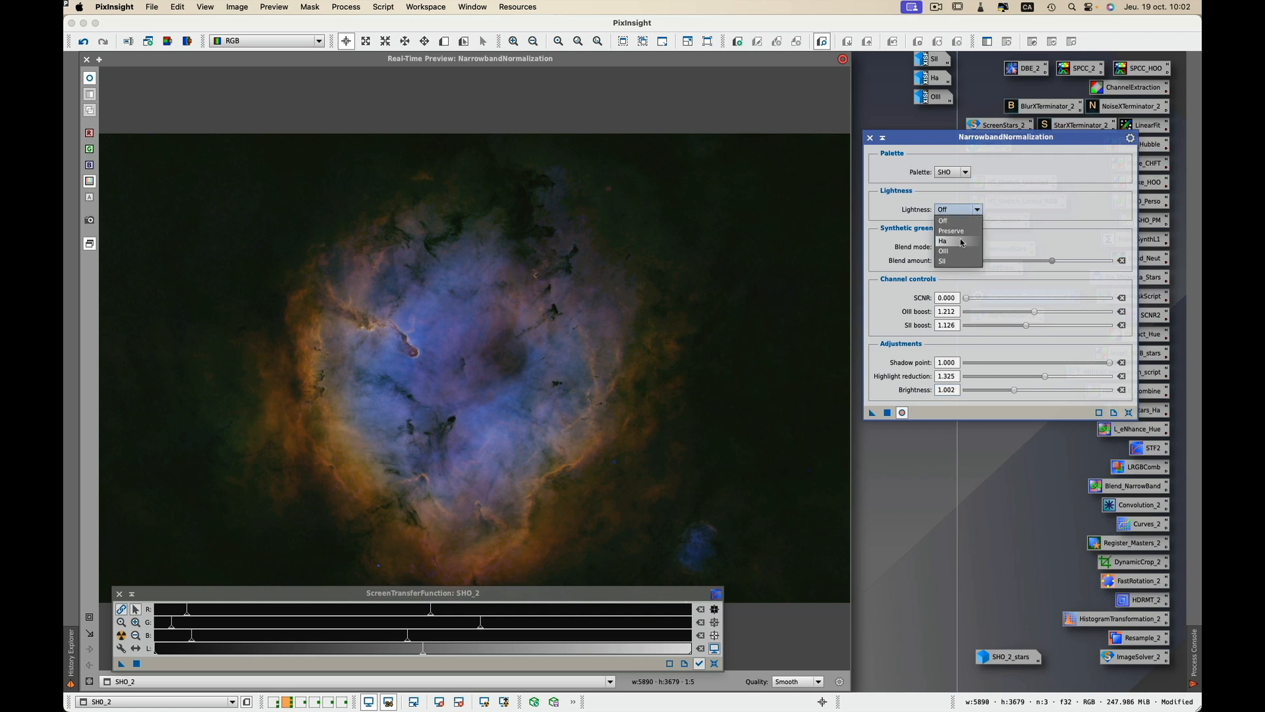
pyautogui.click(952, 243)
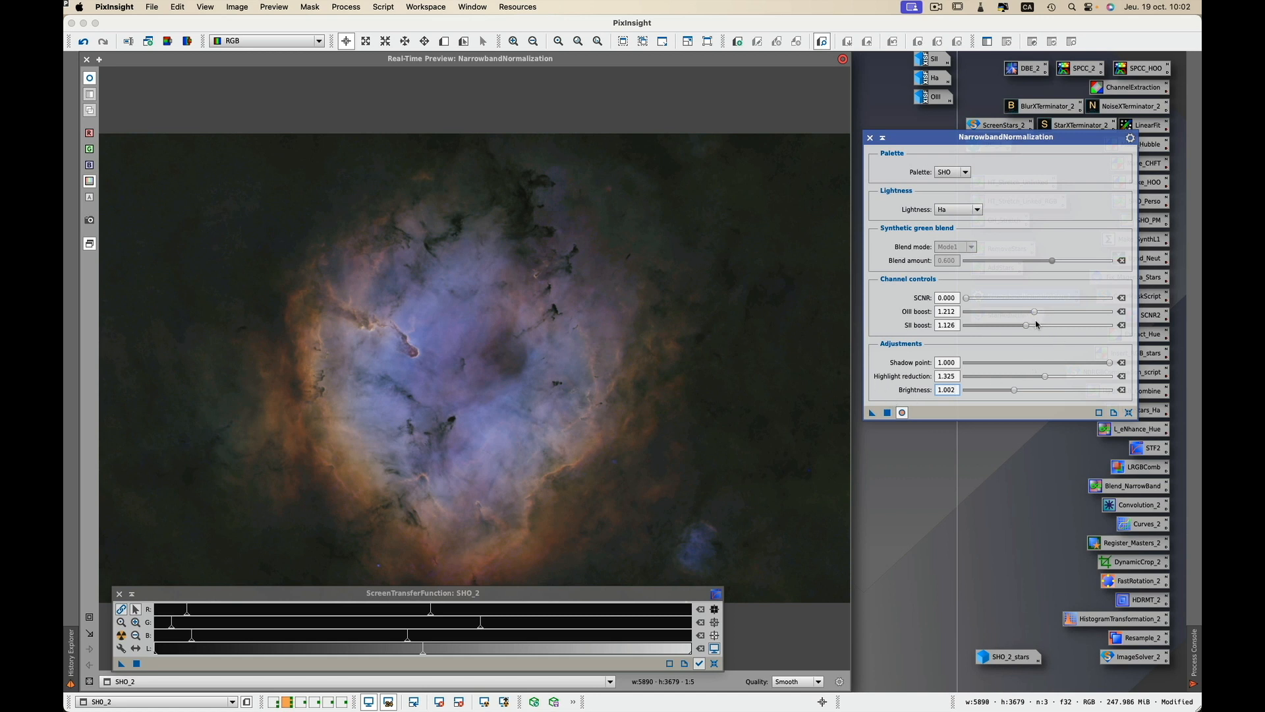
# Reset OIII boost and SII boost to 1.000, apply NarrowbandNormalization to SHO_2 and close its preview and dialog.
pyautogui.click(1121, 311)
pyautogui.click(1122, 325)
pyautogui.click(86, 60)
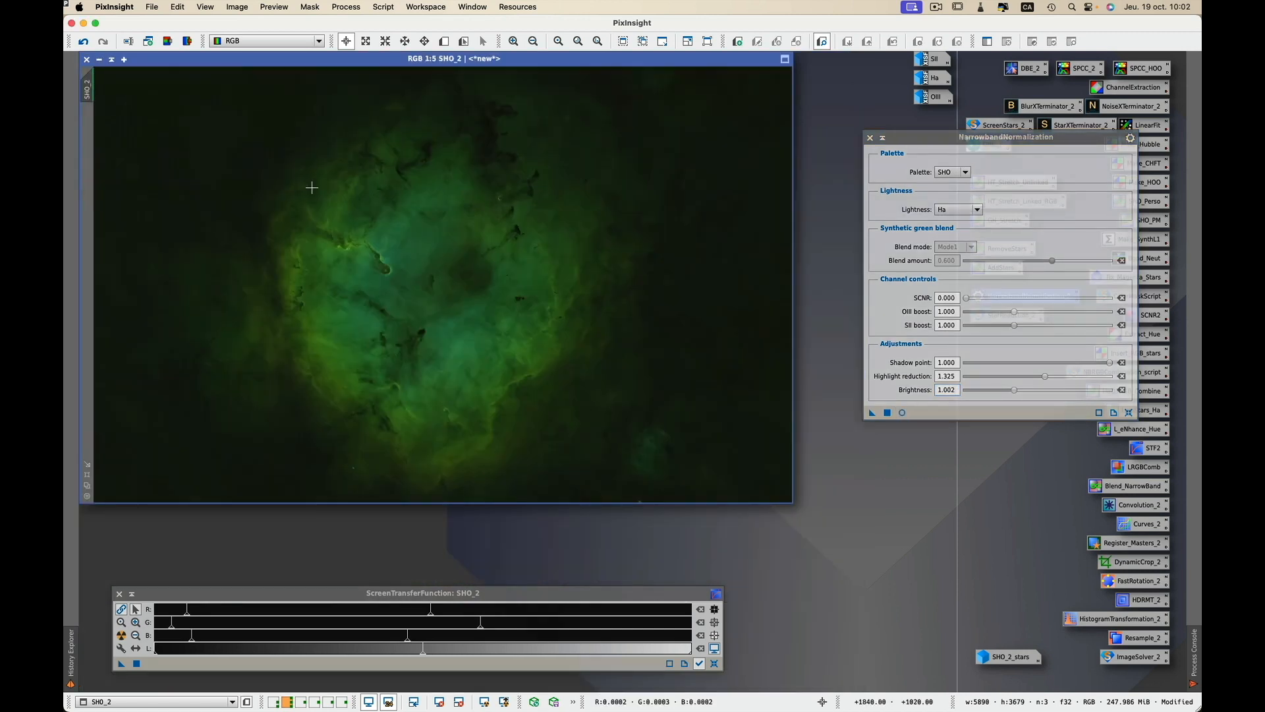
pyautogui.click(871, 413)
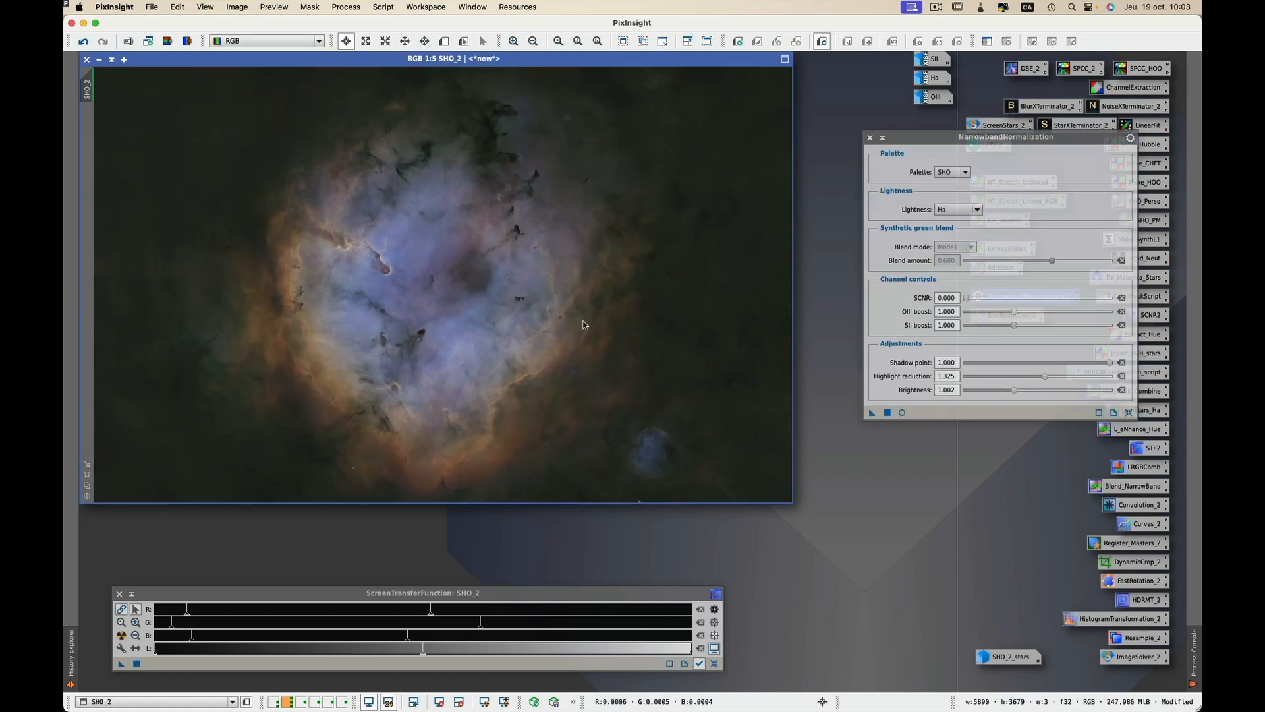
pyautogui.click(868, 138)
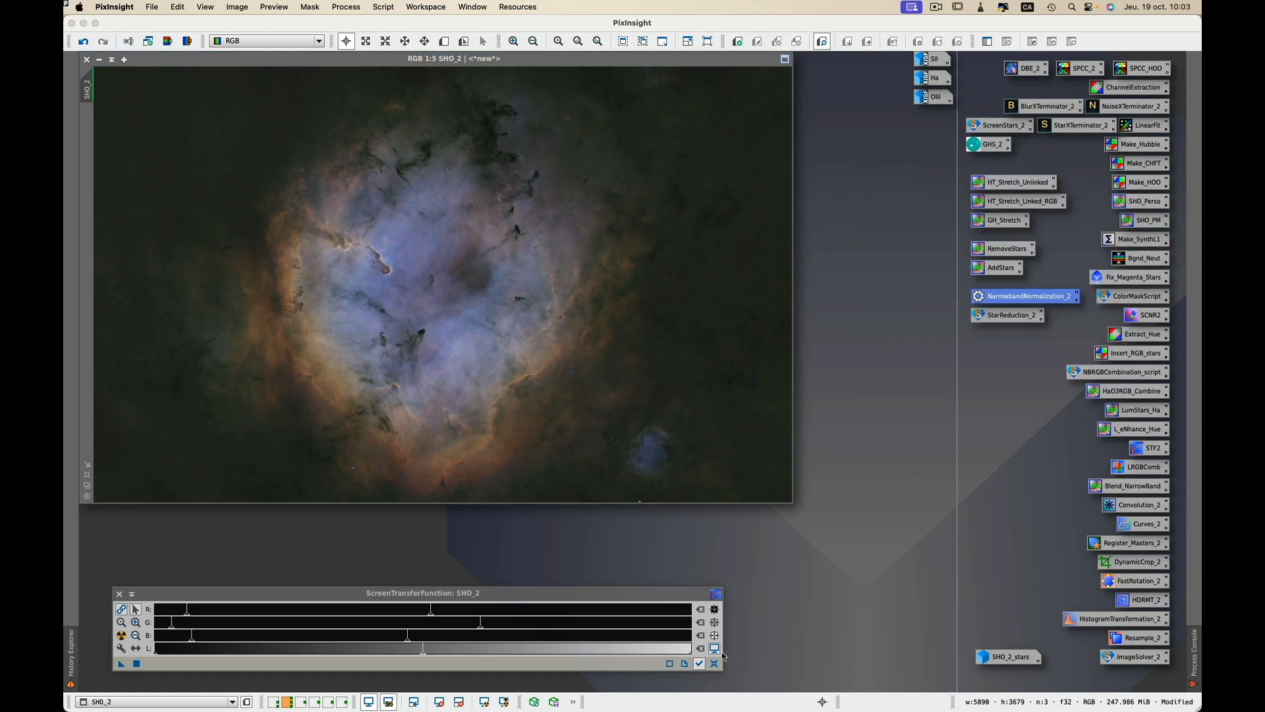
# Reset SHO_2's ScreenTransferFunction and open GeneralizedHyperbolicStretch with a real-time preview.
pyautogui.click(715, 664)
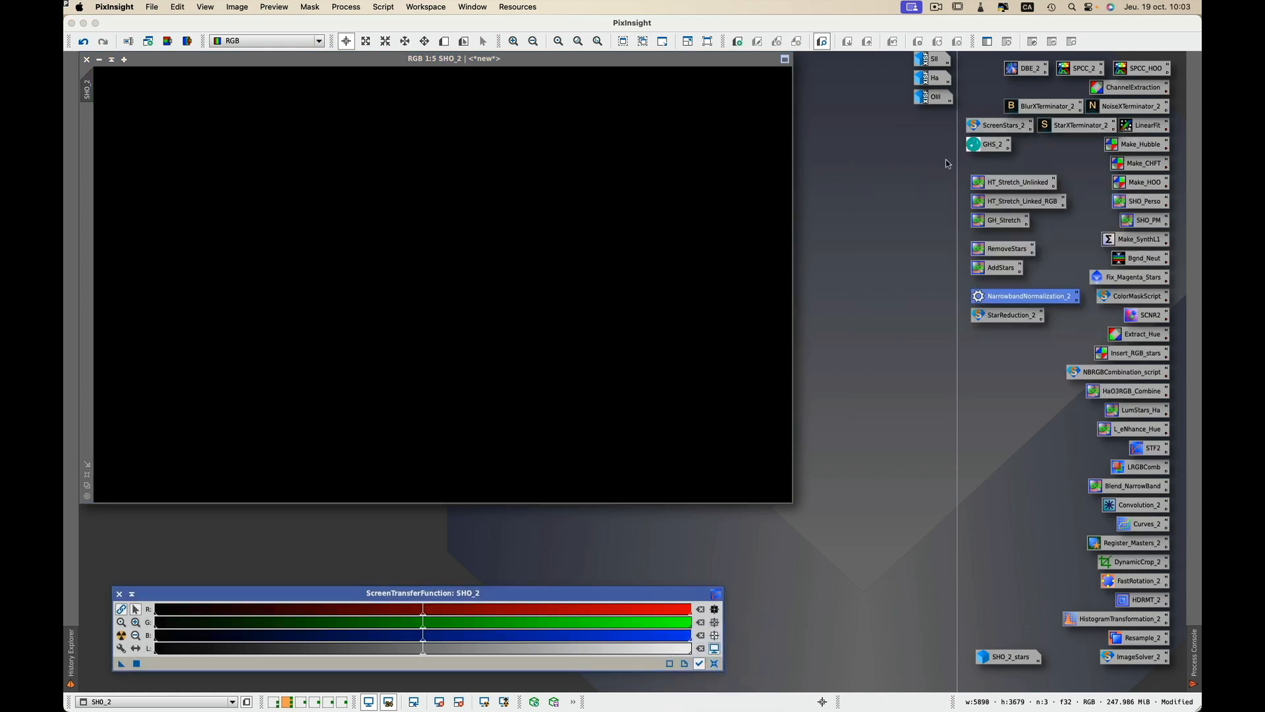
pyautogui.doubleClick(992, 145)
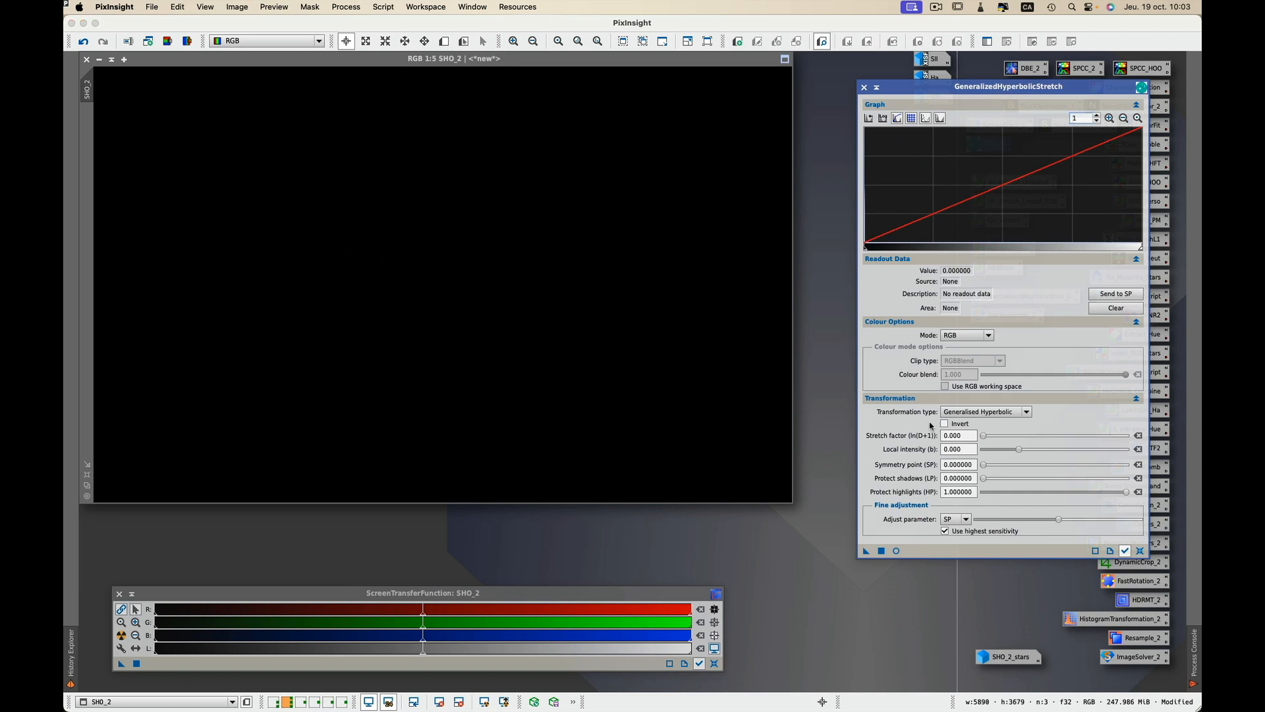
pyautogui.click(896, 550)
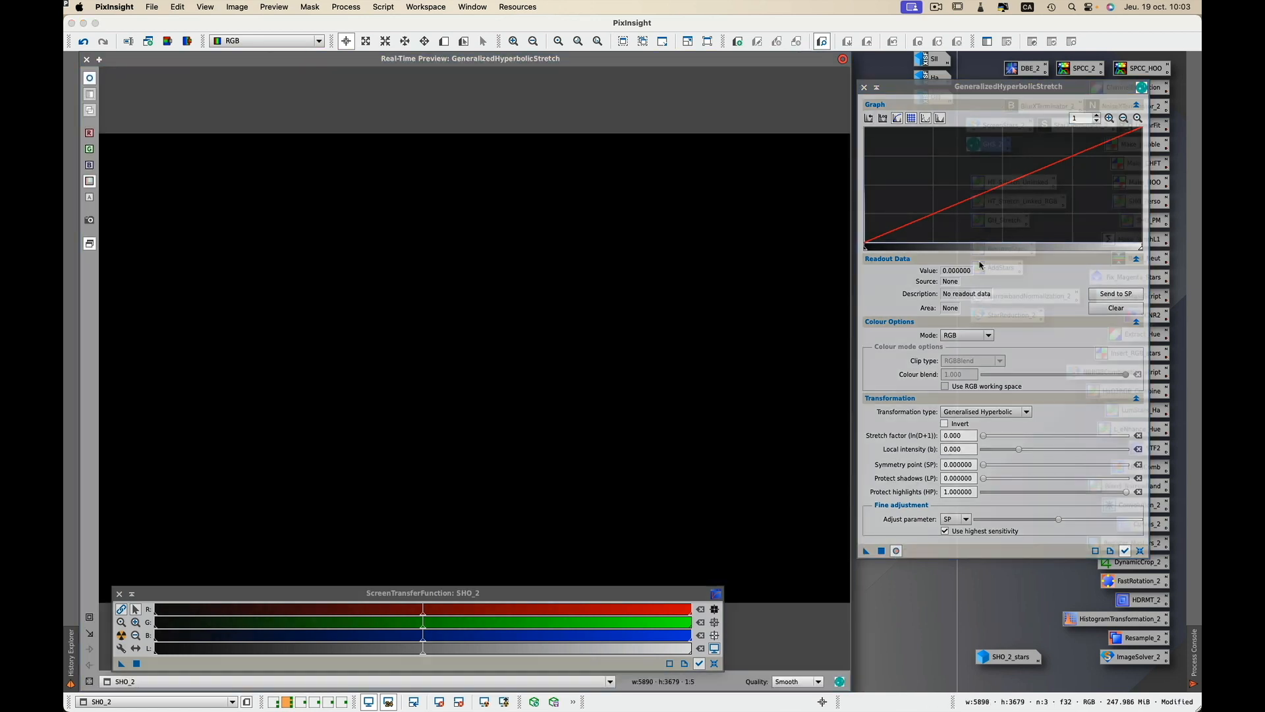
# Pick the histogram level just after the main peak and use it as the symmetry point, 0.000357, in GeneralizedHyperbolicStretch.
pyautogui.click(981, 92)
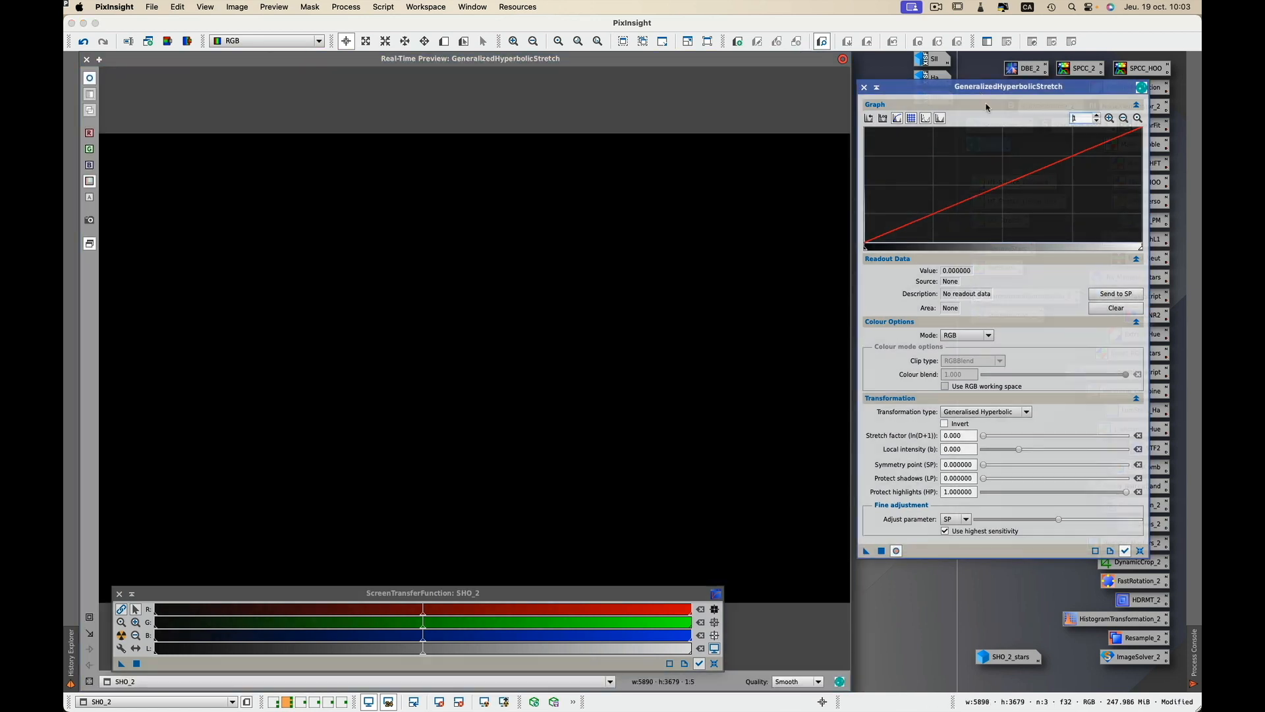
pyautogui.click(1109, 118)
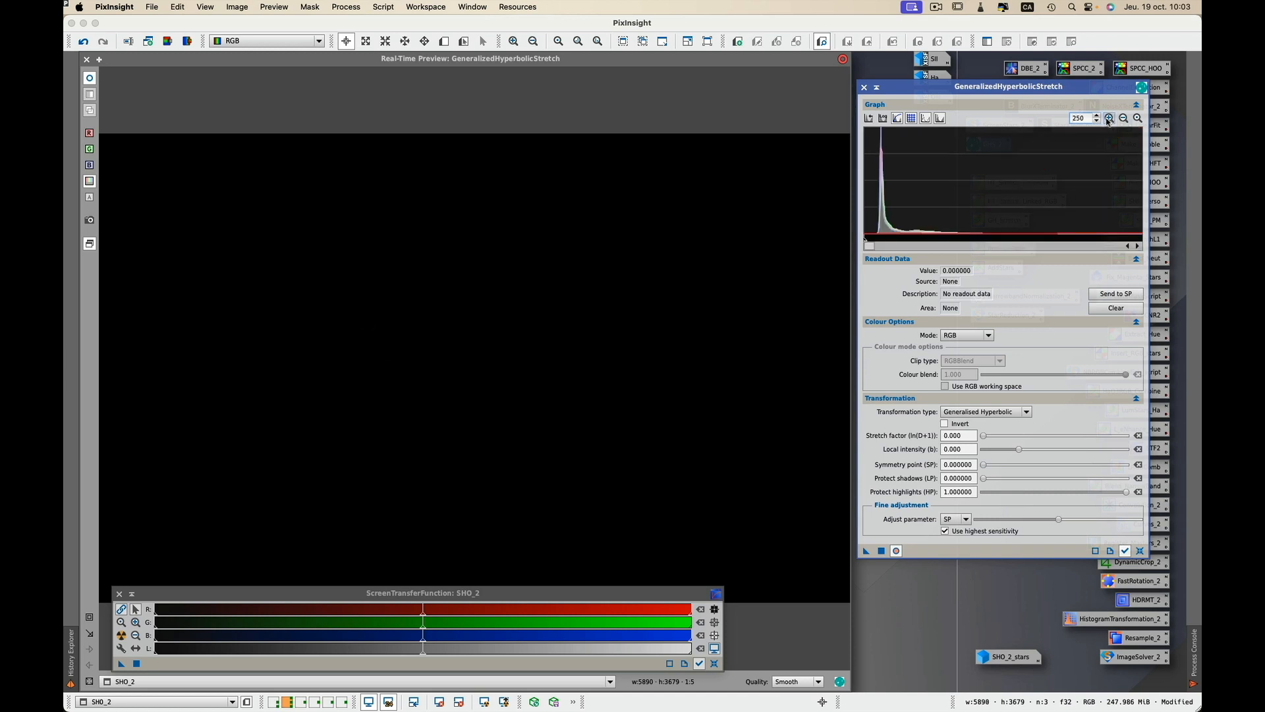
pyautogui.click(889, 229)
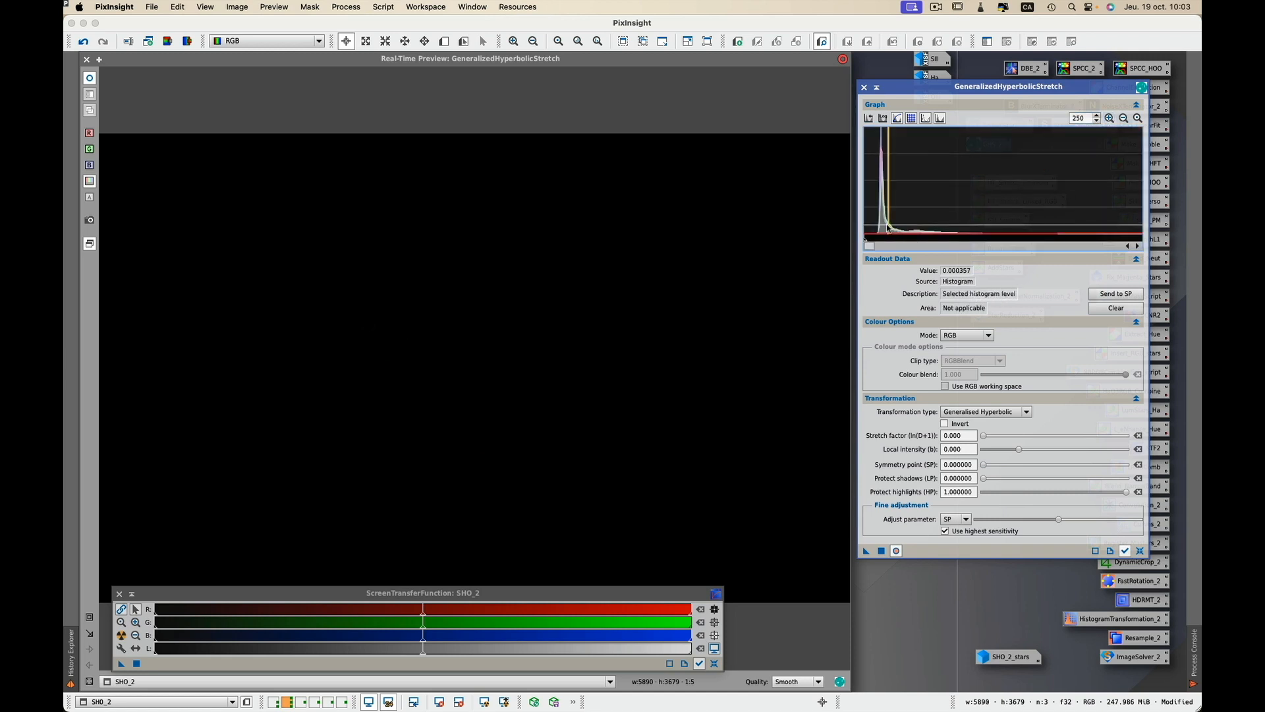
pyautogui.click(1108, 295)
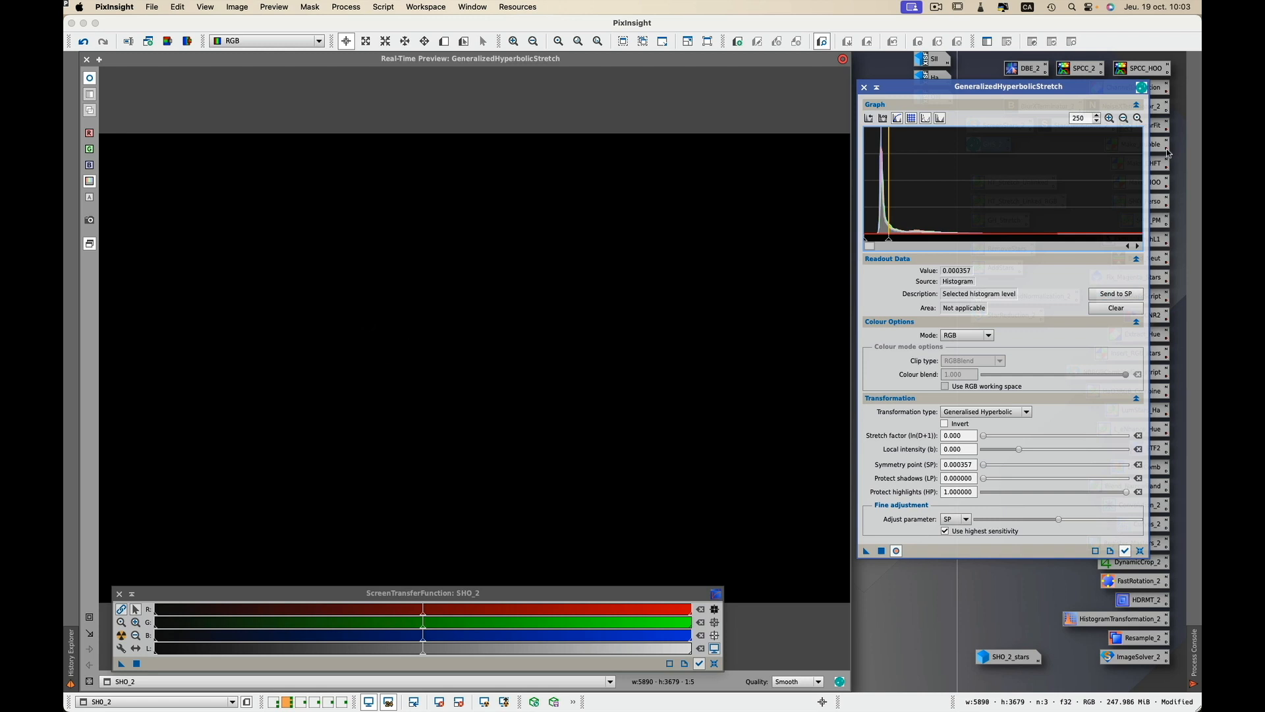
pyautogui.click(1137, 118)
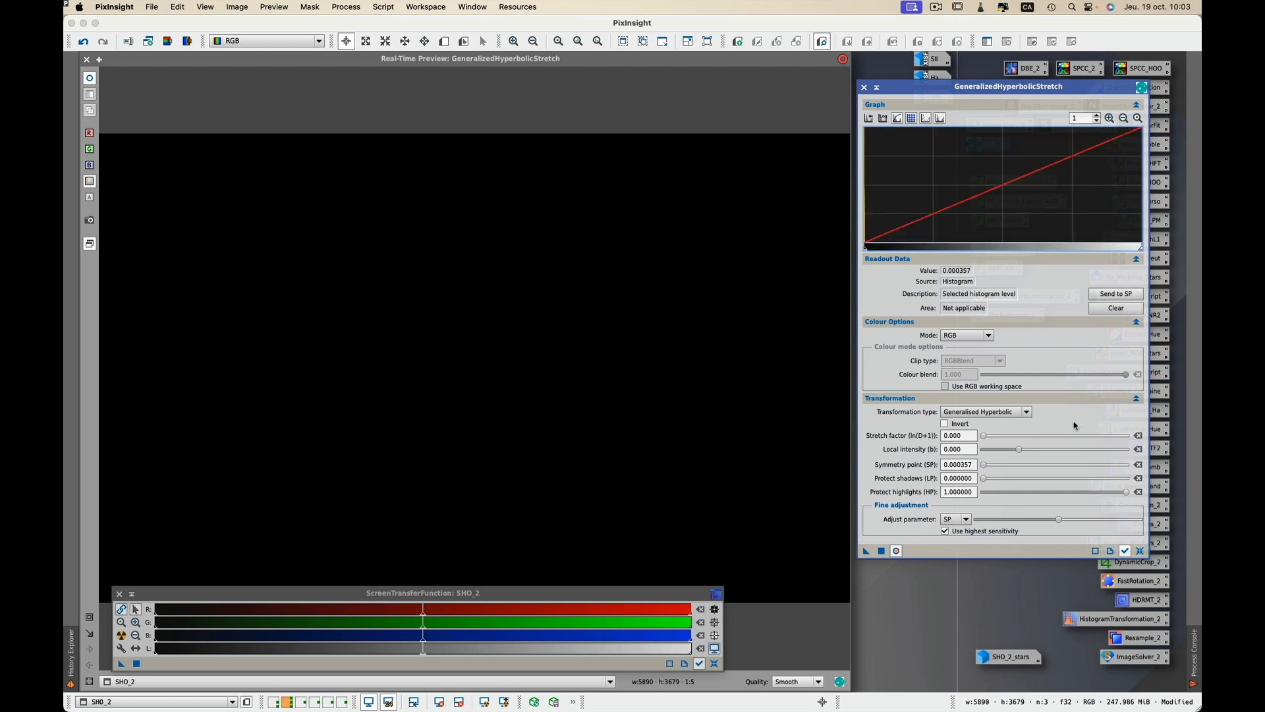
# Set the stretch factor to 6.550, sample the background levels in the preview and apply the stretch to SHO_2.
pyautogui.moveTo(985, 440); pyautogui.dragTo(1031, 442)
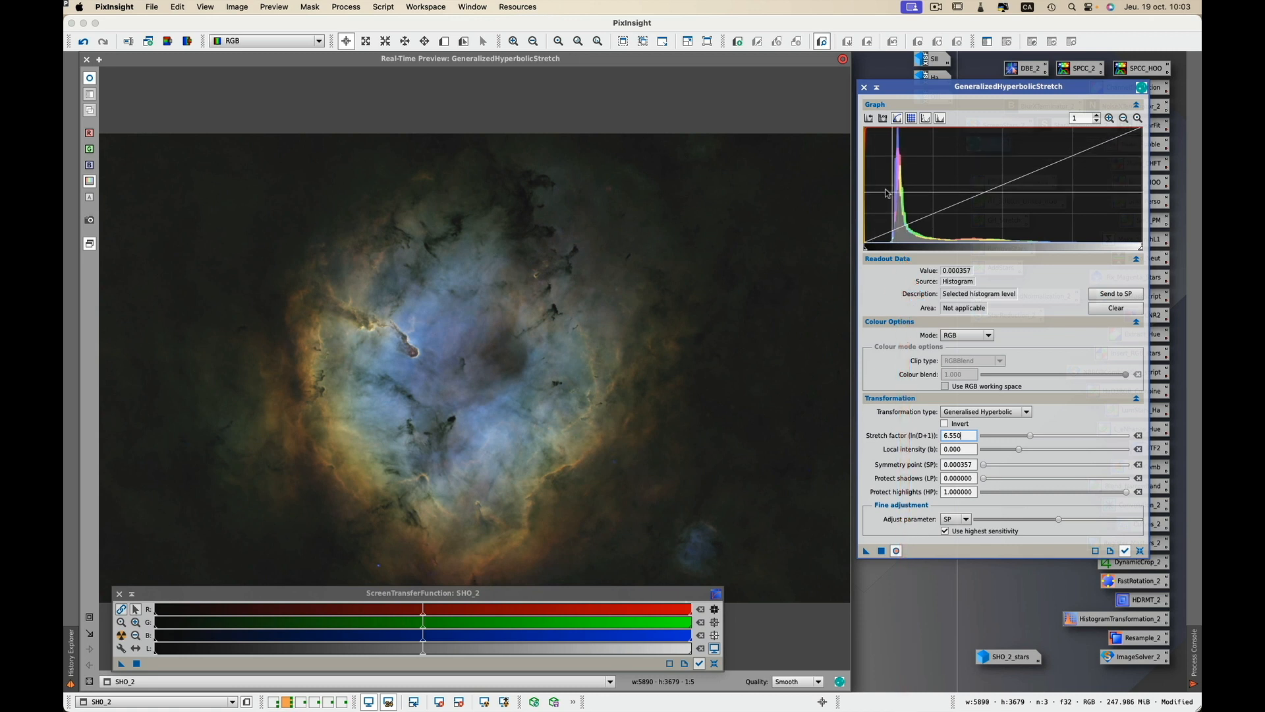
pyautogui.click(777, 177)
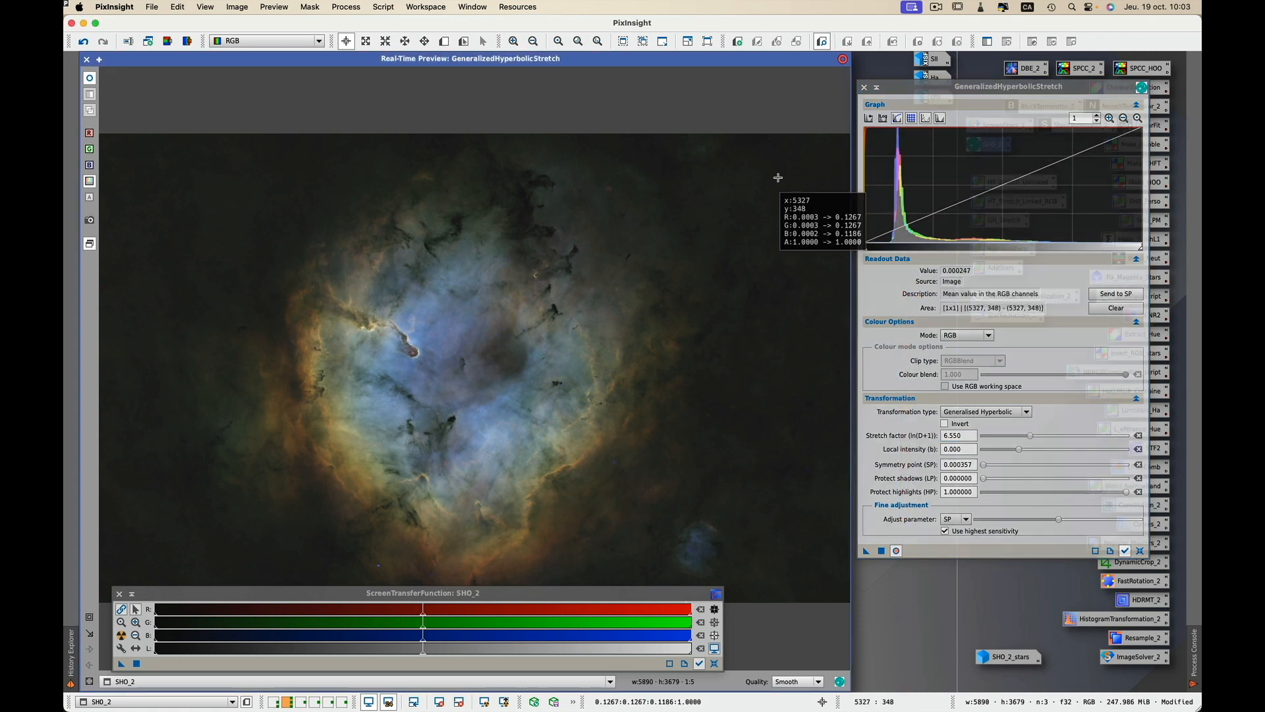
pyautogui.moveTo(778, 177); pyautogui.dragTo(751, 190)
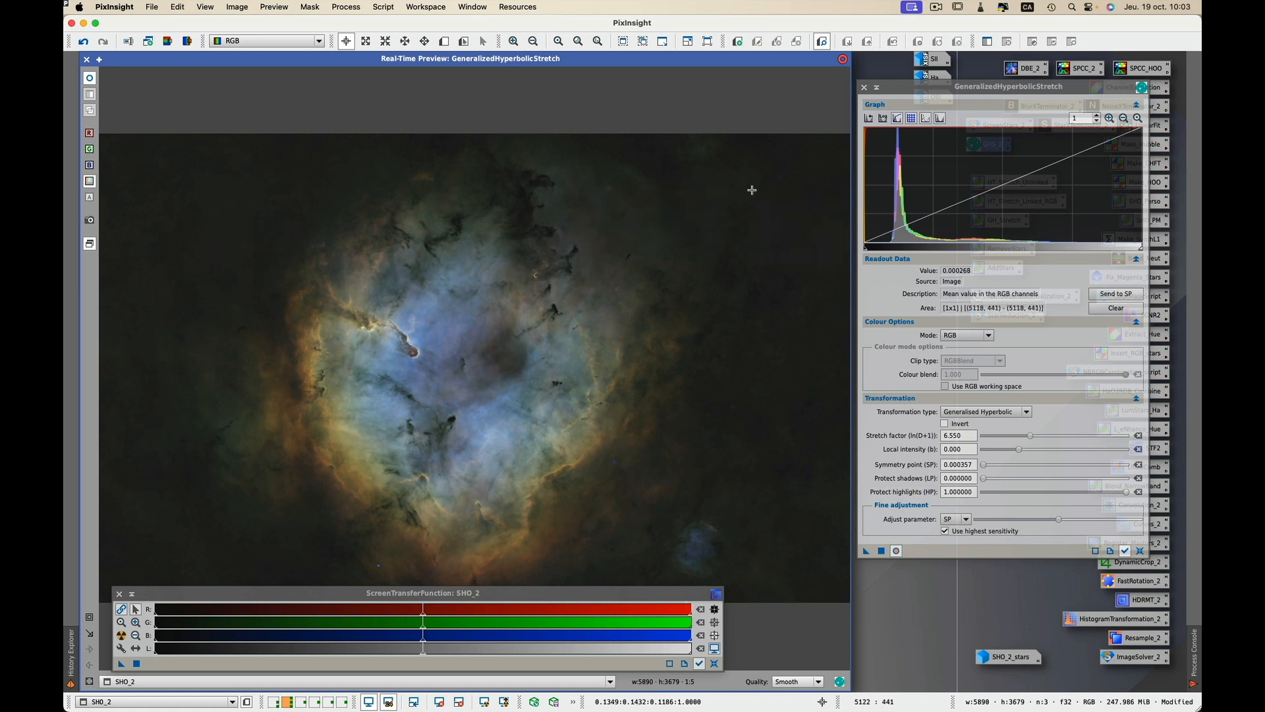
pyautogui.click(882, 553)
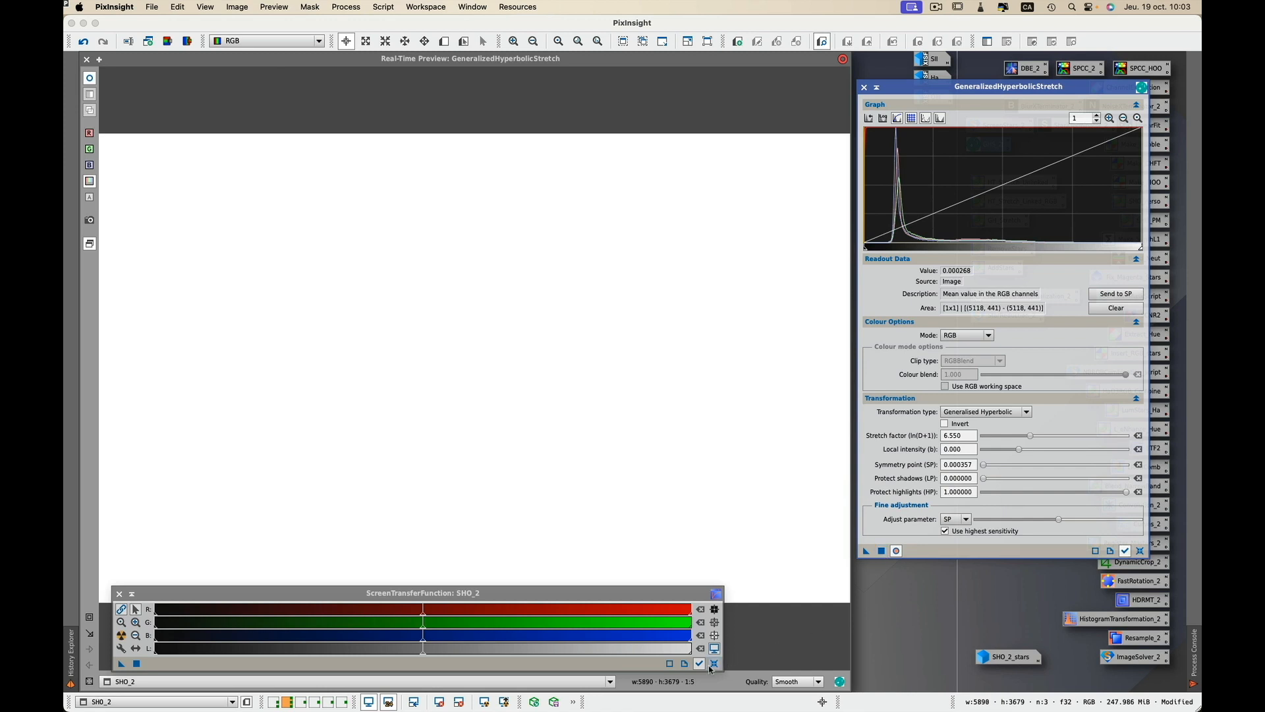
# Reset the GeneralizedHyperbolicStretch and ScreenTransferFunction settings and close ScreenTransferFunction.
pyautogui.click(714, 667)
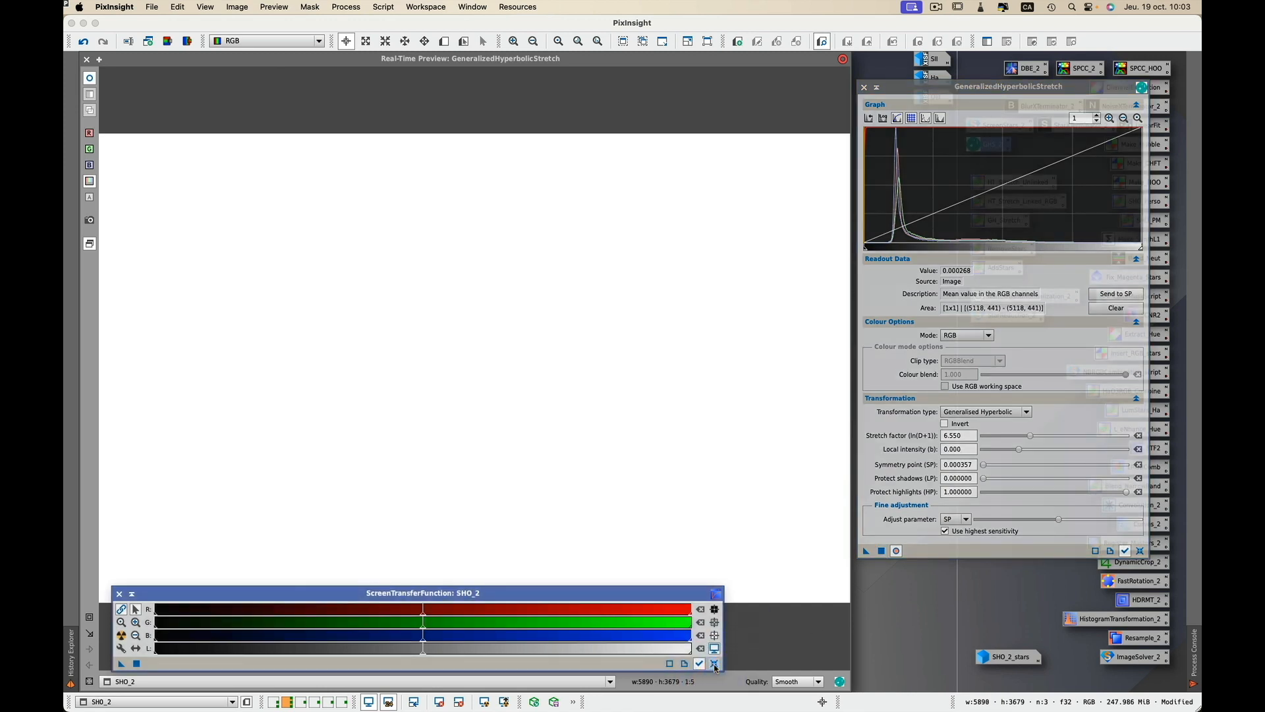
pyautogui.click(1140, 552)
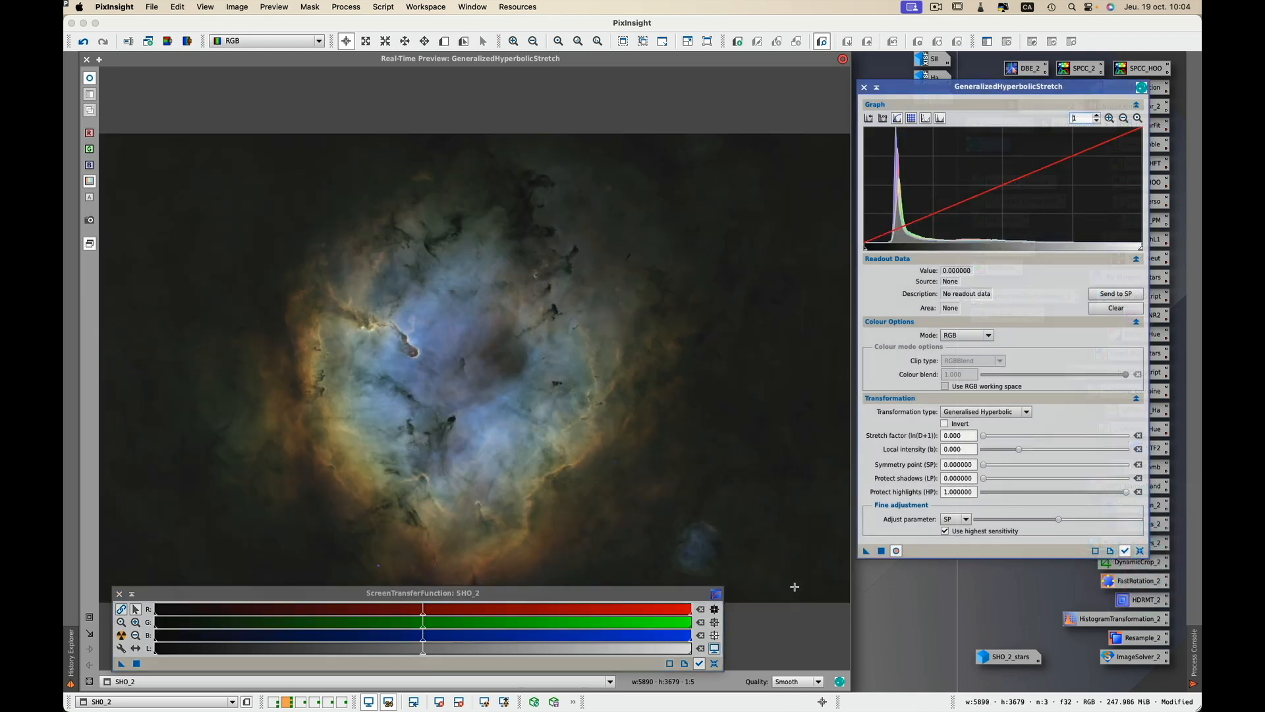
pyautogui.click(119, 594)
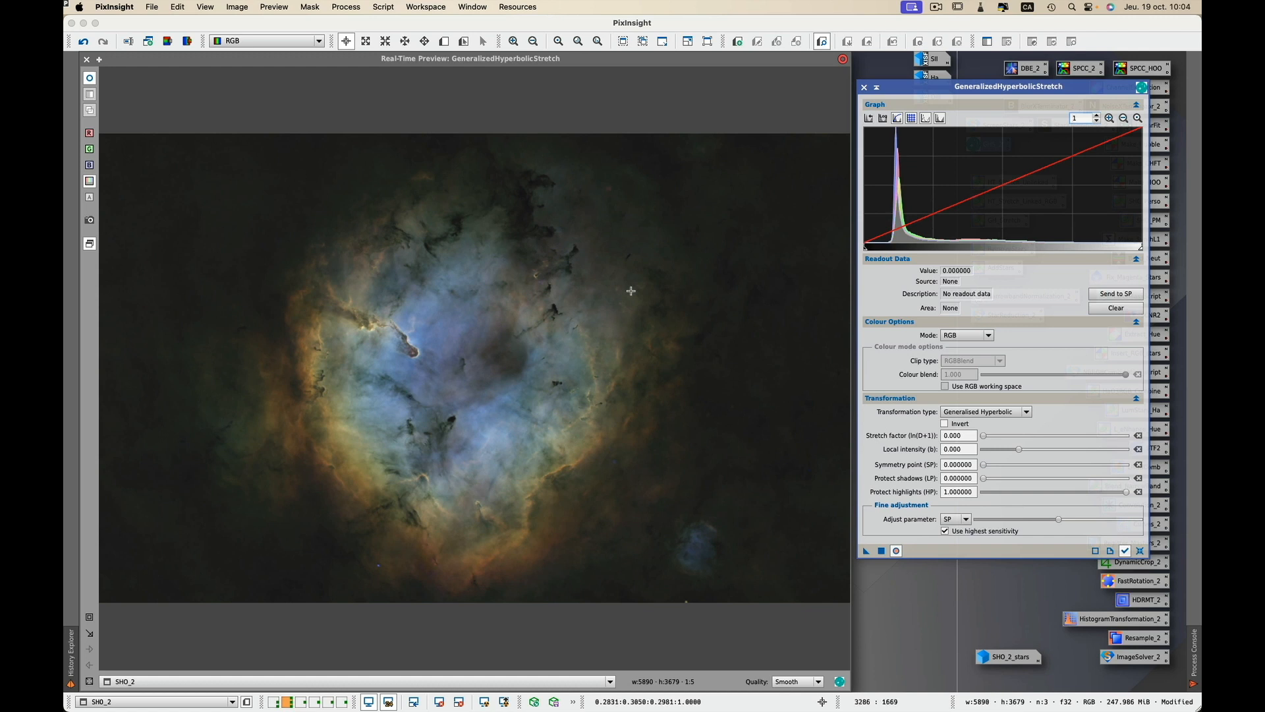
# Sample a point on the nebula's upper-left shell and use its level, 0.386247, as the symmetry point, checking it on the logarithmic histogram.
pyautogui.click(883, 119)
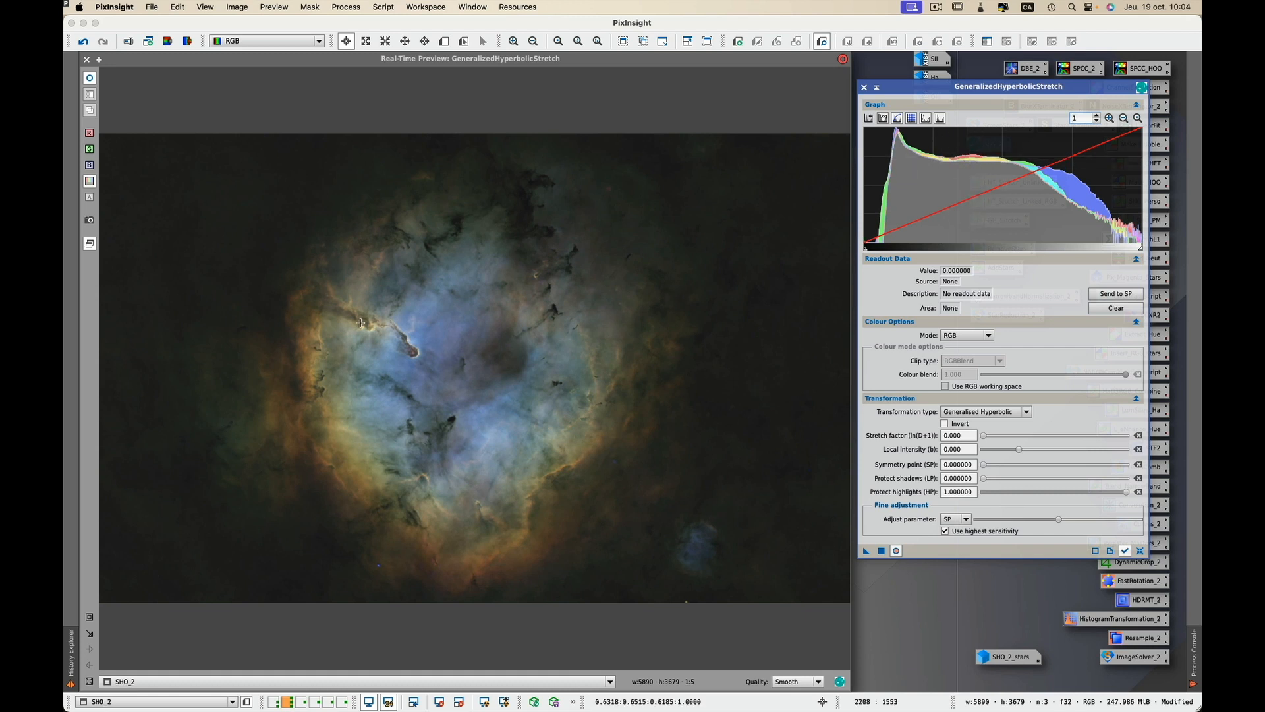
pyautogui.click(374, 262)
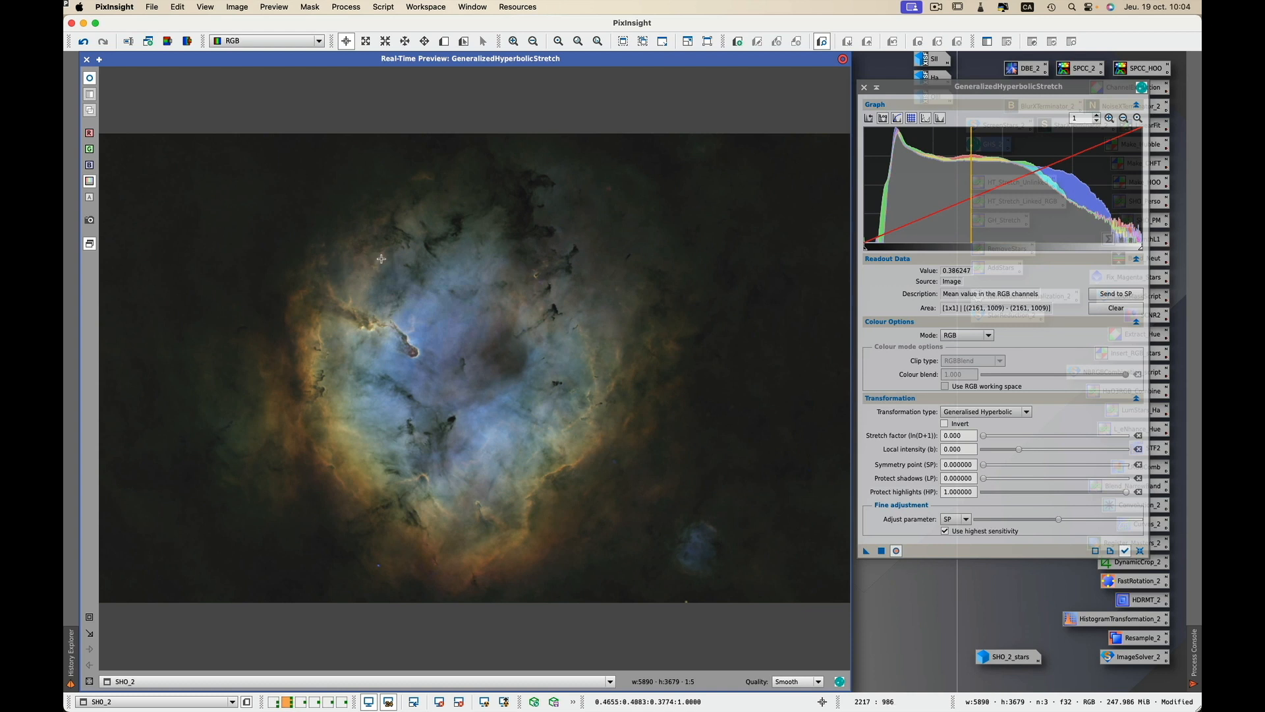
pyautogui.click(1124, 294)
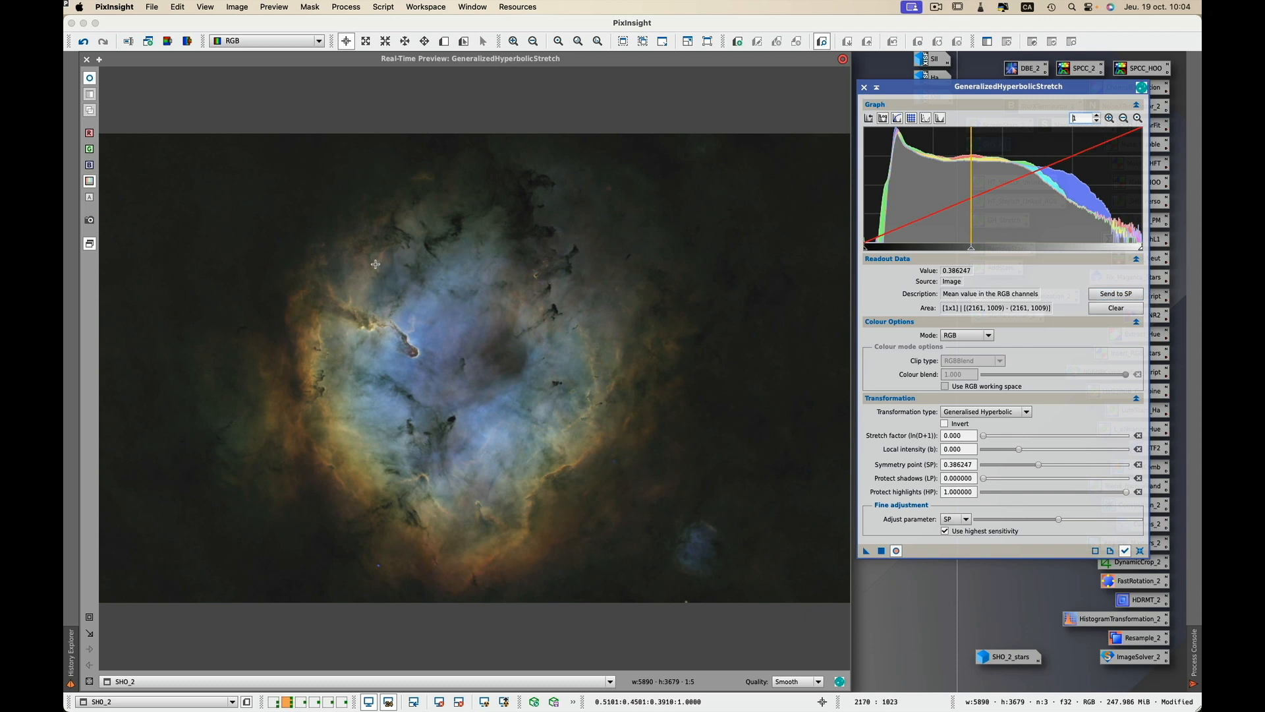
pyautogui.click(882, 120)
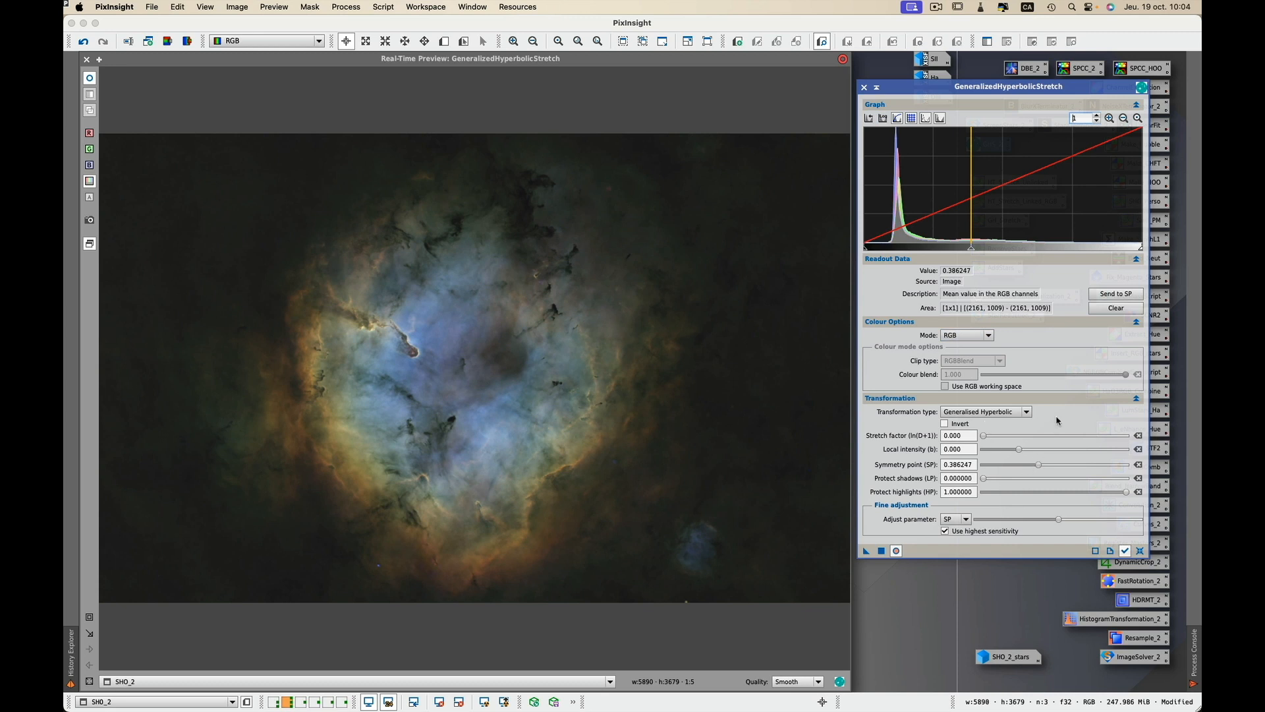
# Set the stretch factor to 1.740, Protect shadows to 0.21 and Protect highlights to 0.53, and compare the preview with the unstretched image.
pyautogui.moveTo(984, 438); pyautogui.dragTo(997, 438)
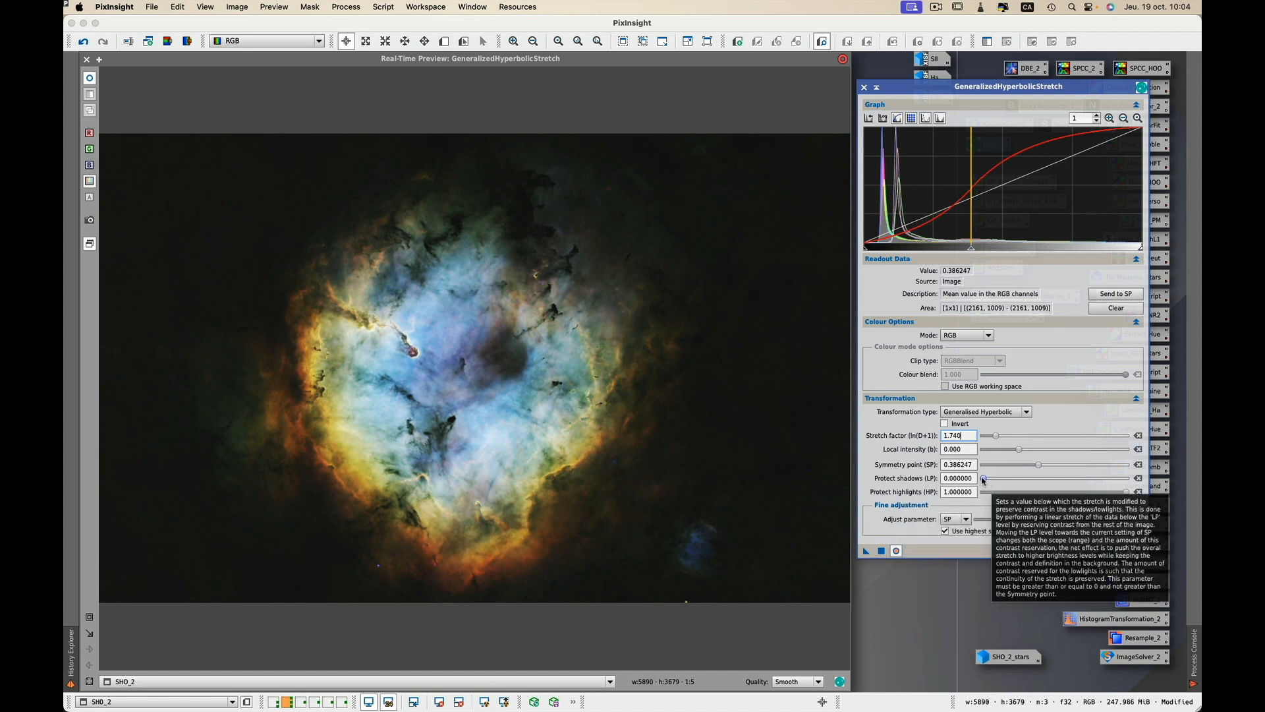
pyautogui.moveTo(983, 480); pyautogui.dragTo(1013, 481)
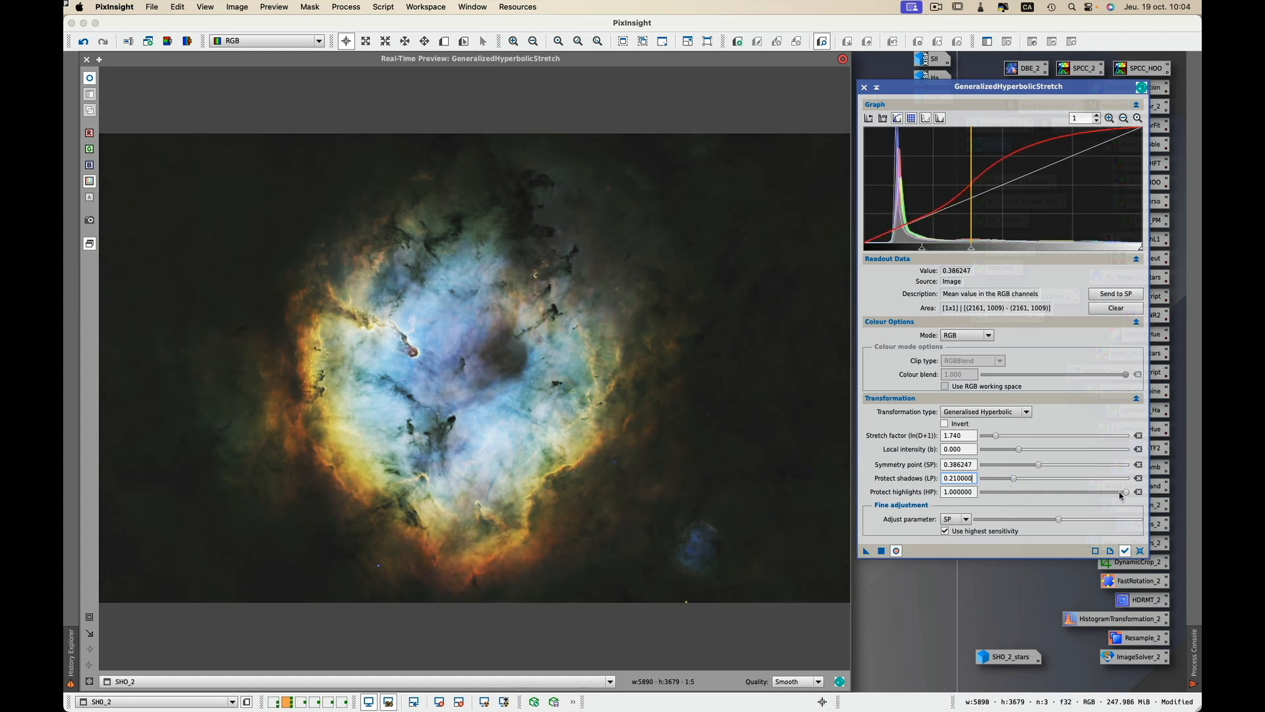
pyautogui.moveTo(1124, 494); pyautogui.dragTo(1058, 498)
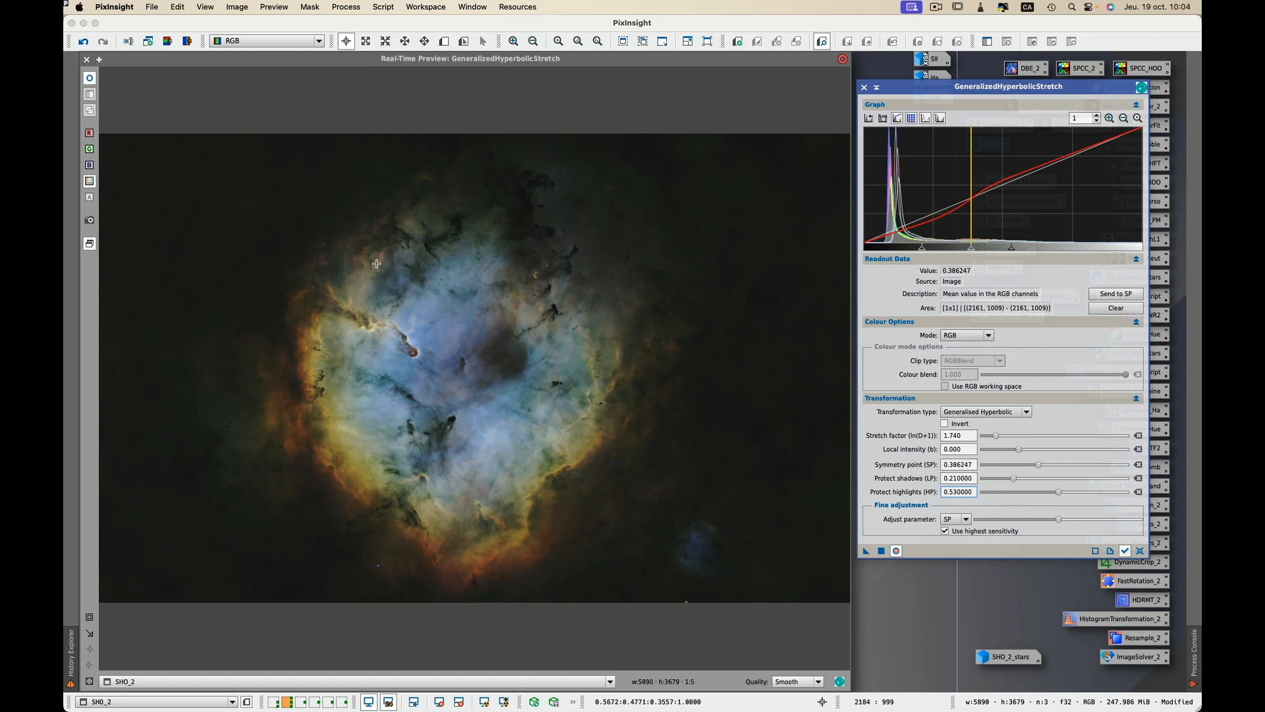
pyautogui.click(895, 552)
pyautogui.click(896, 551)
pyautogui.moveTo(1062, 476)
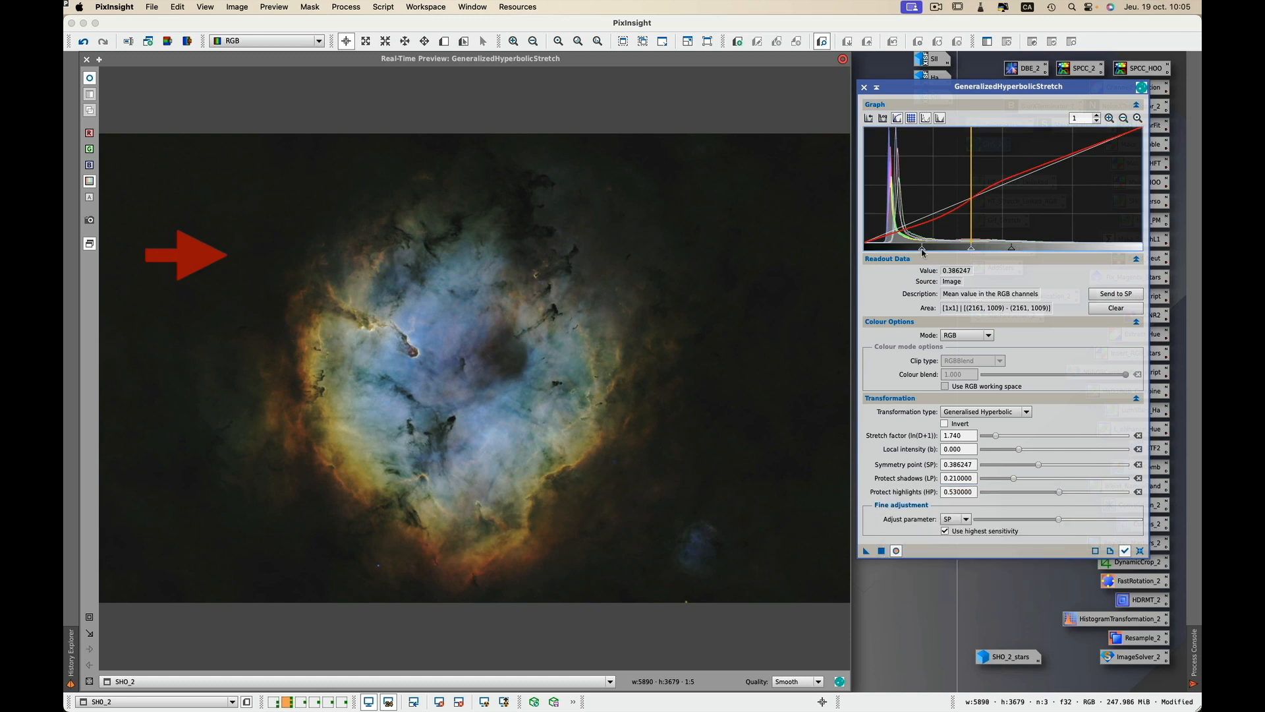
# Set the symmetry point to 0.449893, Protect shadows to 0.343284 and Protect highlights to 0.652452, and apply the stretch to SHO_2.
pyautogui.moveTo(921, 249)
pyautogui.mouseDown()
pyautogui.moveTo(1045, 251)
pyautogui.moveTo(963, 250)
pyautogui.moveTo(989, 252)
pyautogui.mouseUp()
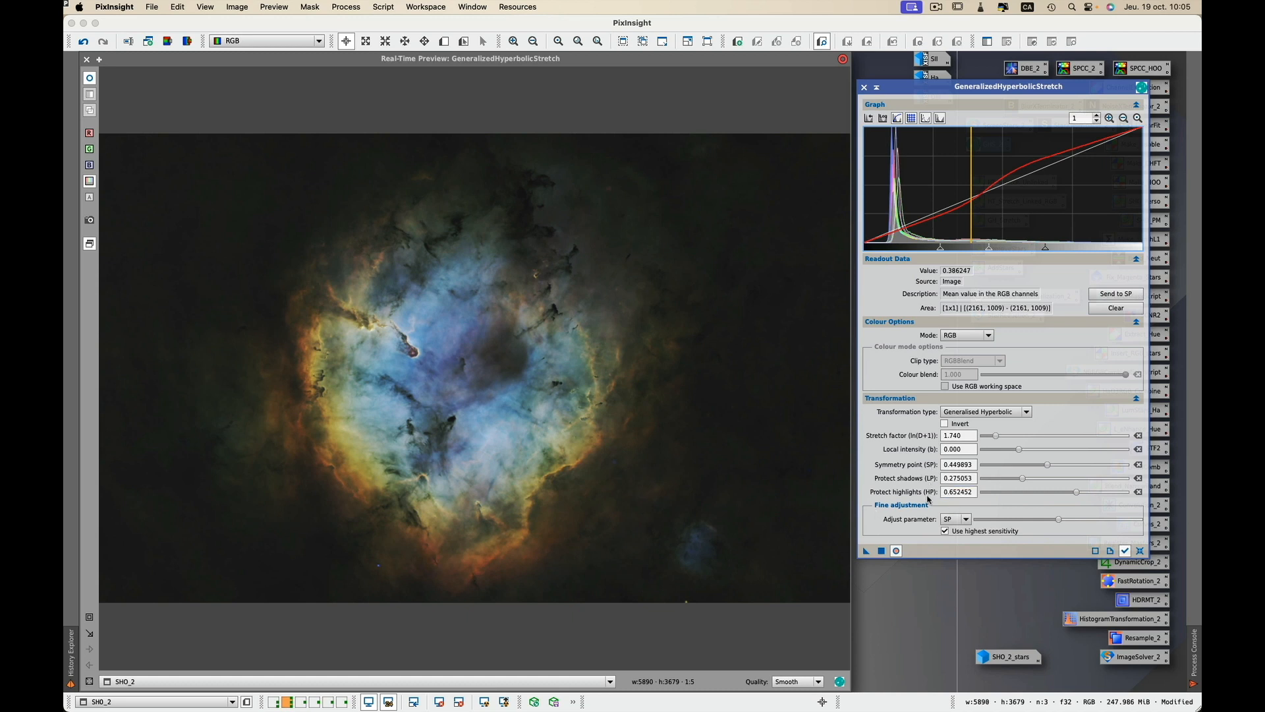
pyautogui.moveTo(931, 476)
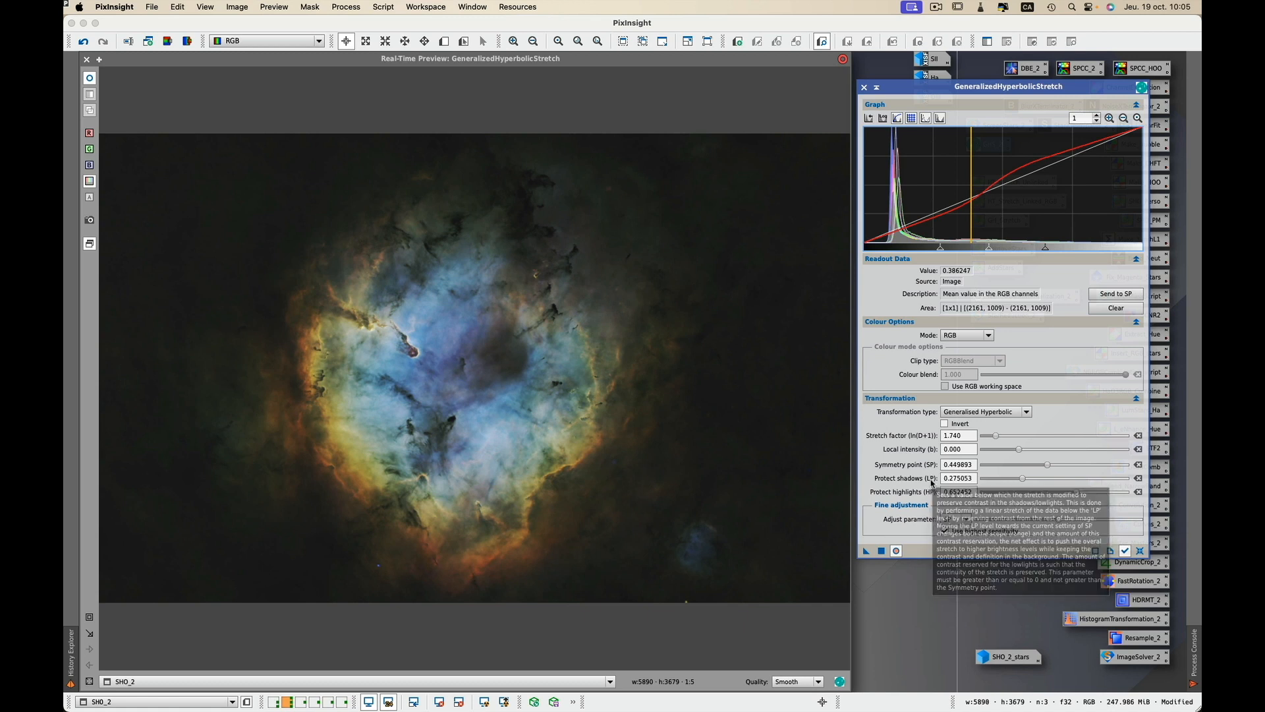
pyautogui.click(965, 520)
pyautogui.click(954, 558)
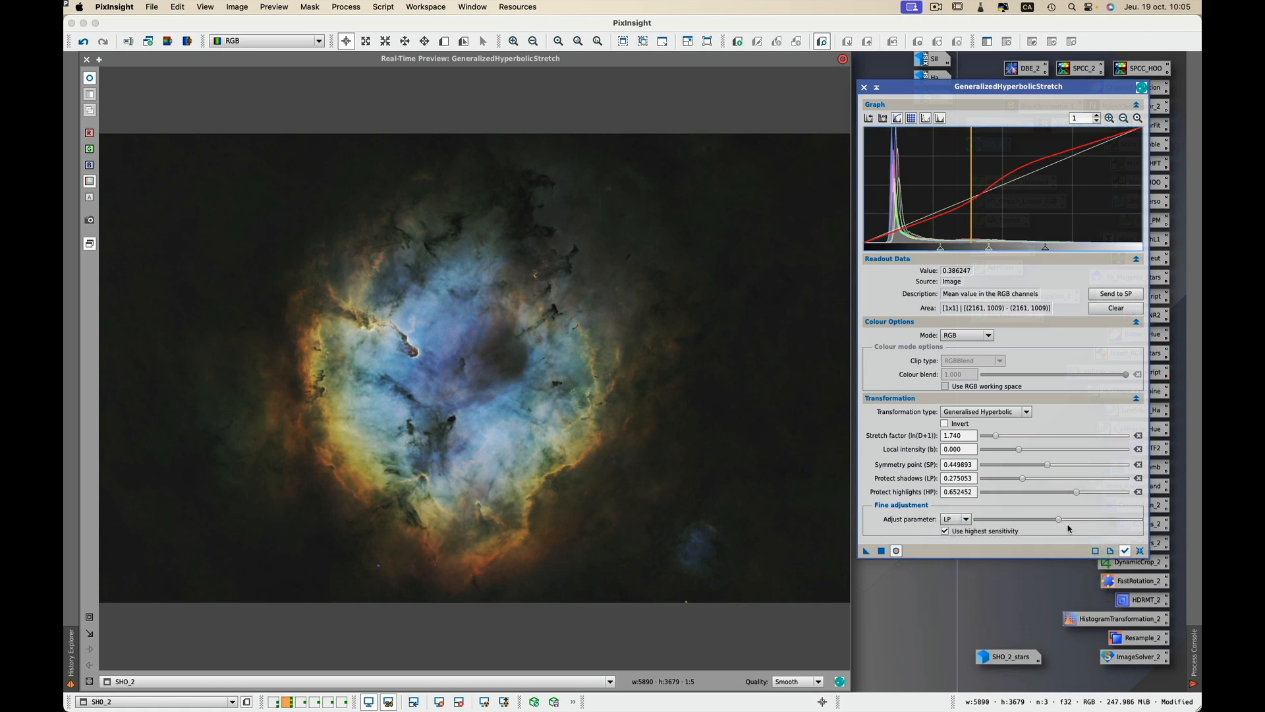
pyautogui.moveTo(1056, 524)
pyautogui.mouseDown()
pyautogui.moveTo(1110, 519)
pyautogui.moveTo(985, 515)
pyautogui.moveTo(1076, 516)
pyautogui.mouseUp()
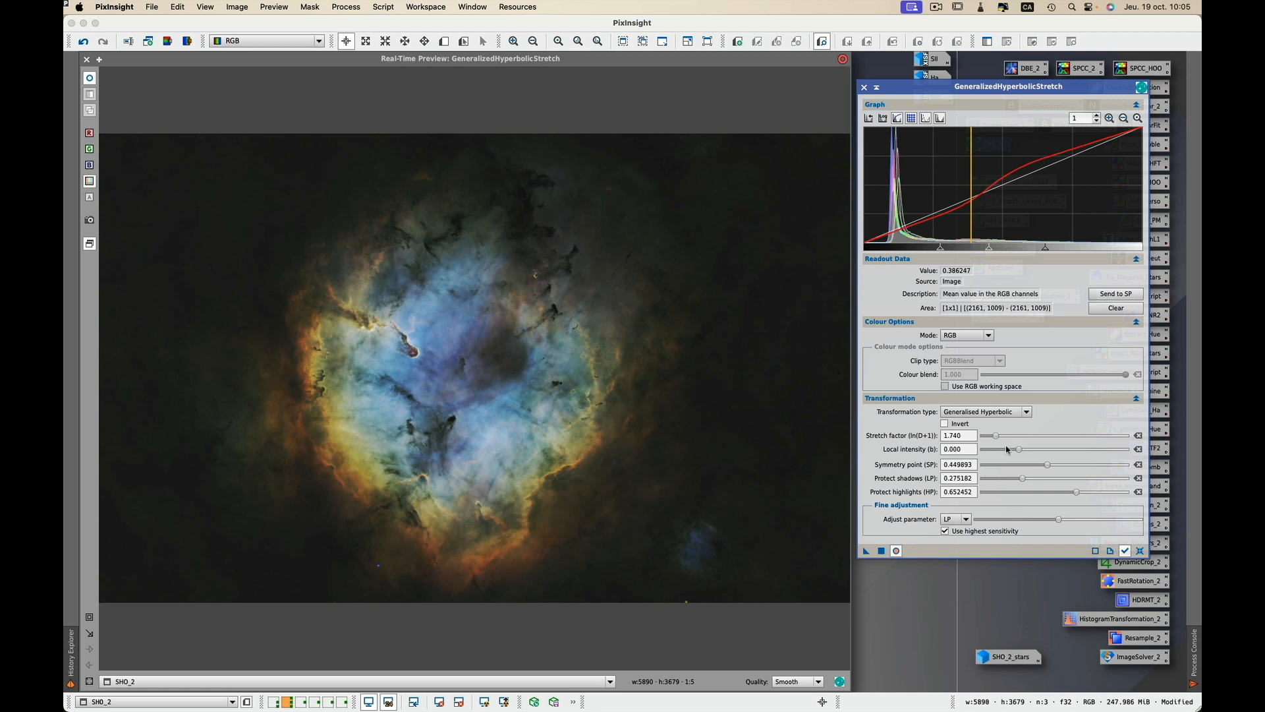
pyautogui.moveTo(939, 250); pyautogui.dragTo(959, 251)
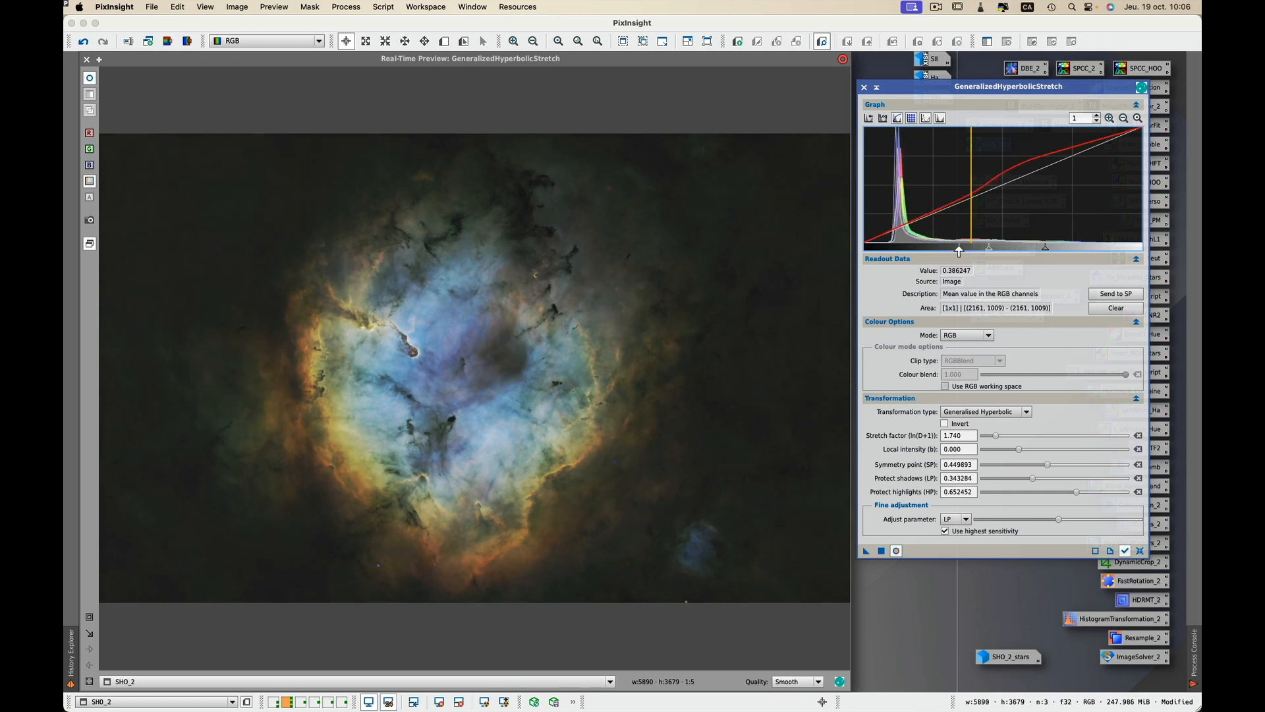
pyautogui.click(881, 551)
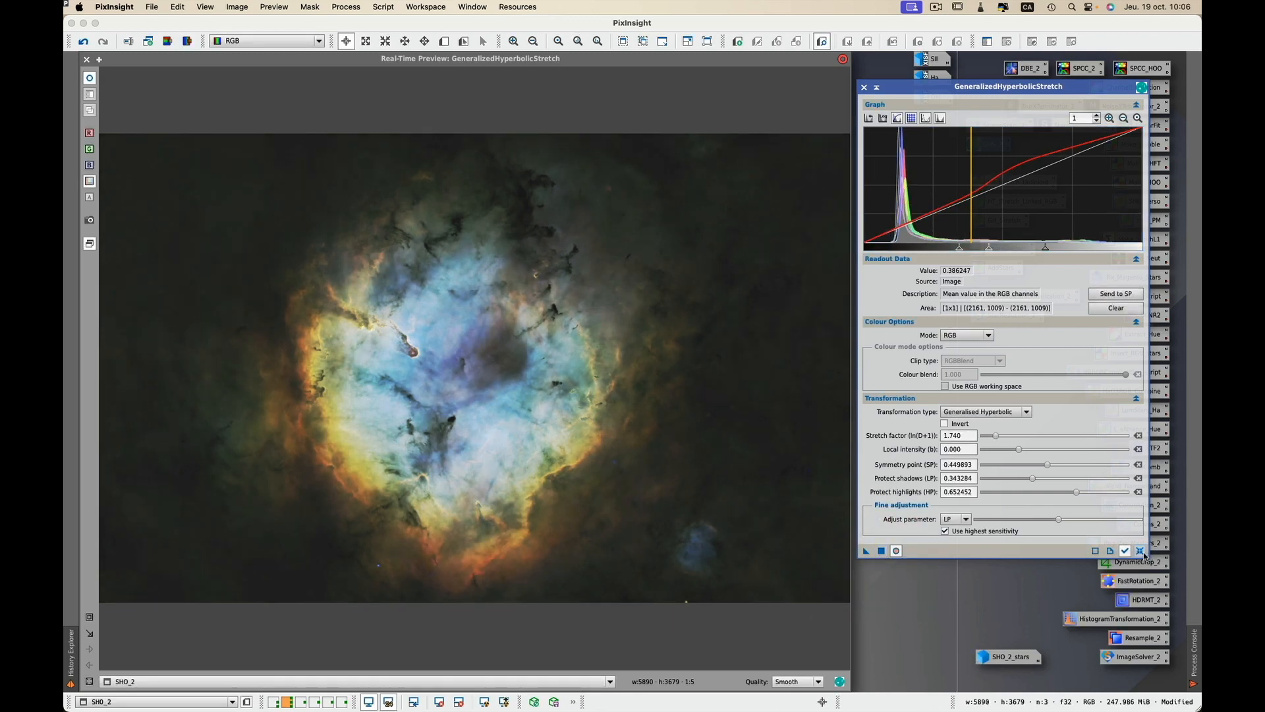
# Reset the GeneralizedHyperbolicStretch settings and close both the process and the real-time preview.
pyautogui.click(1140, 552)
pyautogui.click(864, 87)
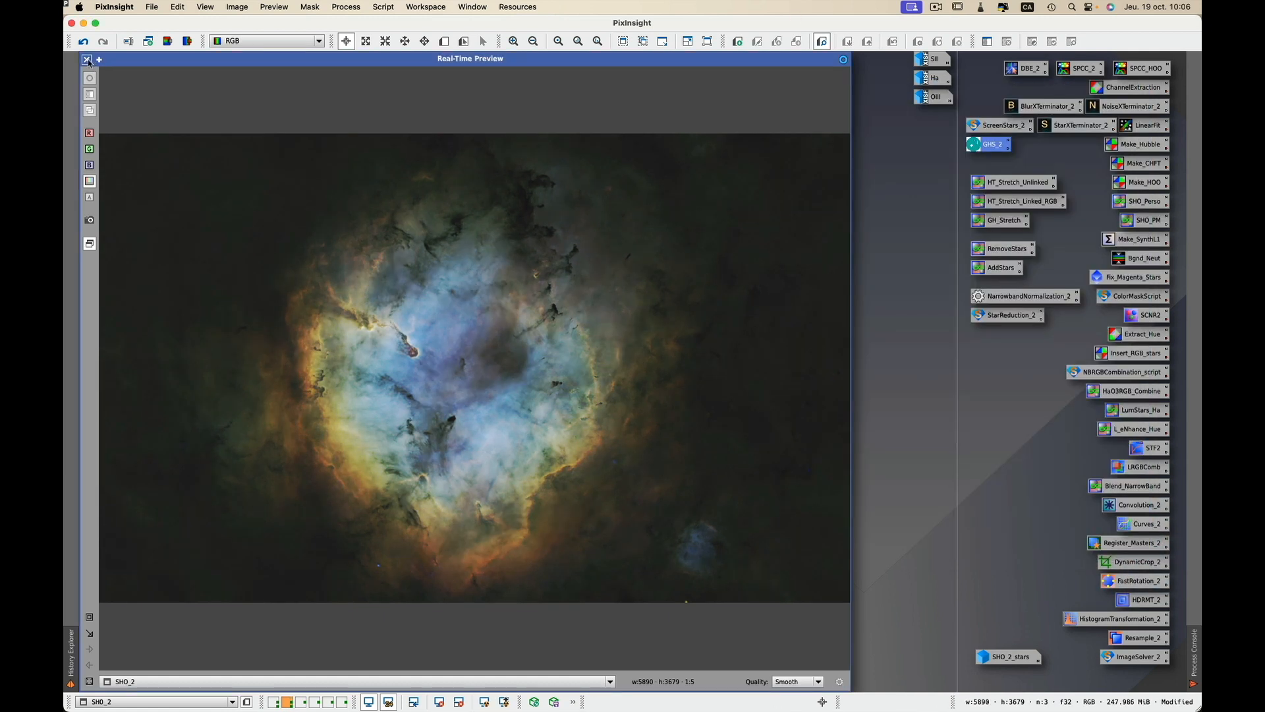
pyautogui.click(86, 59)
# Move the SHO_2 image to the first workspace and switch to that workspace.
pyautogui.rightClick(198, 60)
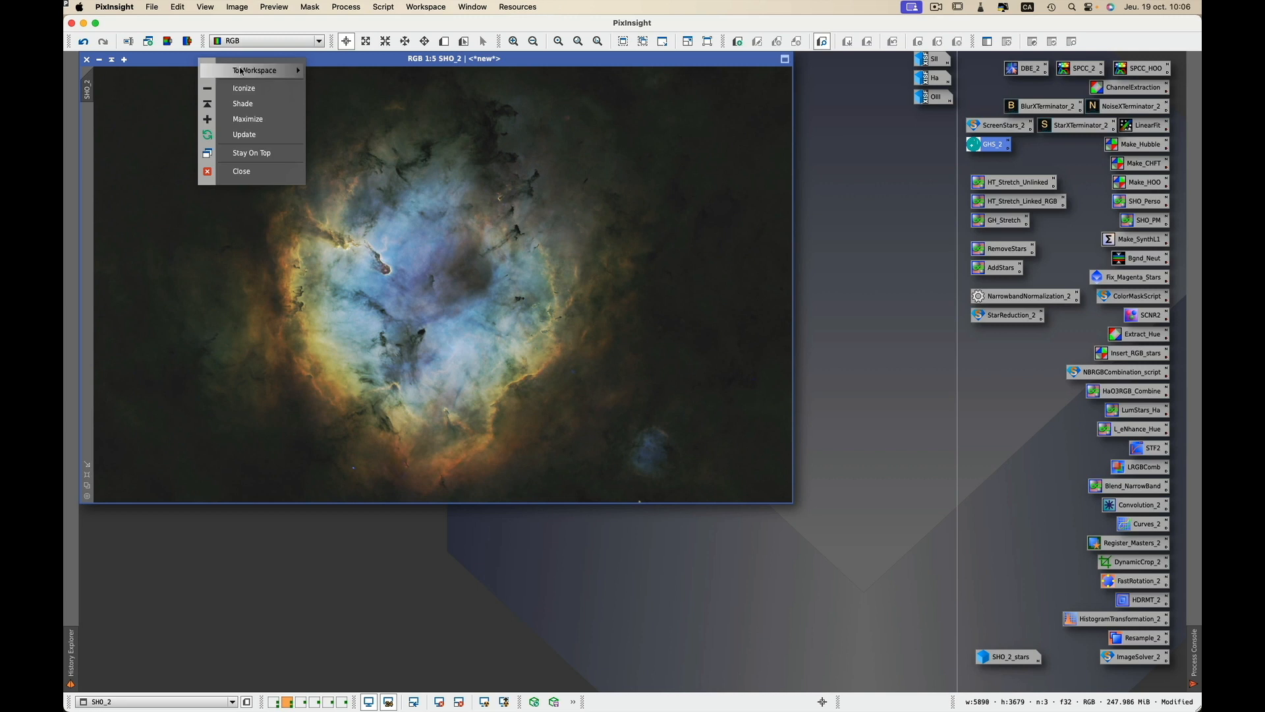
pyautogui.moveTo(257, 71)
pyautogui.click(356, 70)
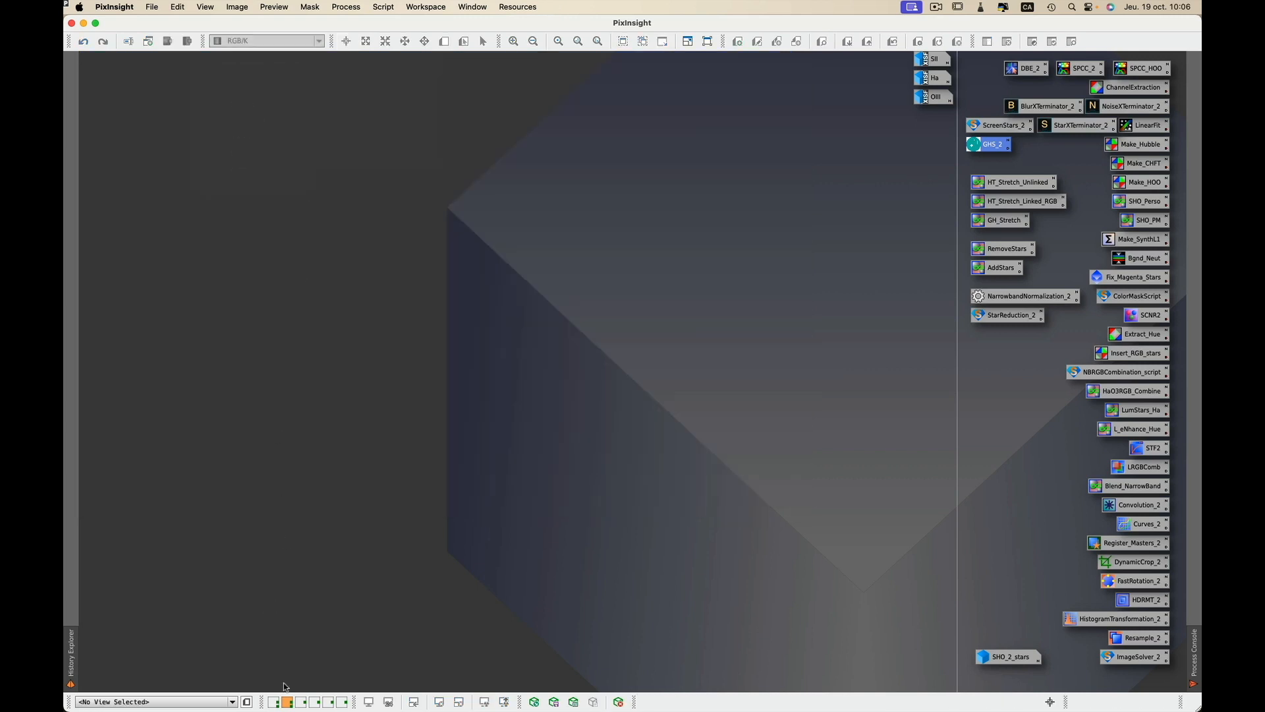
pyautogui.click(273, 701)
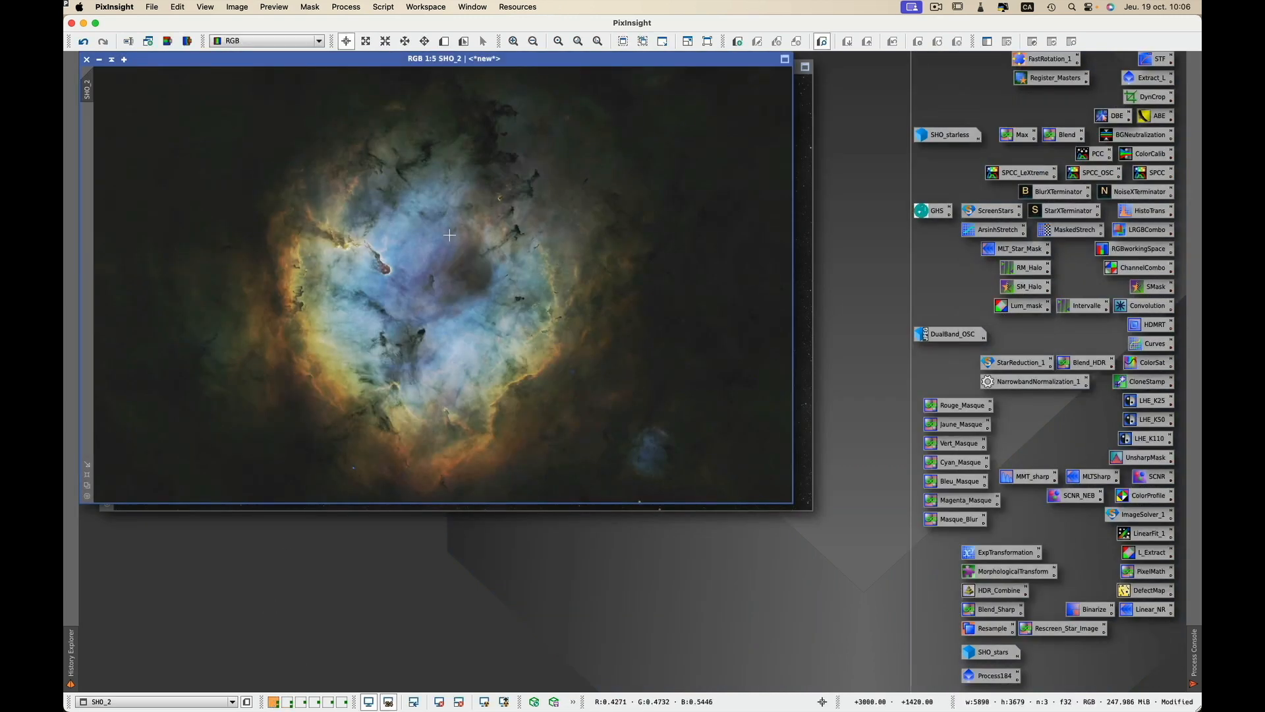
# Iconize the SHO image and reposition the SHO_2 window slightly lower in the workspace.
pyautogui.click(804, 132)
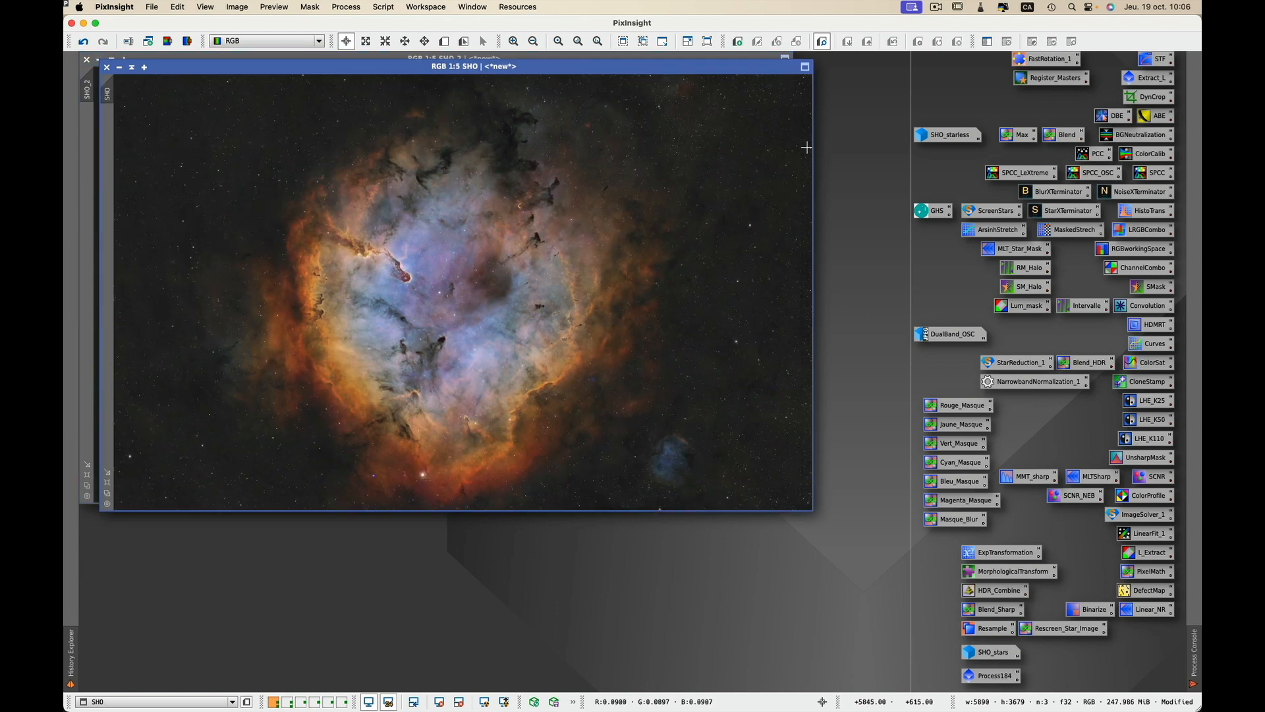
pyautogui.click(120, 67)
pyautogui.moveTo(280, 61); pyautogui.dragTo(289, 79)
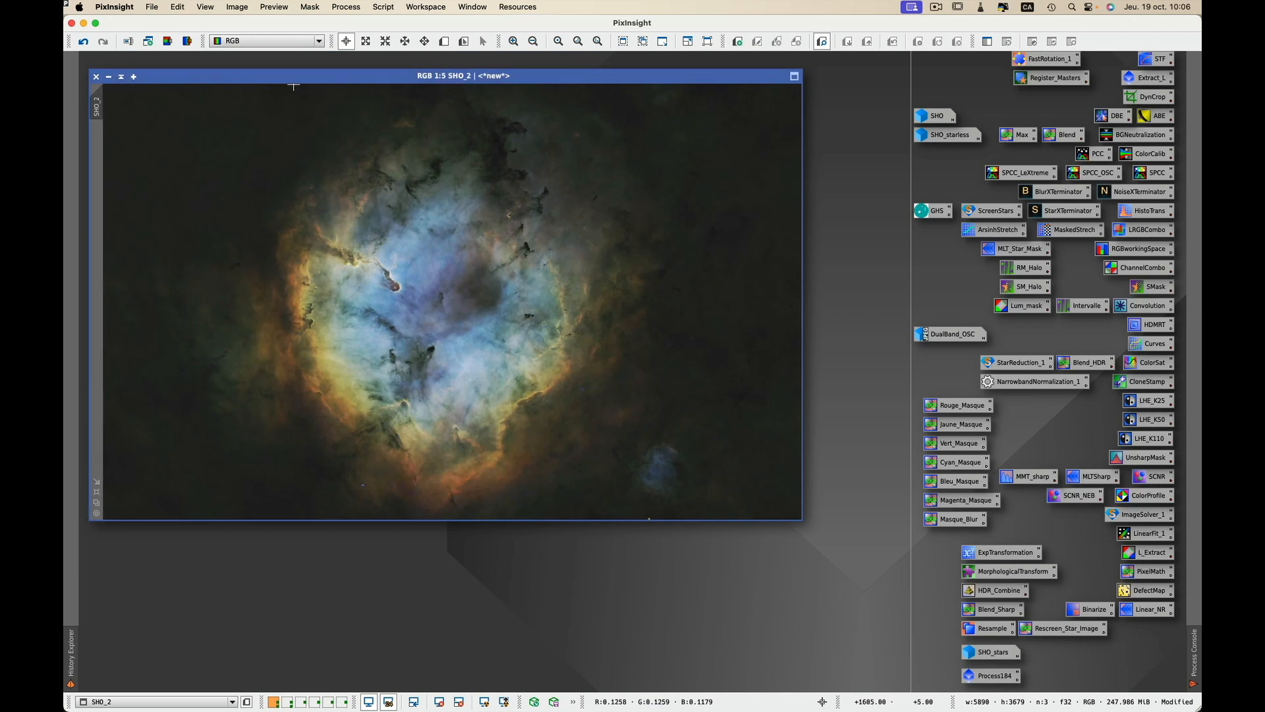
# Preview CurvesTransformation on SHO_2 and raise the saturation curve with a point at input 0.18684, output 0.25000.
pyautogui.doubleClick(1154, 345)
pyautogui.click(1129, 435)
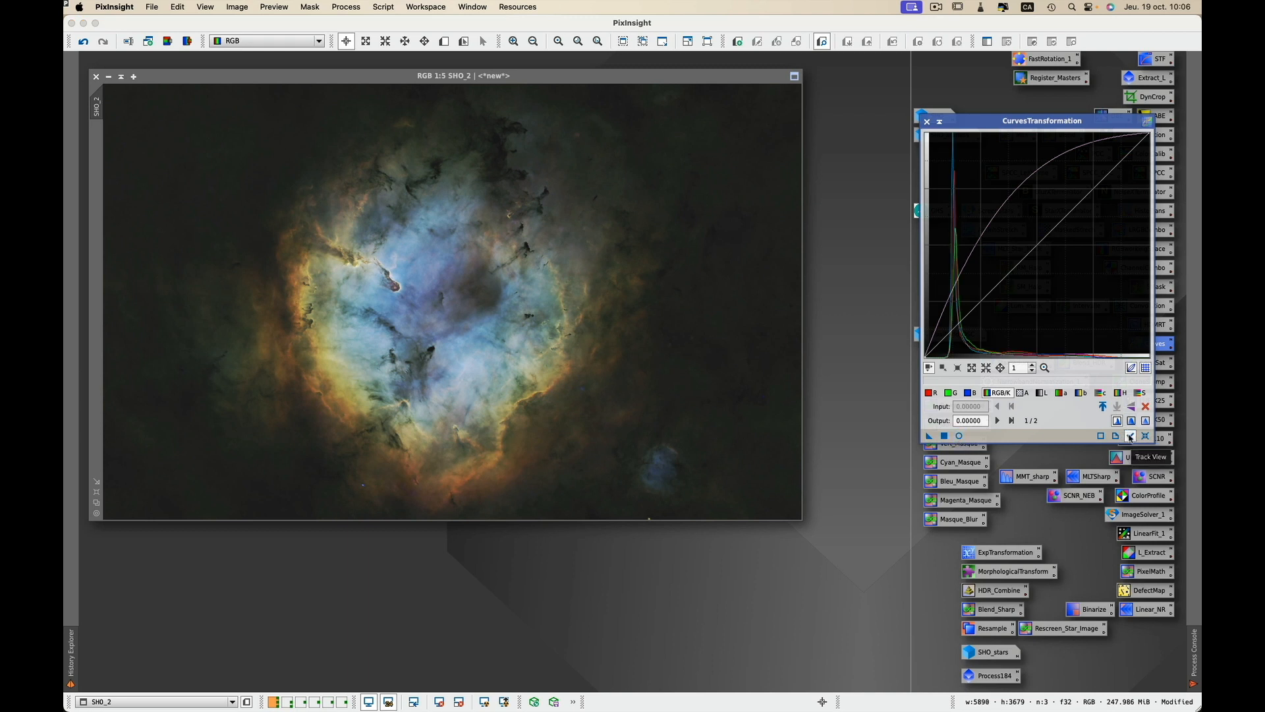
pyautogui.click(959, 435)
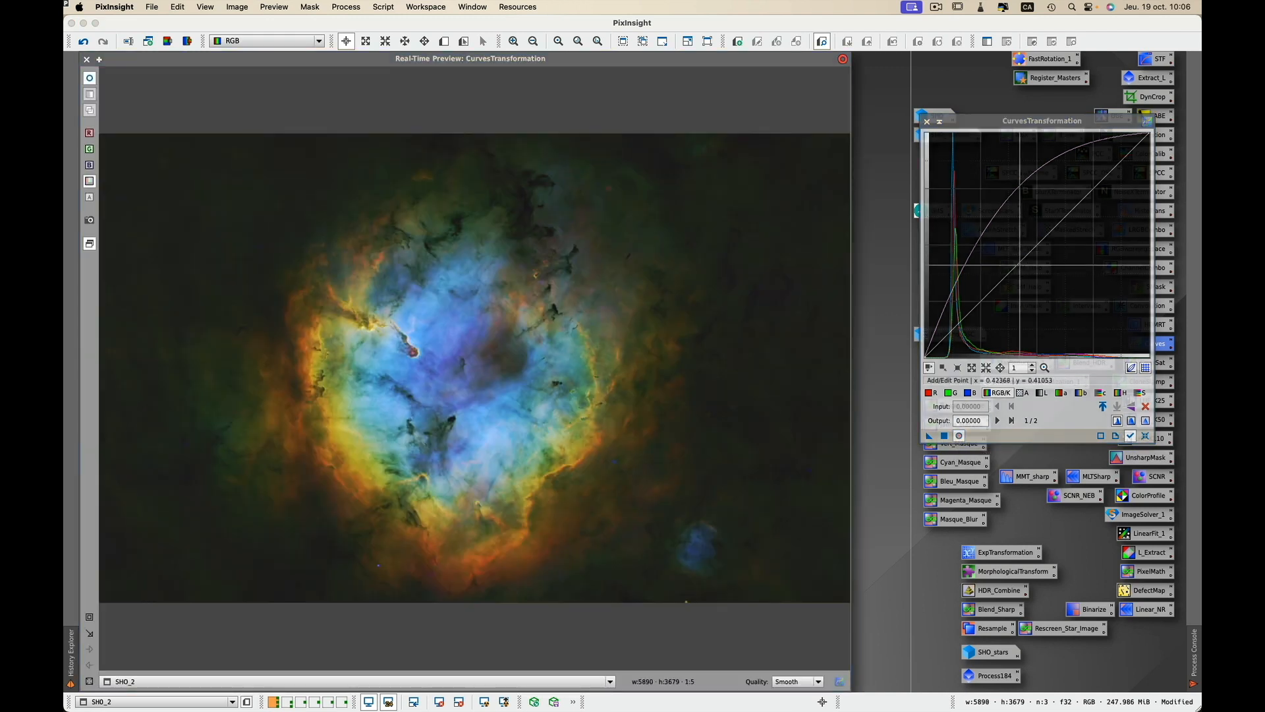
pyautogui.click(1140, 393)
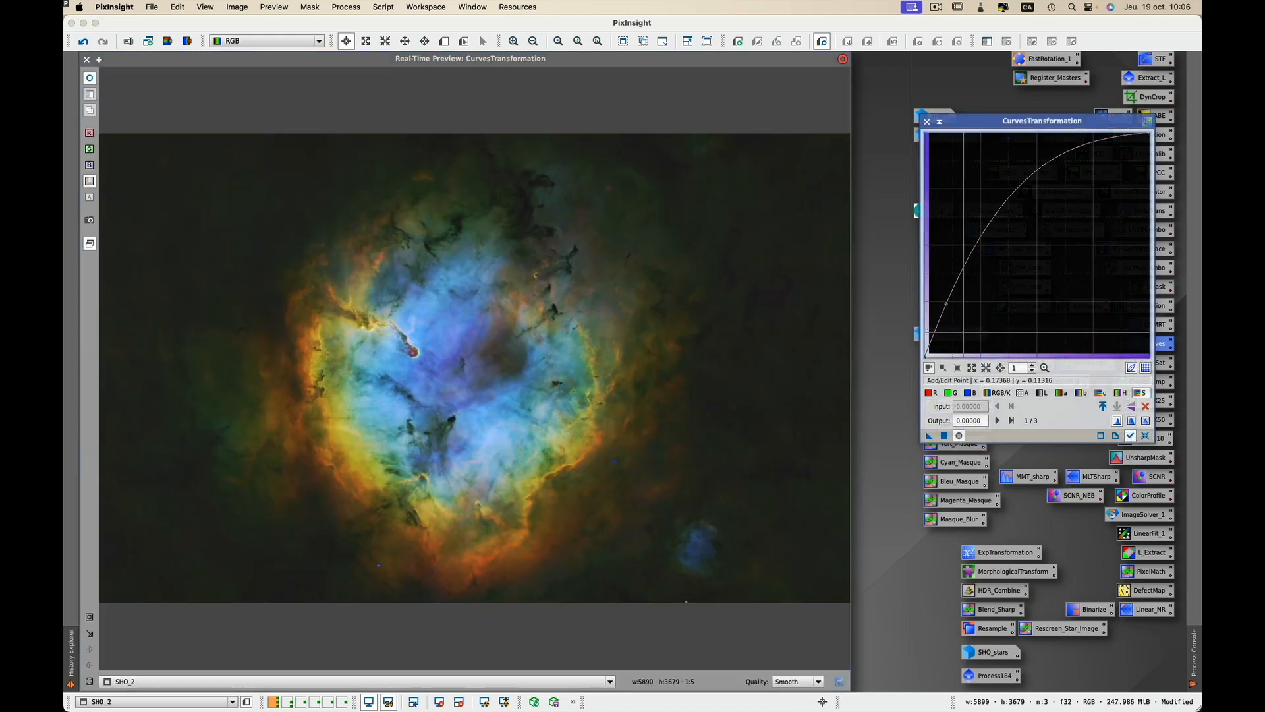
pyautogui.moveTo(946, 303); pyautogui.dragTo(967, 301)
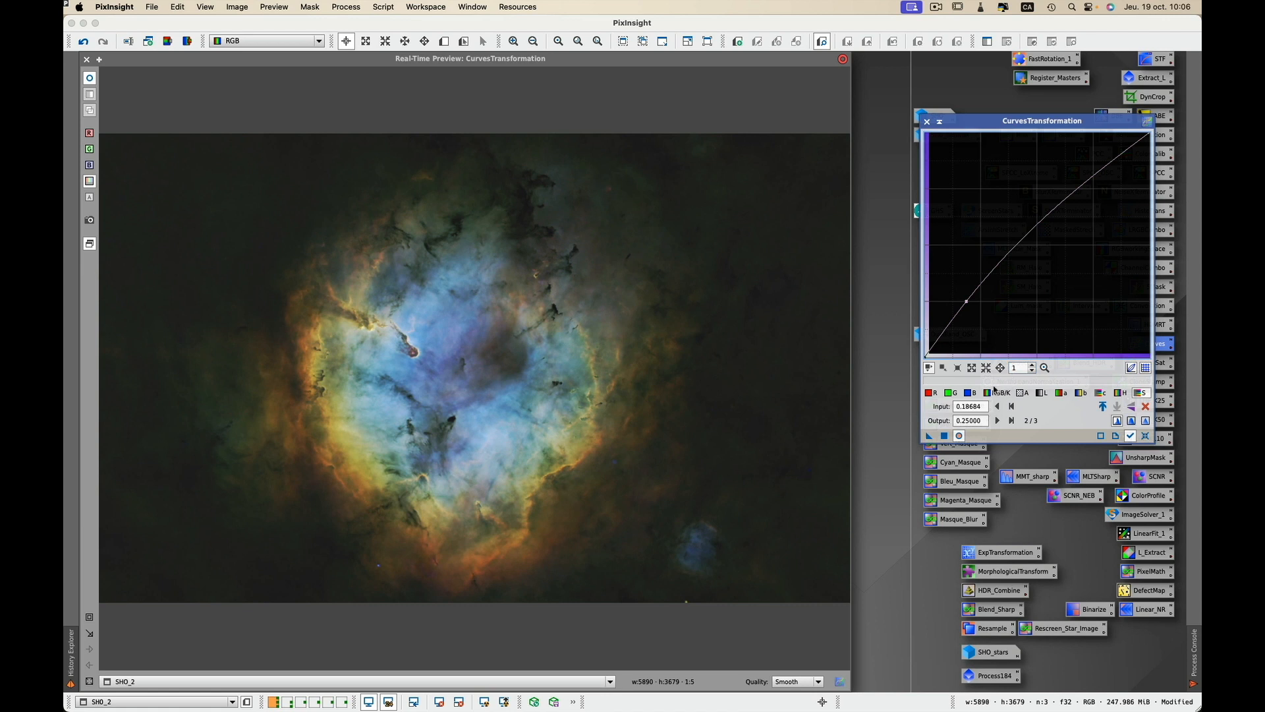
# Shape the RGB/K curve through 0.13684/0.13158, 0.49211/0.51842 and 0.75000/0.73947, apply the curves to SHO_2 and close CurvesTransformation.
pyautogui.click(996, 391)
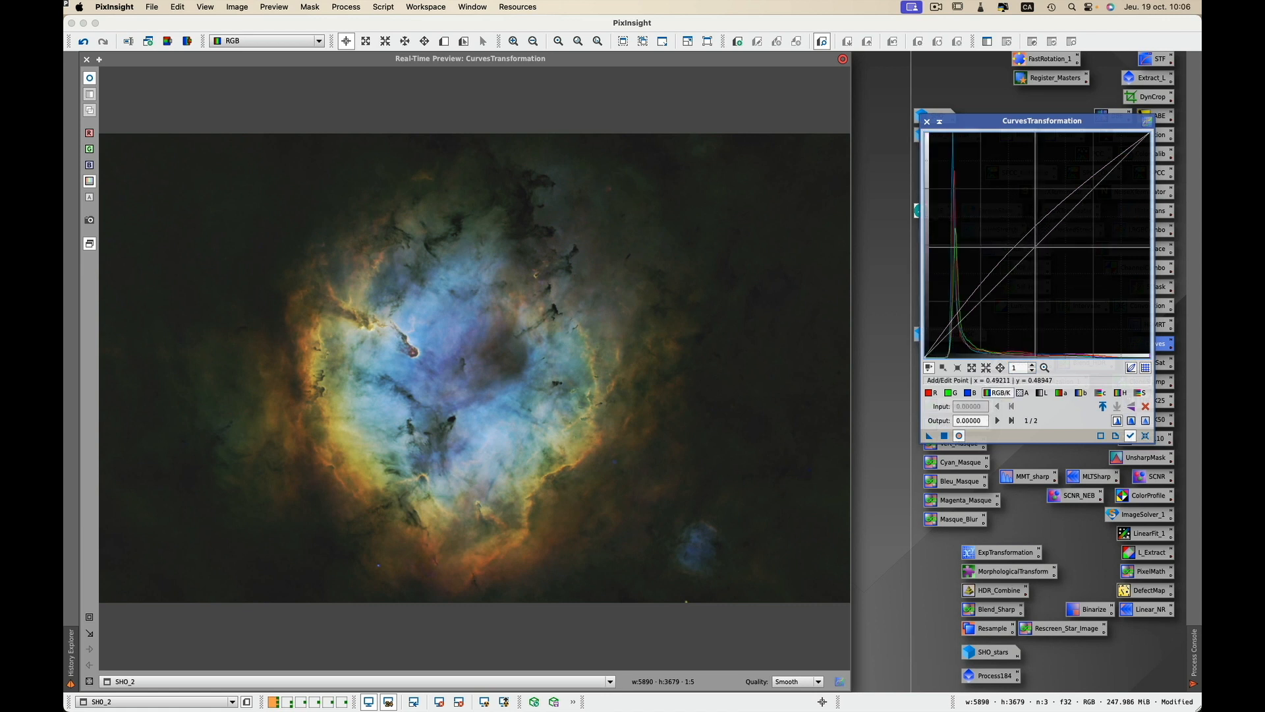
pyautogui.click(1039, 249)
pyautogui.moveTo(1039, 250); pyautogui.dragTo(1035, 240)
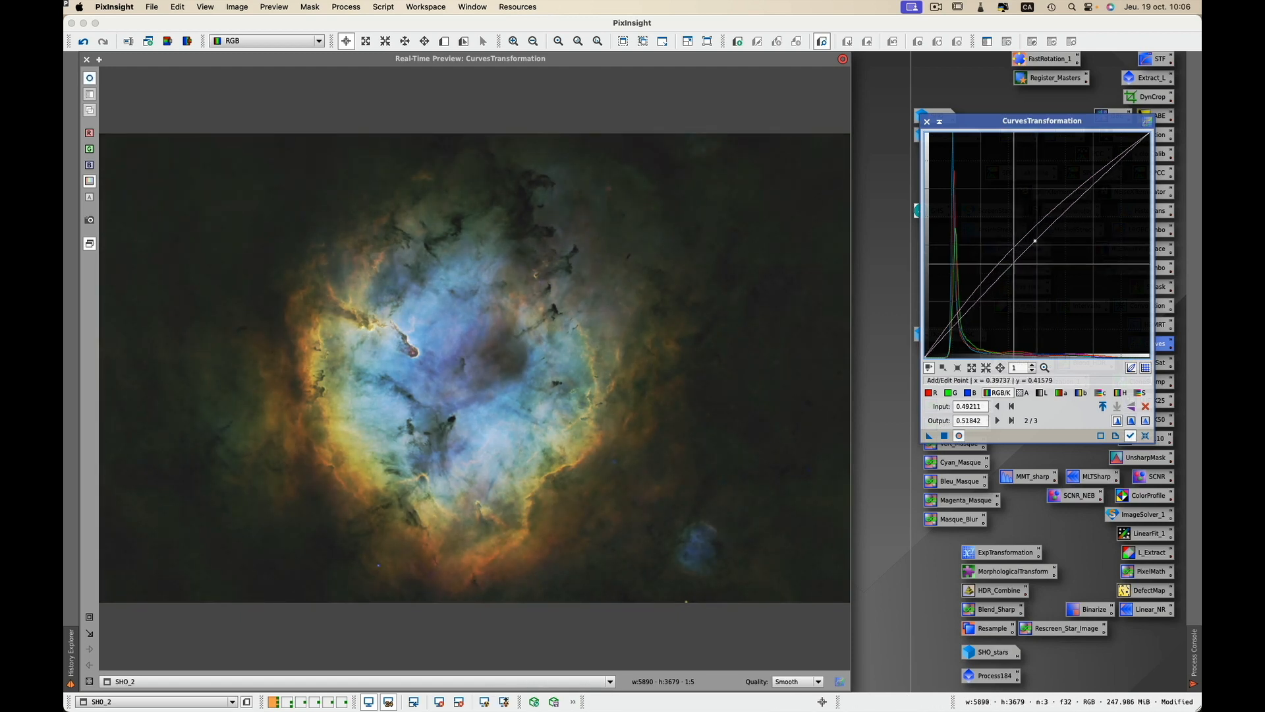
pyautogui.click(958, 334)
pyautogui.moveTo(958, 333); pyautogui.dragTo(956, 329)
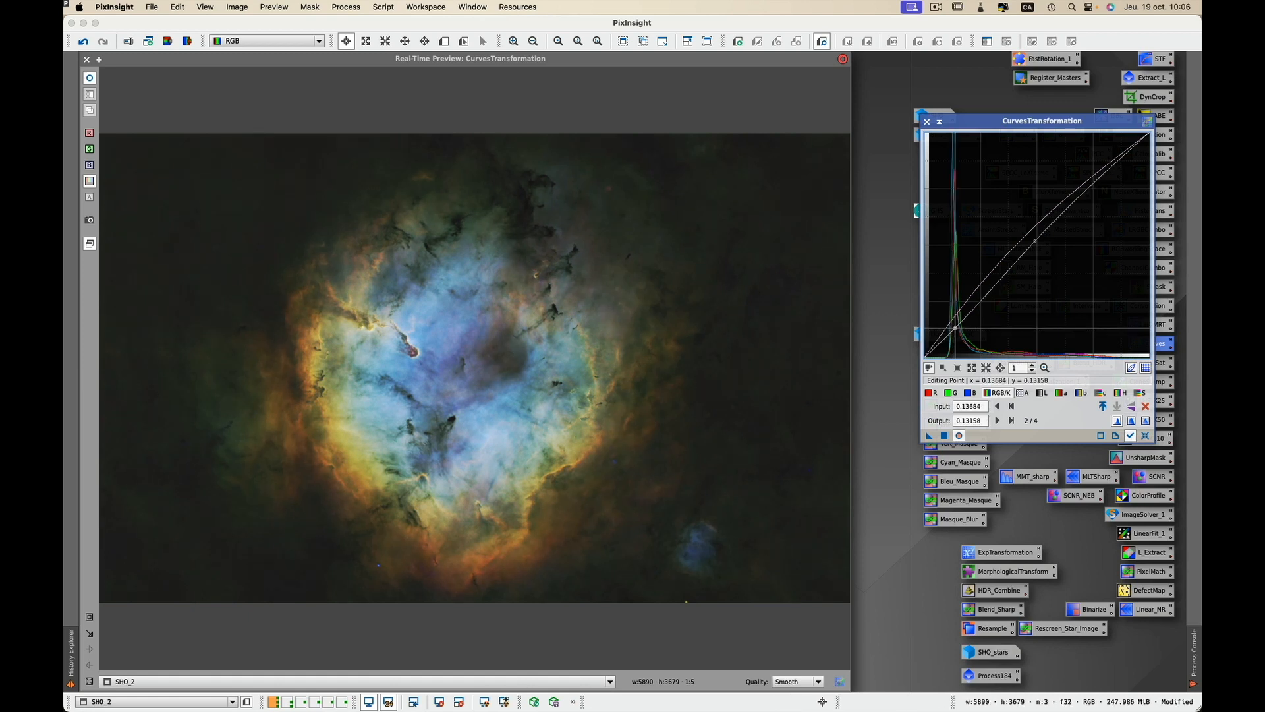
pyautogui.moveTo(1092, 185); pyautogui.dragTo(1093, 191)
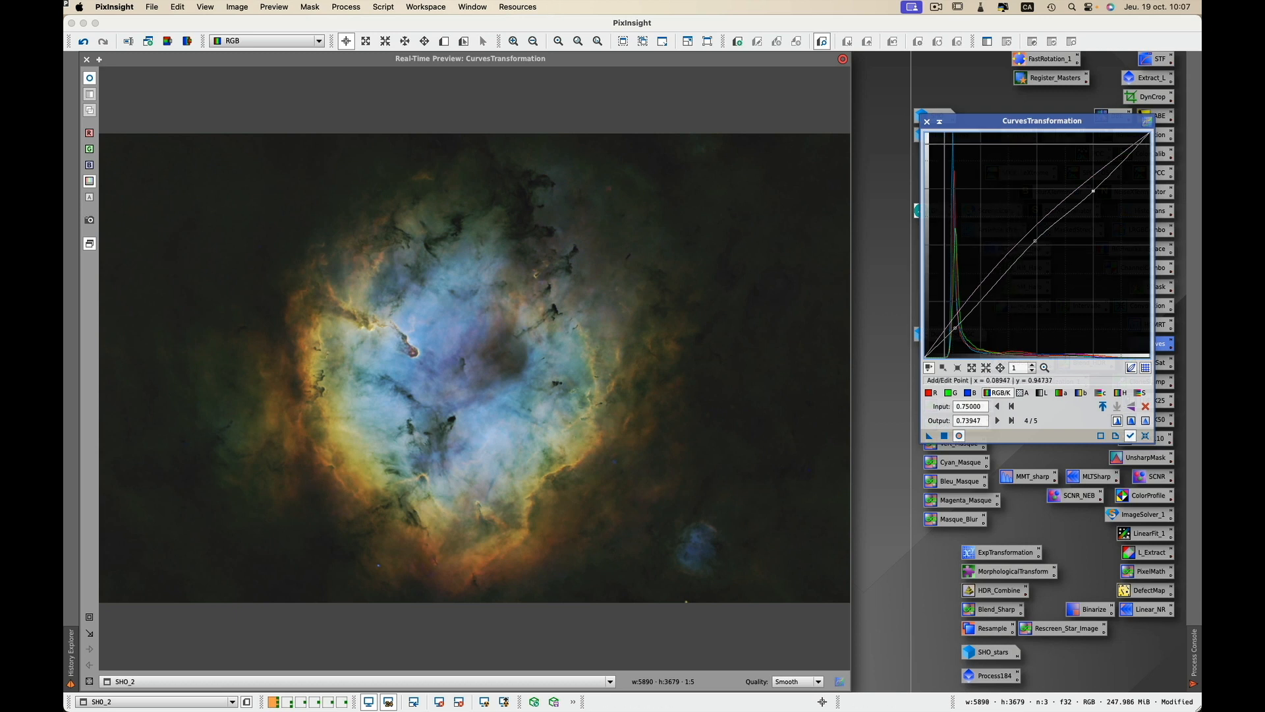
pyautogui.click(944, 435)
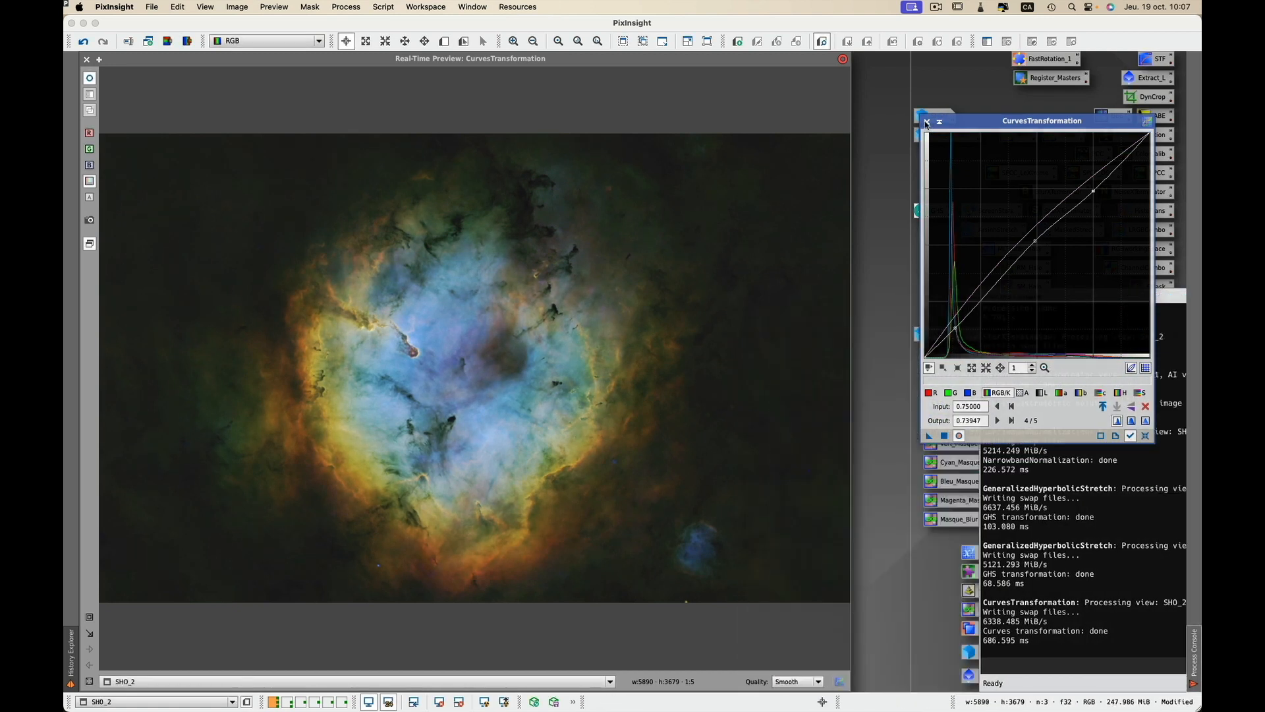
pyautogui.click(926, 123)
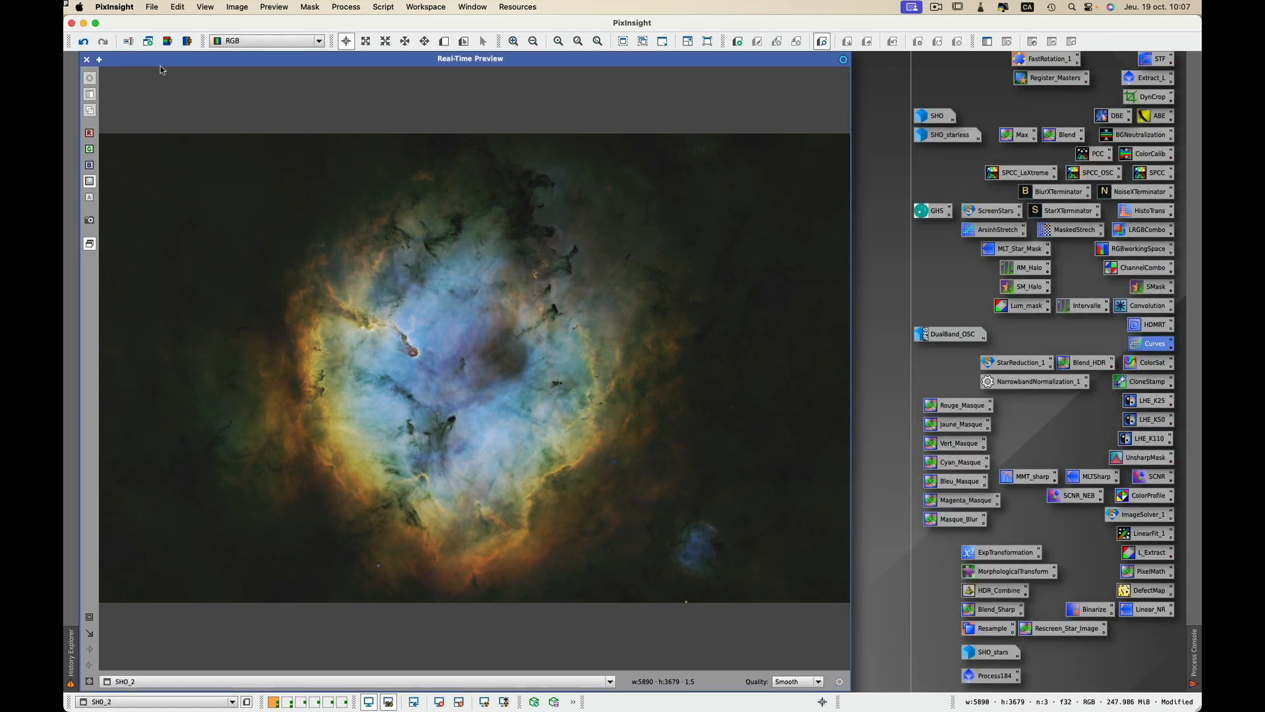
# Preview LocalHistogramEqualization on SHO_2 with the kernel radius 25 preset and try a stronger Amount of 0.550.
pyautogui.doubleClick(1150, 402)
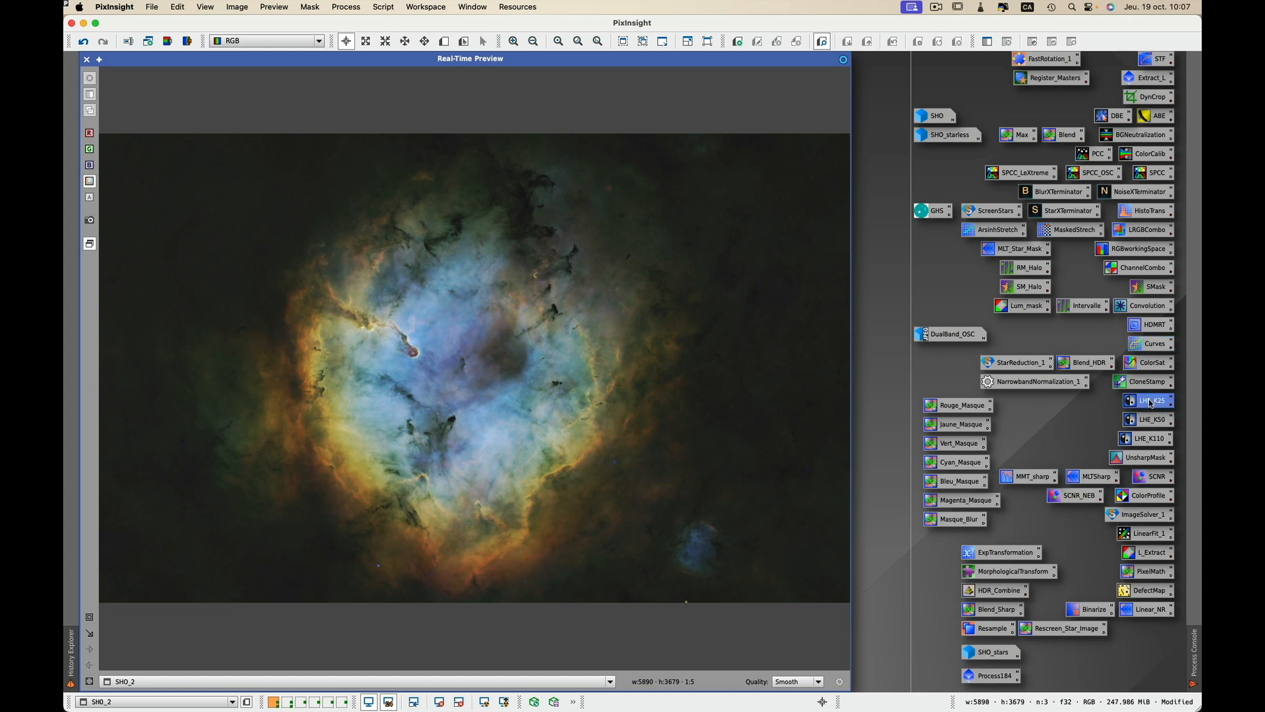
pyautogui.click(932, 213)
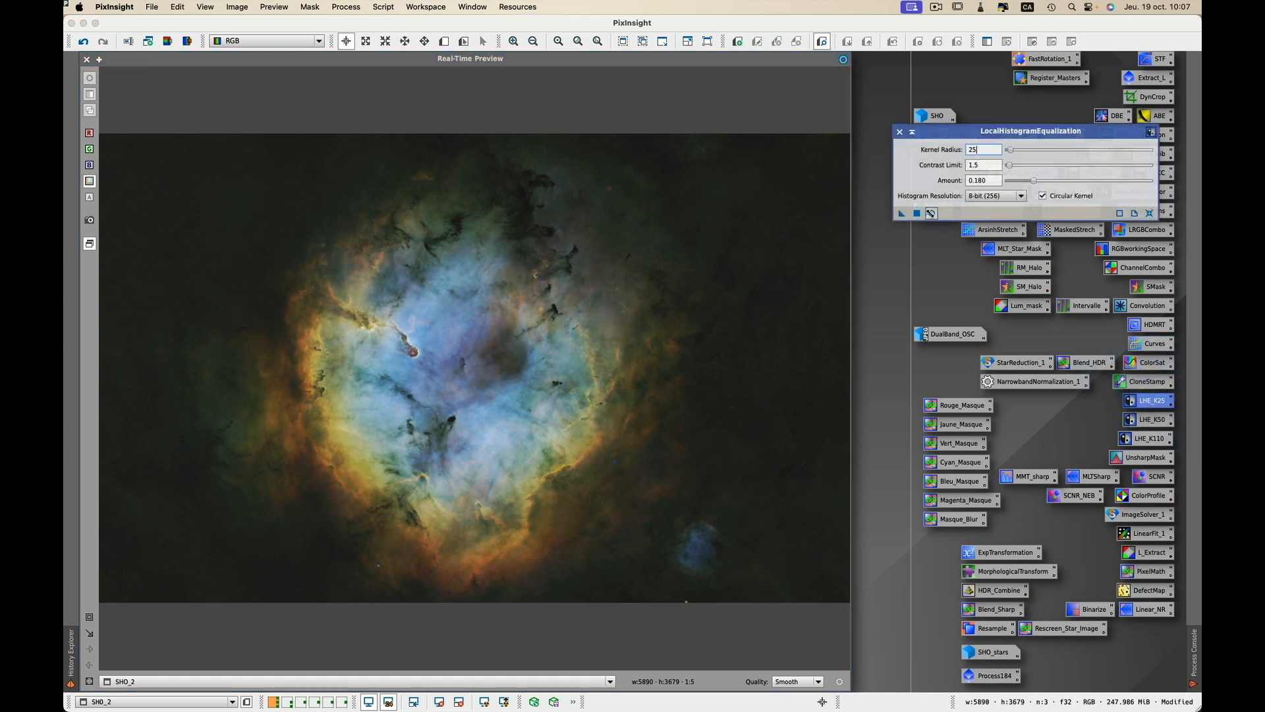
pyautogui.click(940, 131)
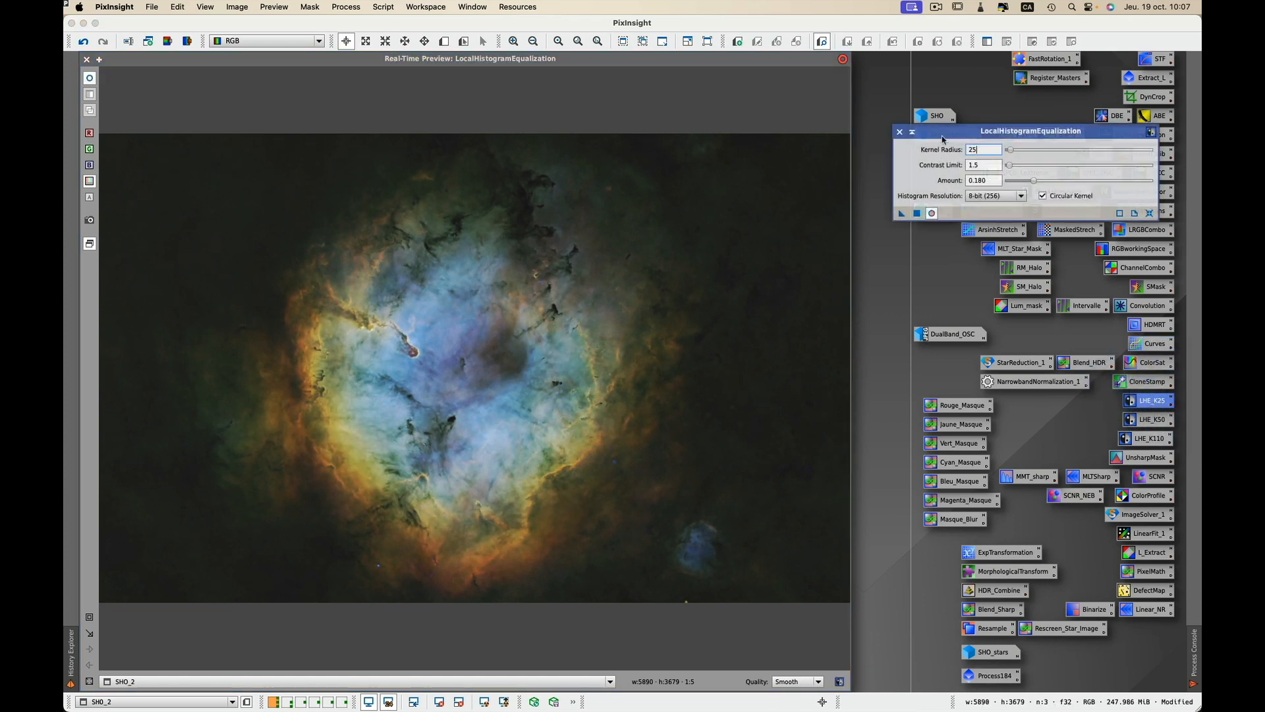
pyautogui.moveTo(1033, 182); pyautogui.dragTo(1086, 200)
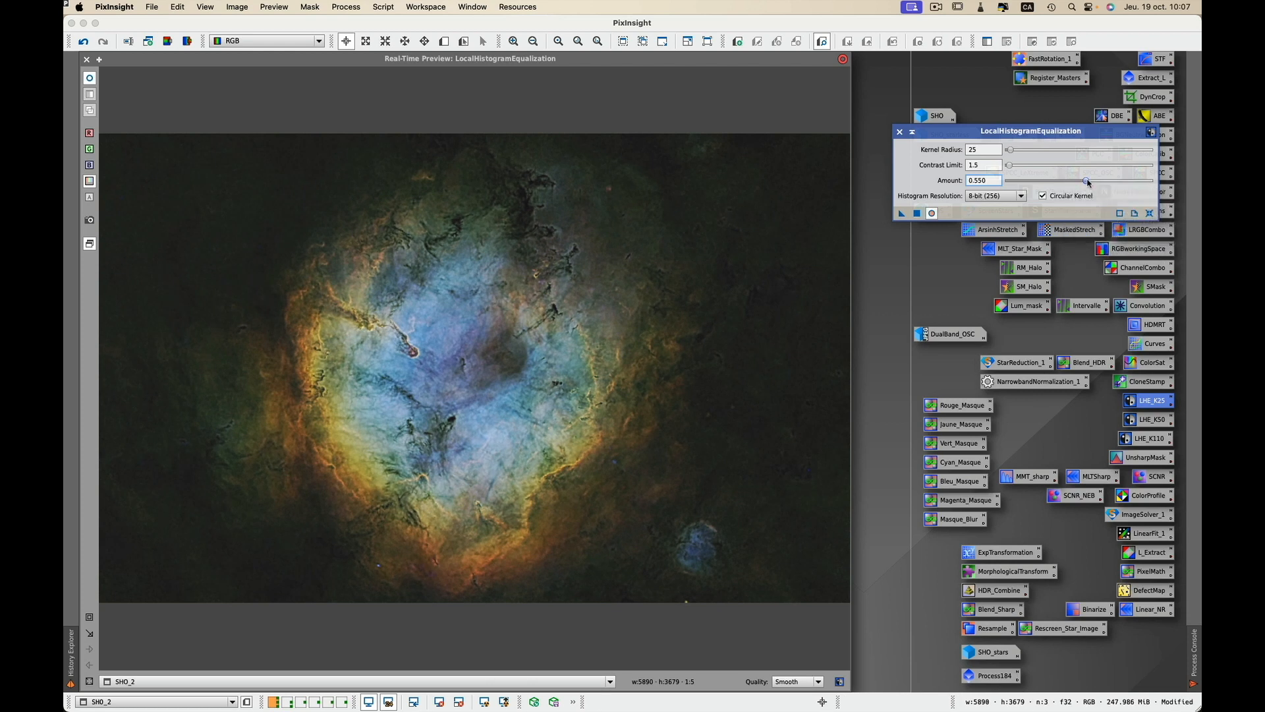
pyautogui.click(1088, 183)
pyautogui.moveTo(1088, 182); pyautogui.dragTo(1072, 183)
# Lower the Amount to about 0.08 and apply the radius 25 local histogram equalization to SHO_2.
pyautogui.moveTo(1063, 182); pyautogui.dragTo(1020, 183)
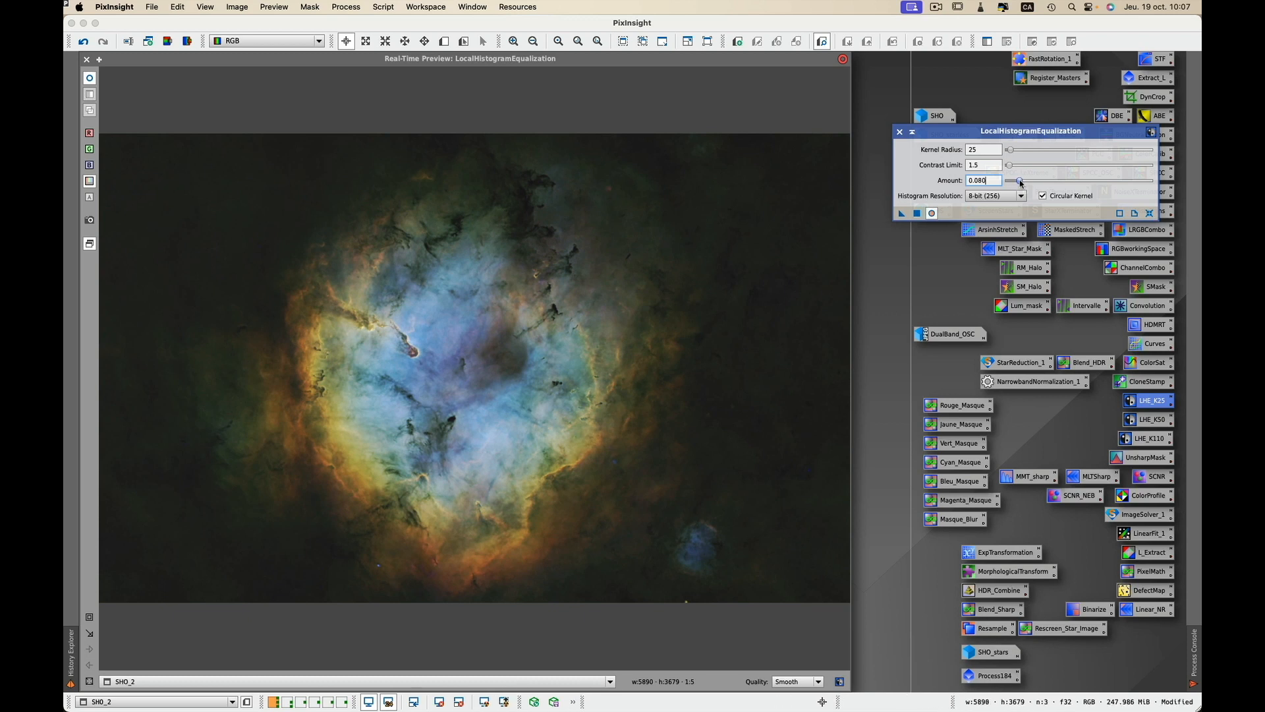
pyautogui.moveTo(1021, 184); pyautogui.dragTo(1023, 185)
pyautogui.moveTo(1024, 184); pyautogui.dragTo(1012, 185)
pyautogui.moveTo(1016, 181); pyautogui.dragTo(1021, 182)
pyautogui.click(916, 214)
# Load the kernel radius 110 preset, compare weak and strong amounts, set Amount to 0.300, apply it to SHO_2 and close LocalHistogramEqualization.
pyautogui.doubleClick(1147, 443)
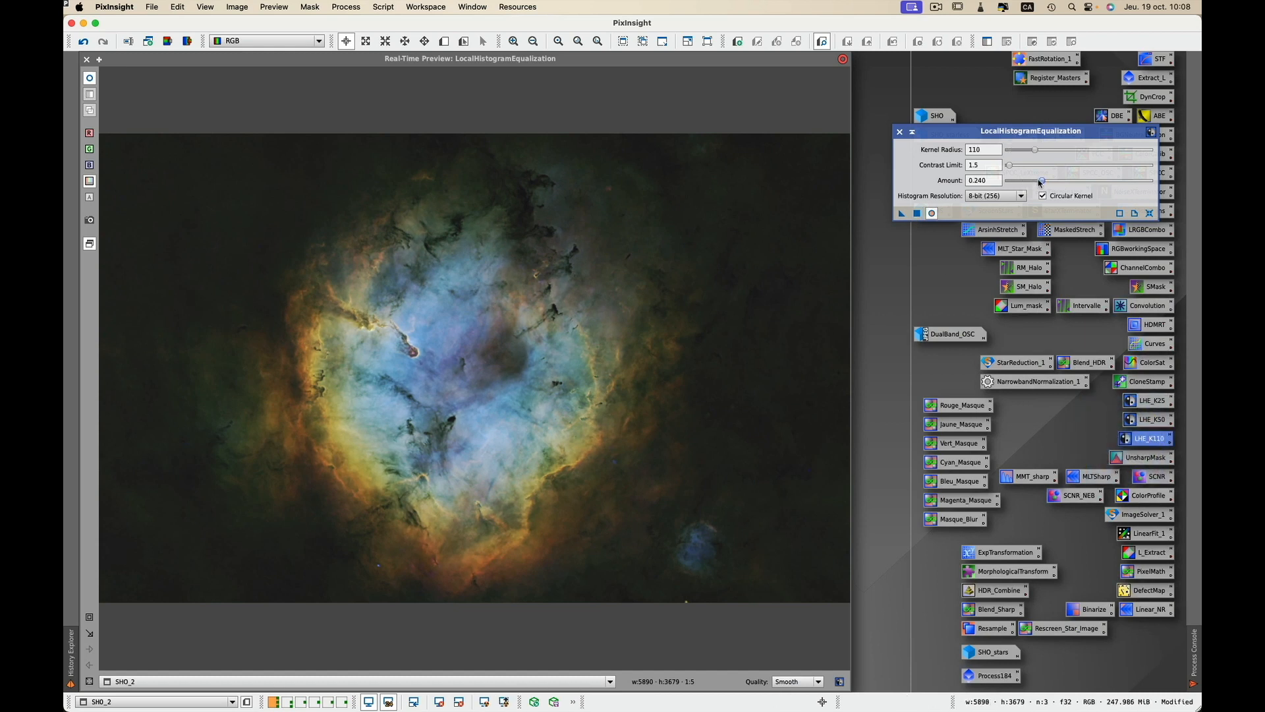
pyautogui.moveTo(1042, 181); pyautogui.dragTo(997, 188)
pyautogui.moveTo(1006, 189); pyautogui.dragTo(1120, 193)
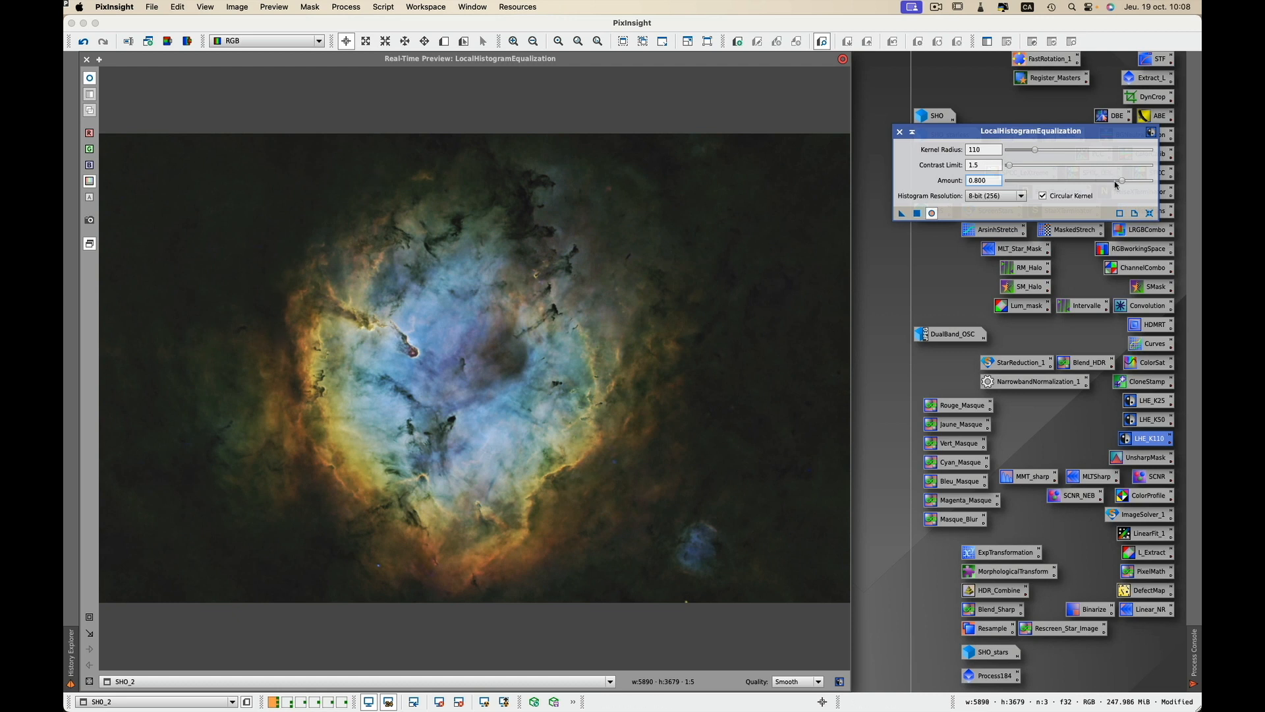
pyautogui.moveTo(1122, 181); pyautogui.dragTo(1052, 185)
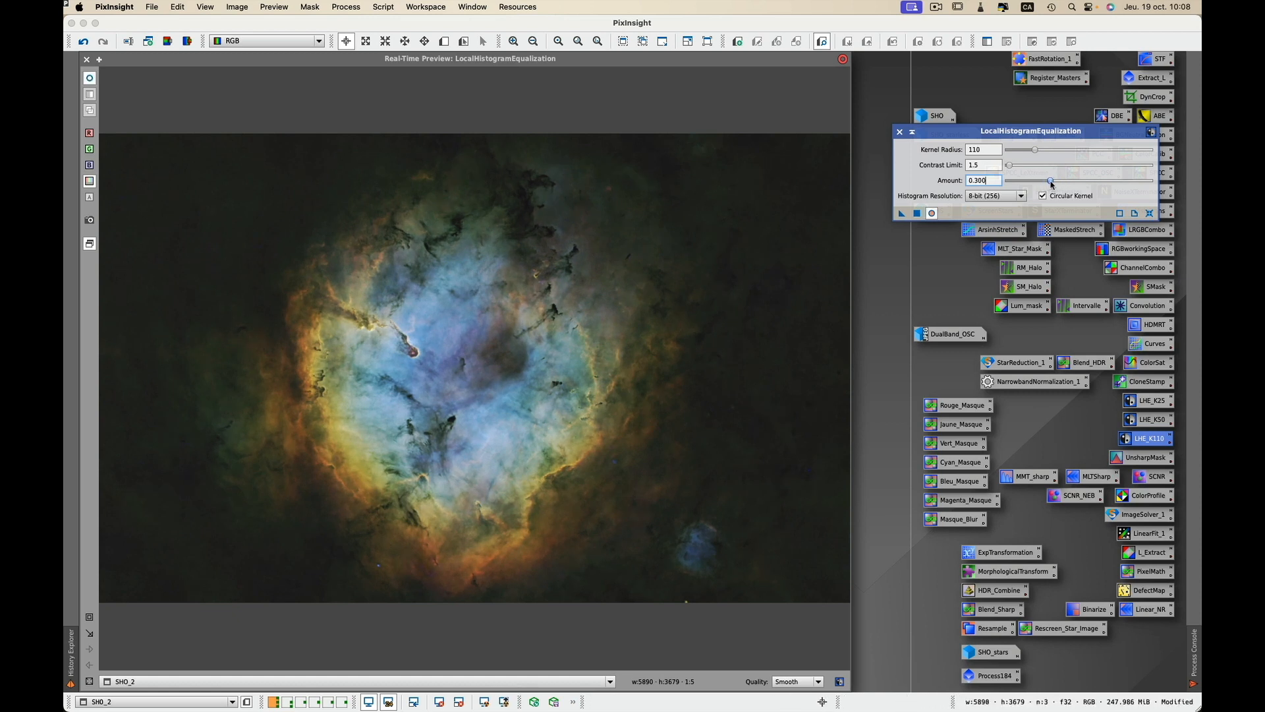
pyautogui.click(918, 214)
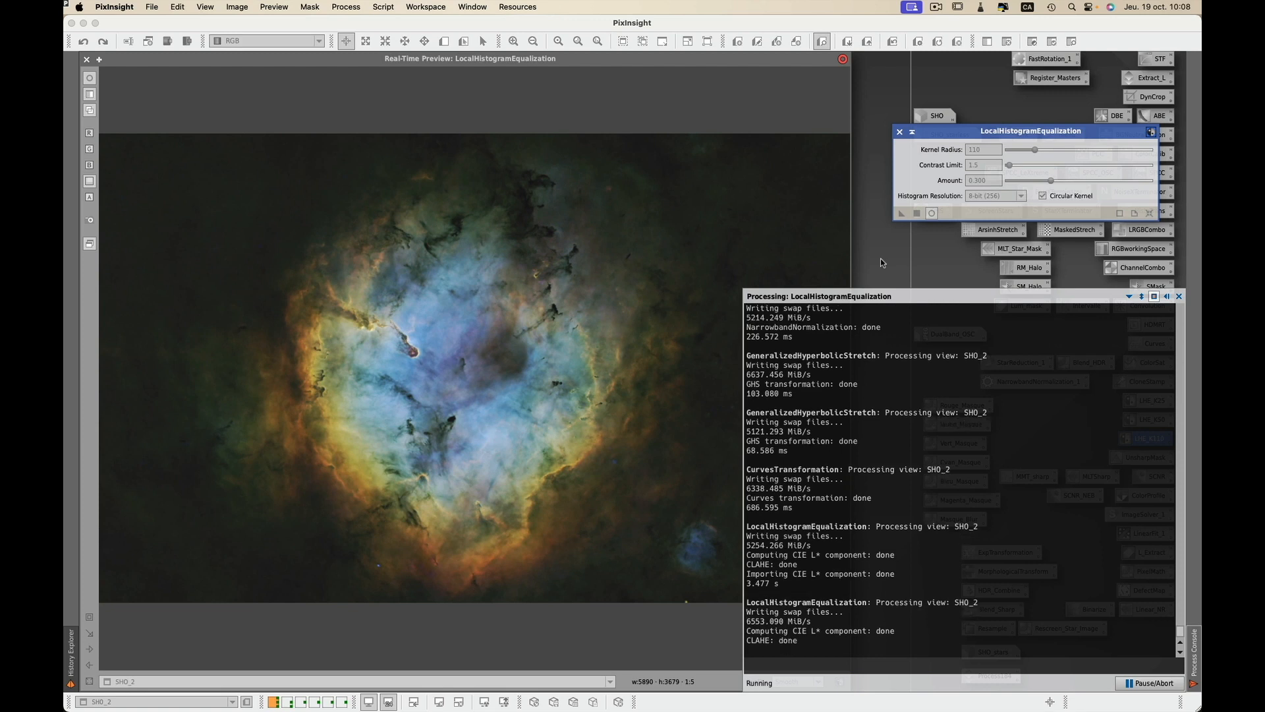
pyautogui.click(899, 132)
# Preview UnsharpMask on SHO_2 with its preset settings and frame the dark trunk with the bright-rimmed globule at 1:1.
pyautogui.doubleClick(1148, 461)
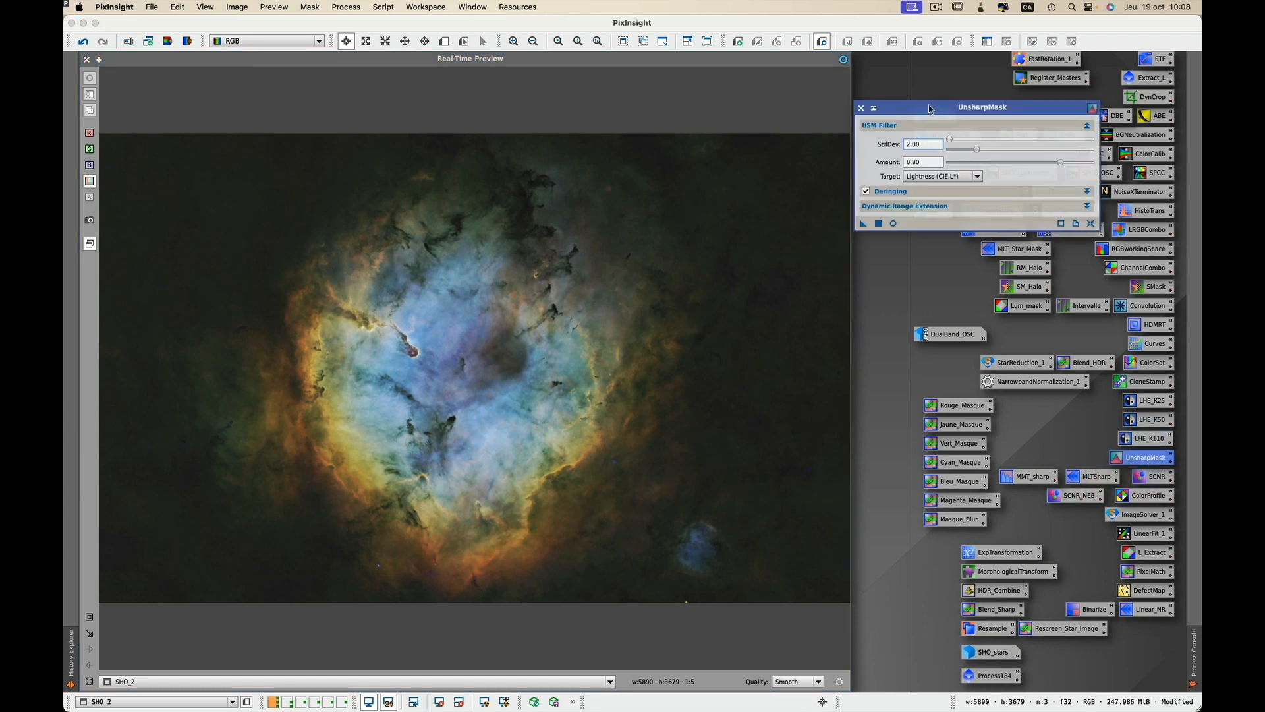
pyautogui.moveTo(929, 108); pyautogui.dragTo(930, 125)
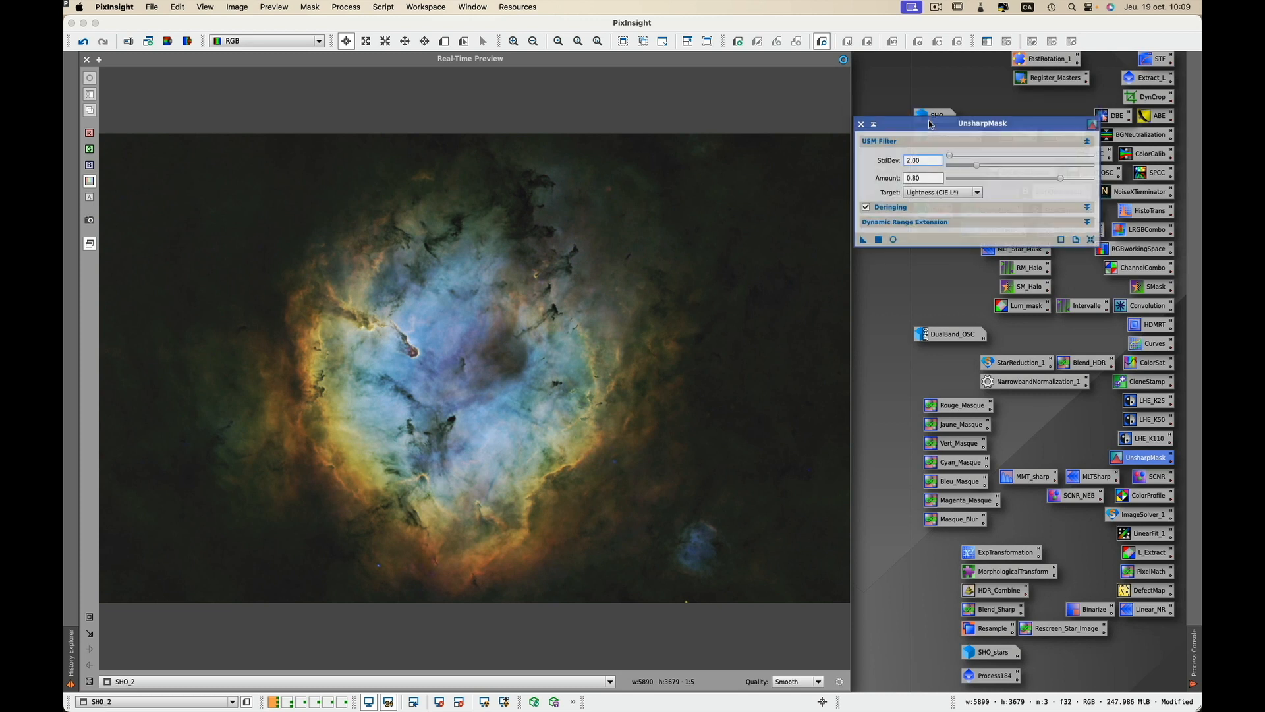
pyautogui.click(893, 240)
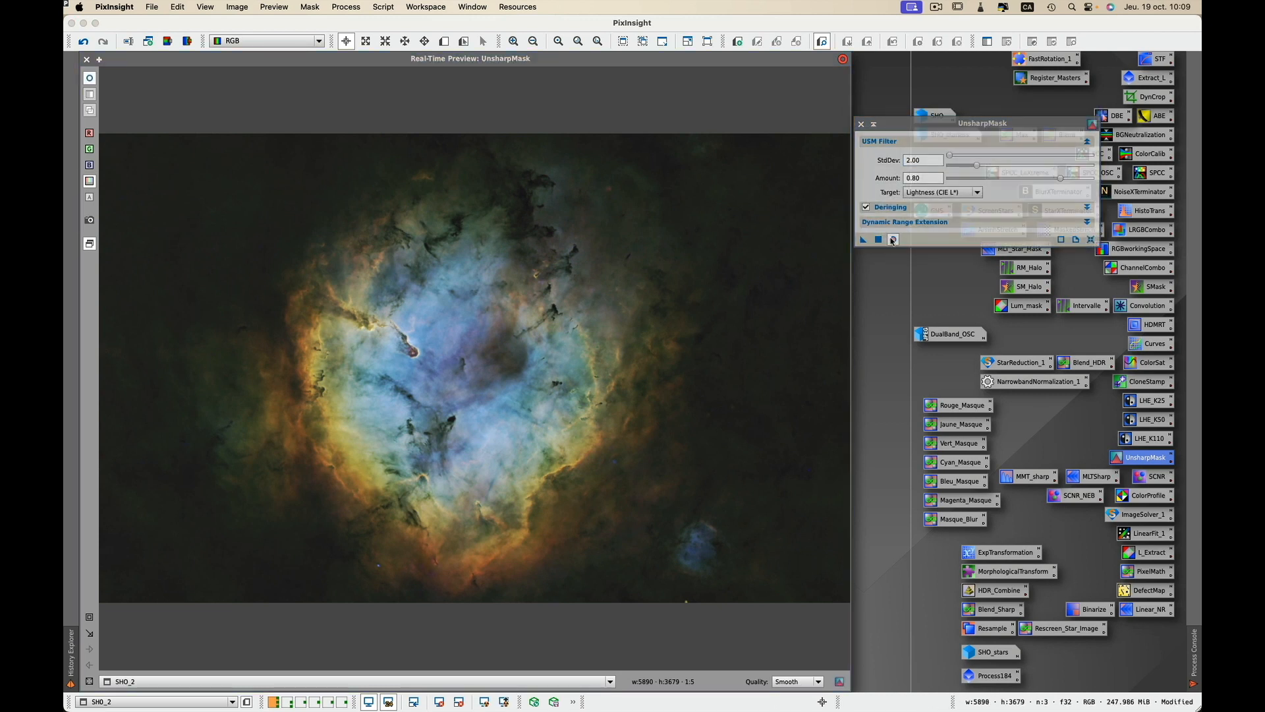
pyautogui.click(896, 122)
pyautogui.click(88, 617)
pyautogui.moveTo(301, 265); pyautogui.dragTo(448, 394)
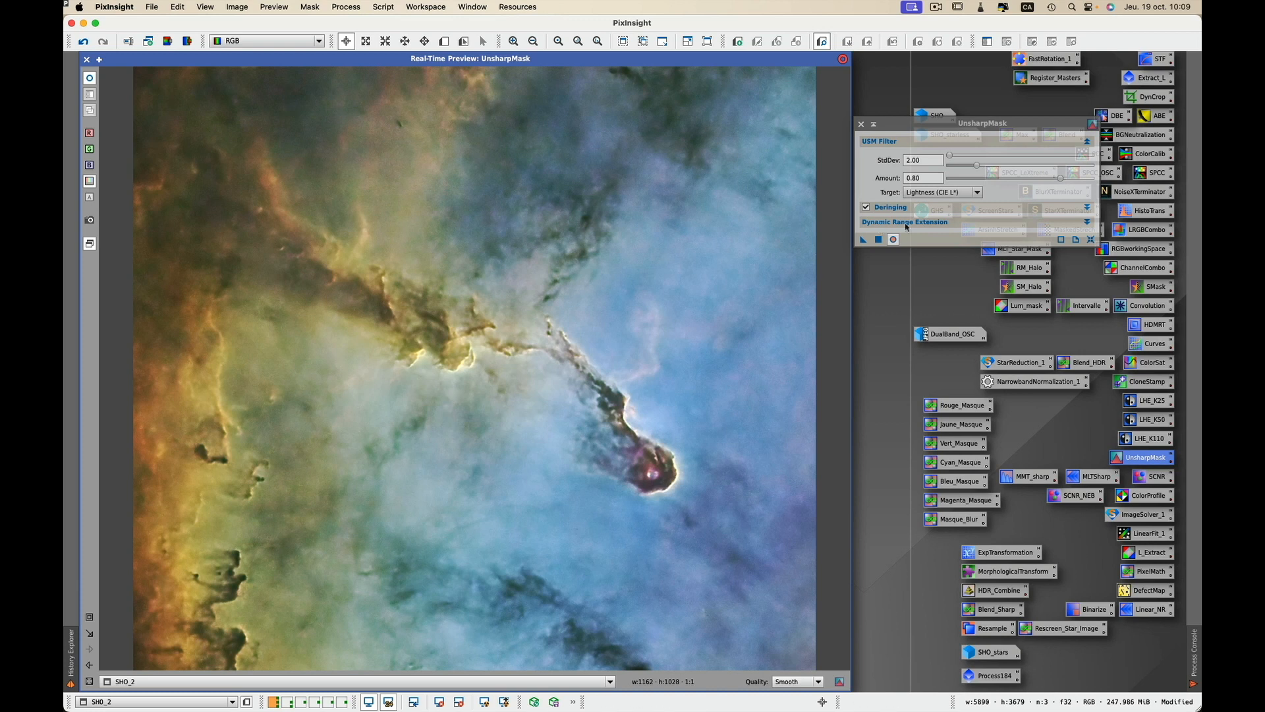
# Set the UnsharpMask StdDev to 1.10, apply it to SHO_2, and close UnsharpMask and its real-time preview.
pyautogui.moveTo(977, 165)
pyautogui.mouseDown()
pyautogui.moveTo(949, 170)
pyautogui.moveTo(963, 173)
pyautogui.mouseUp()
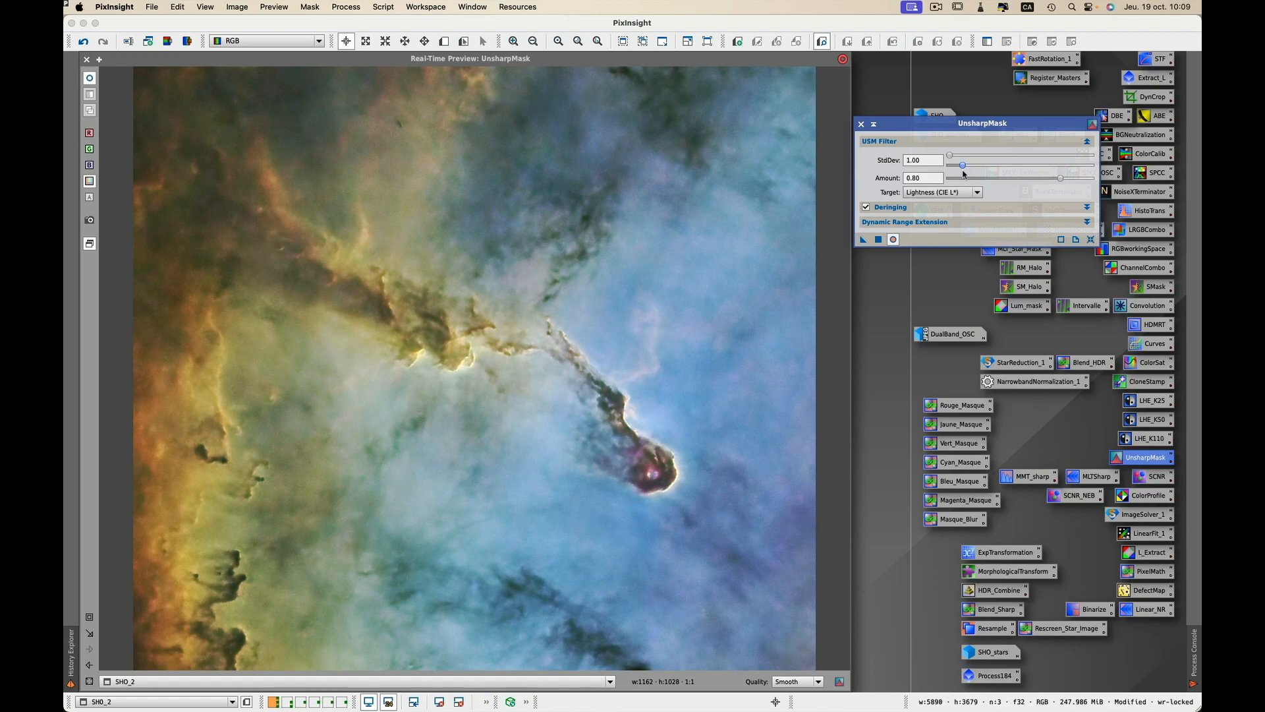
pyautogui.click(879, 239)
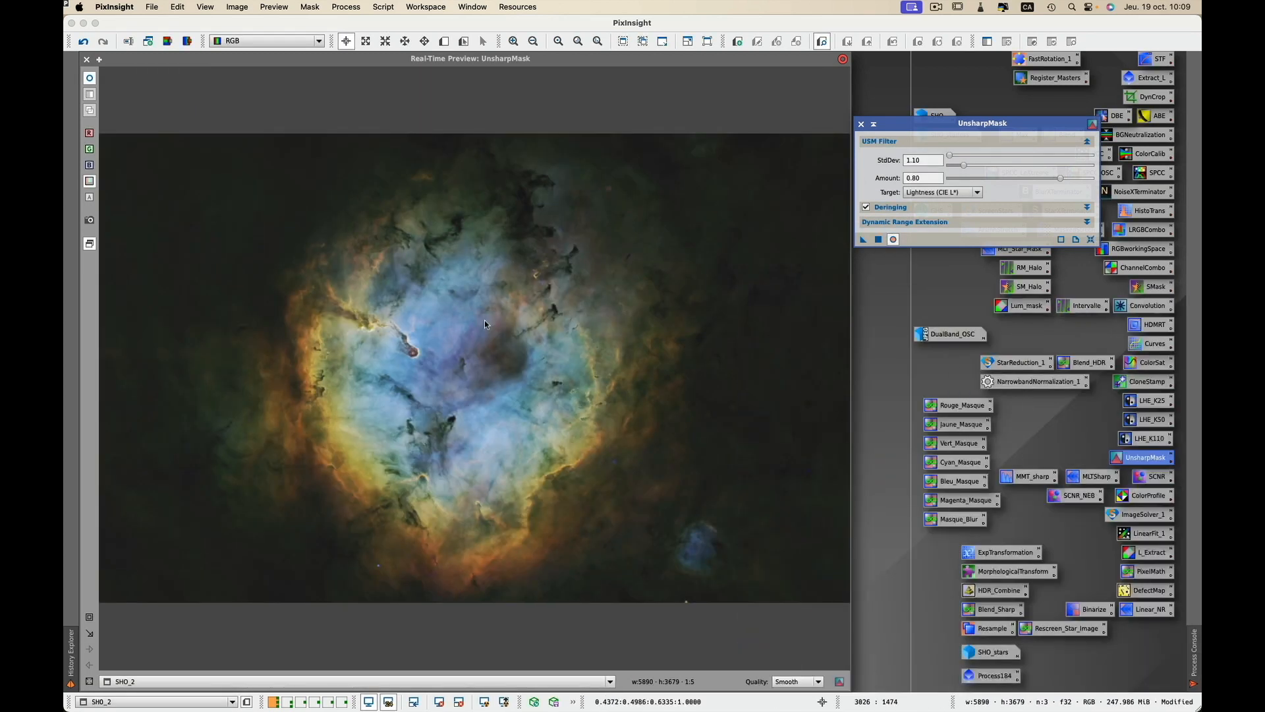
pyautogui.click(861, 125)
pyautogui.click(87, 59)
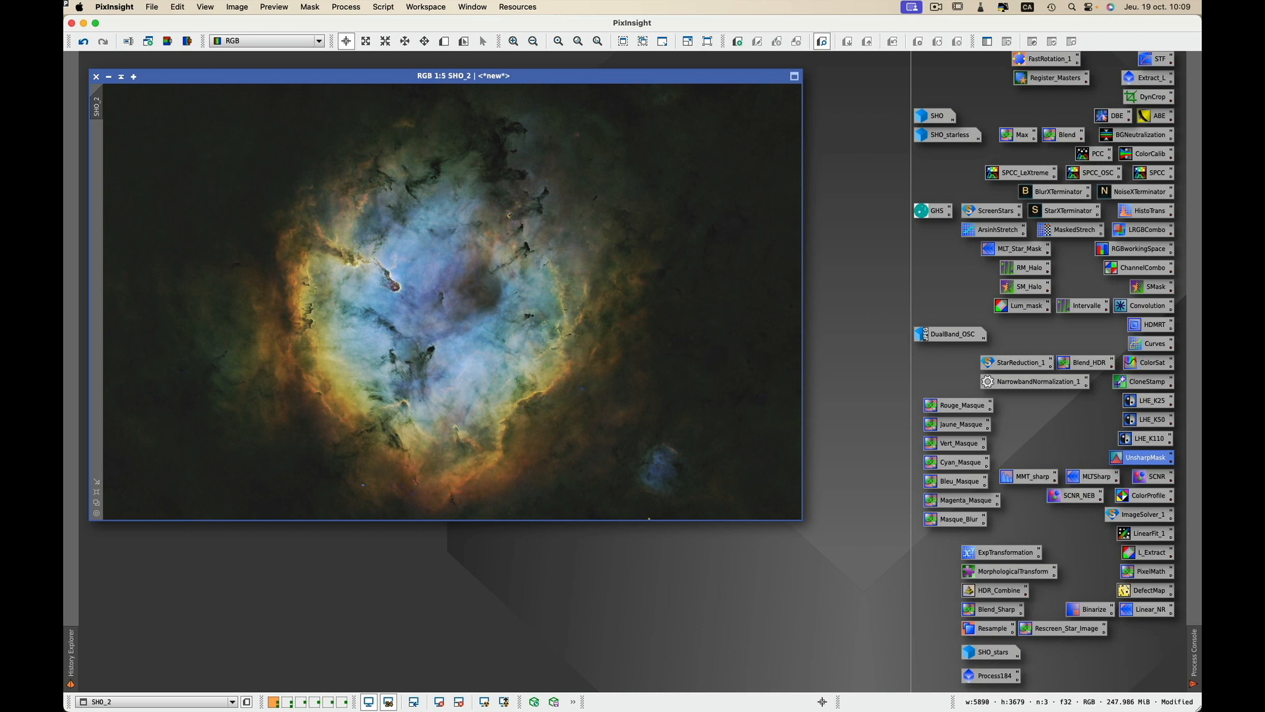
# Move the SHO_2 image window slightly aside and restore the minimized SHO image with stars.
pyautogui.moveTo(700, 81)
pyautogui.mouseDown()
pyautogui.moveTo(721, 117)
pyautogui.moveTo(721, 85)
pyautogui.mouseUp()
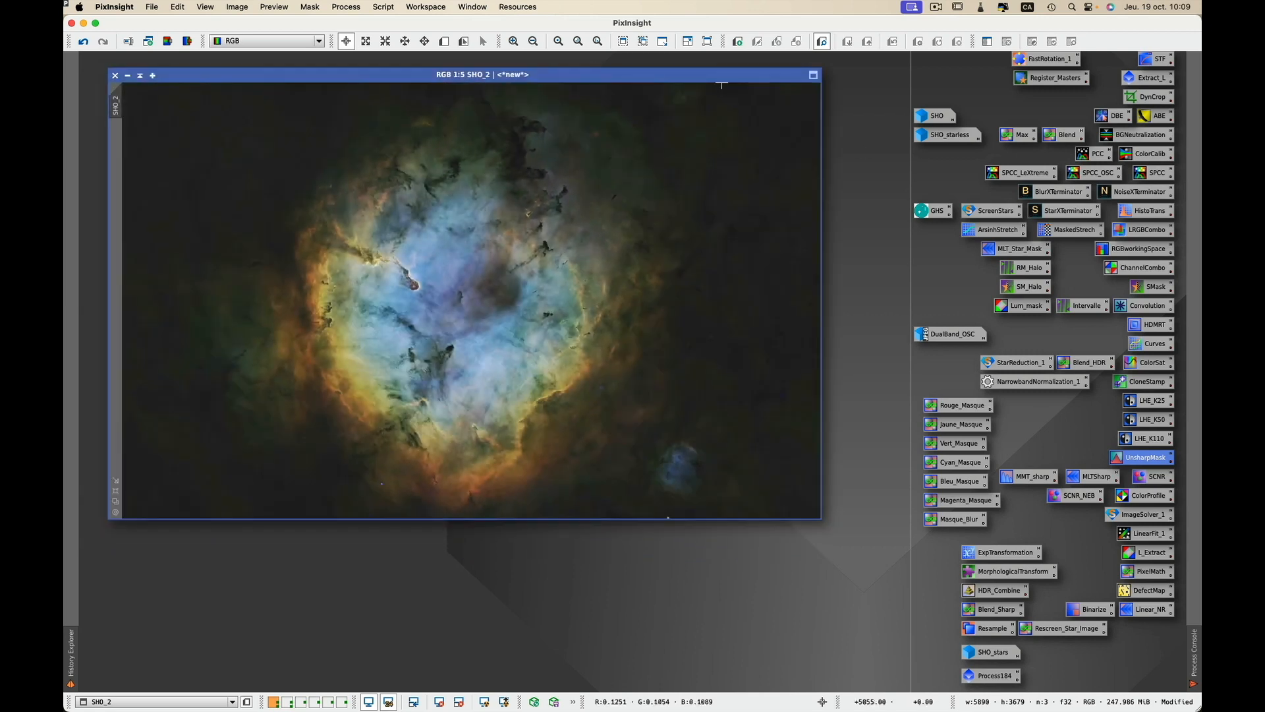
pyautogui.doubleClick(936, 116)
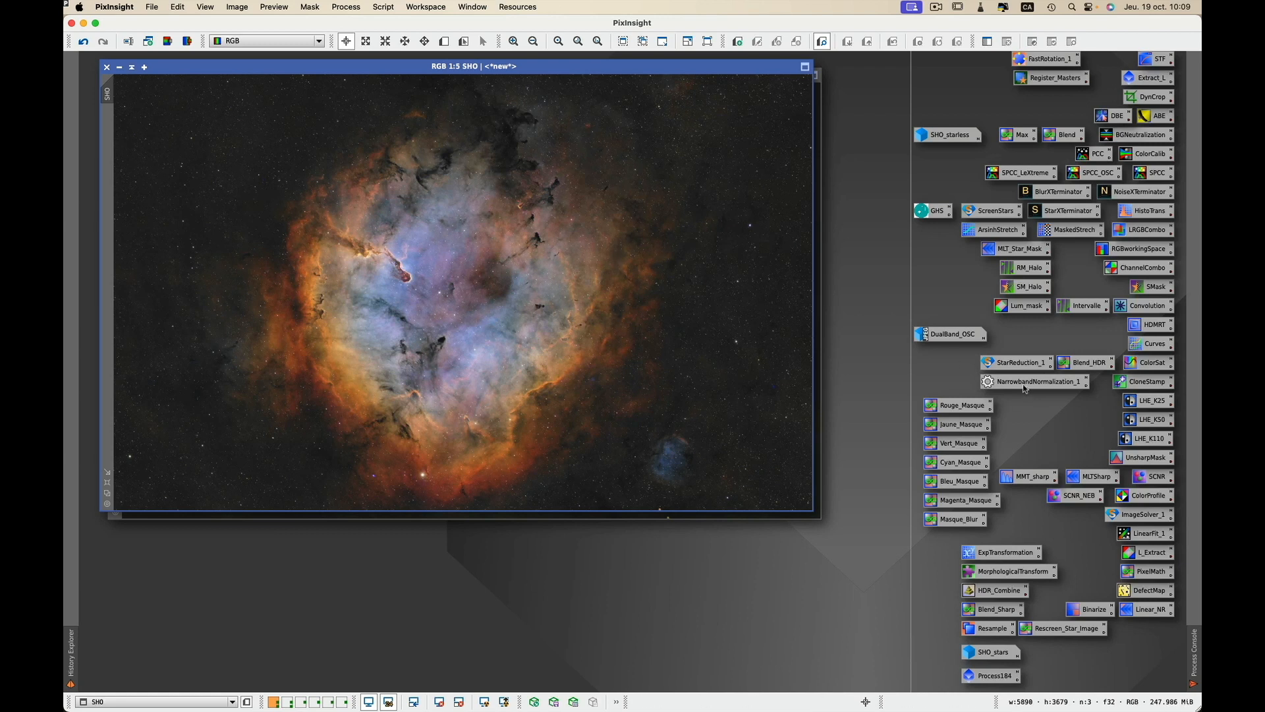
# Open the saved NarrowbandNormalization process and examine its Lightness options and the Blend amount description without changing any settings.
pyautogui.doubleClick(1022, 386)
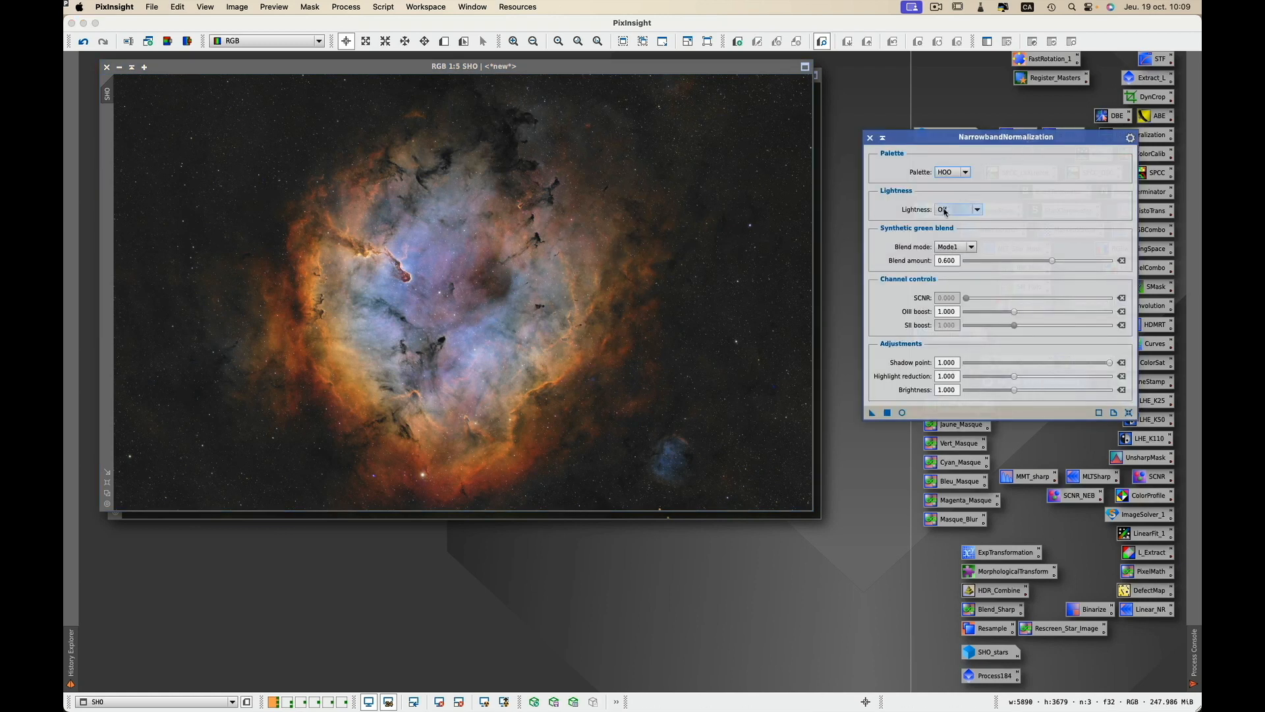
pyautogui.click(977, 210)
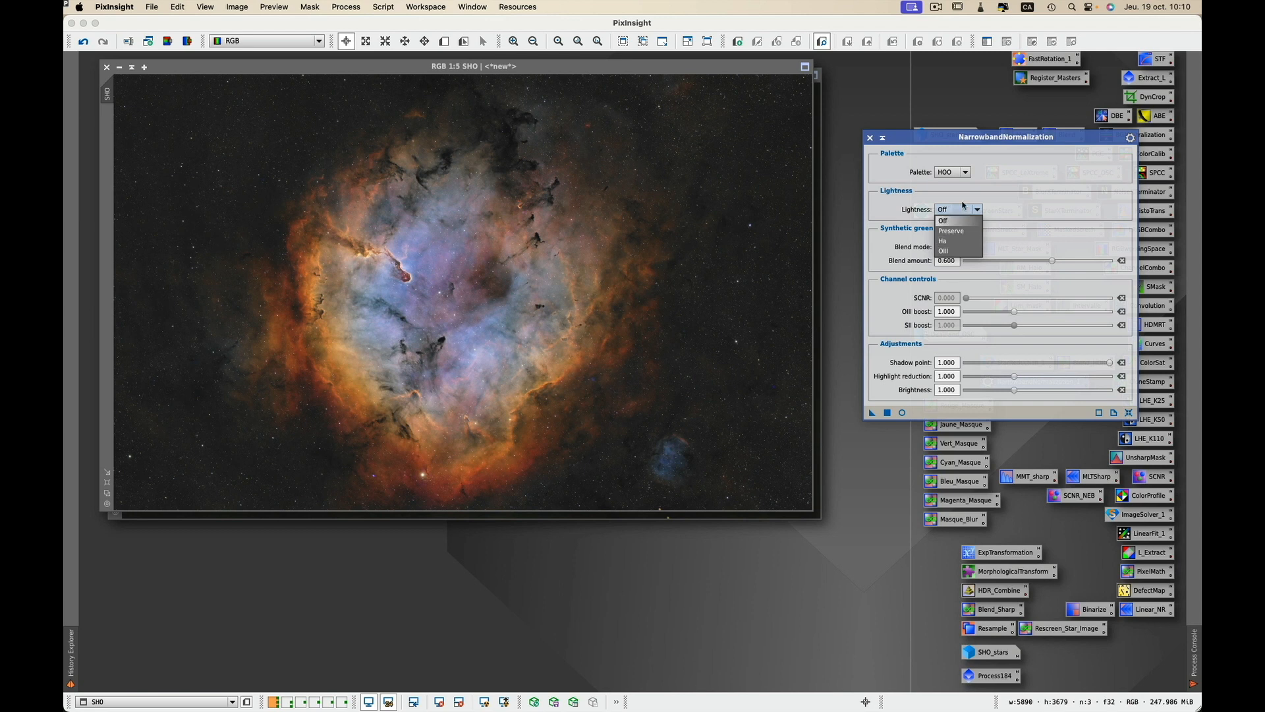
pyautogui.click(1006, 176)
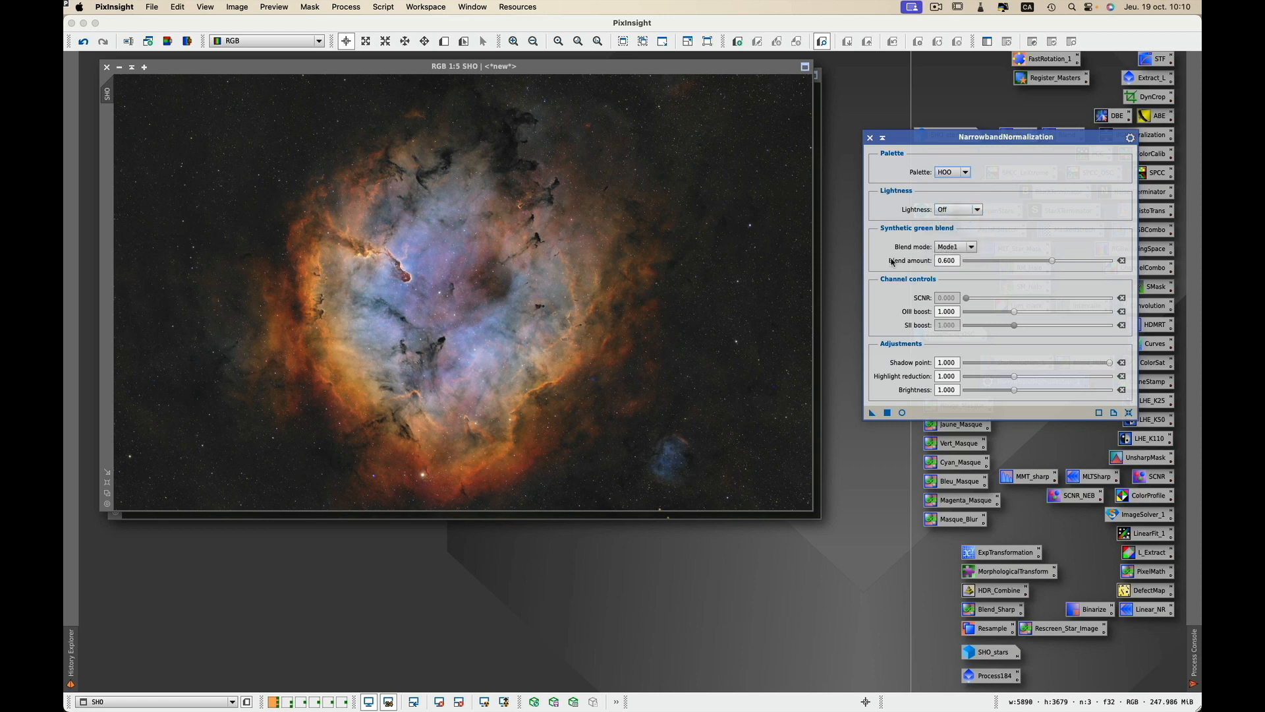
pyautogui.moveTo(892, 261)
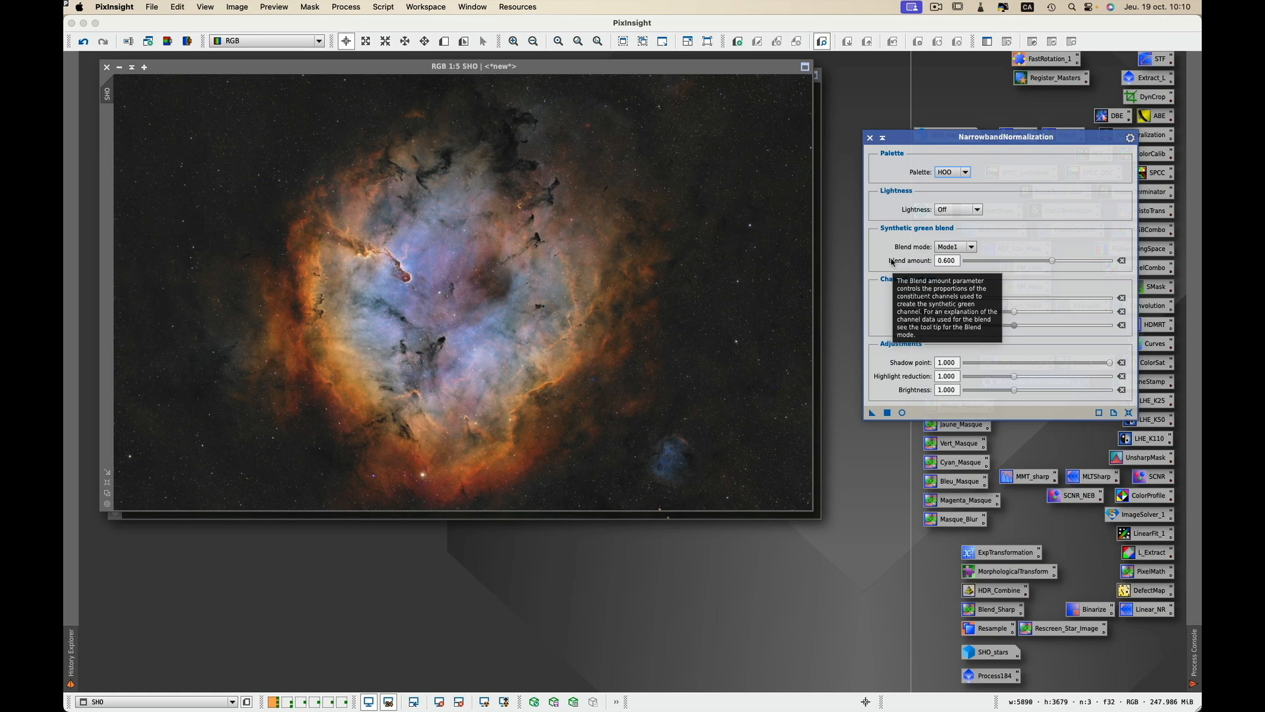
pyautogui.click(977, 210)
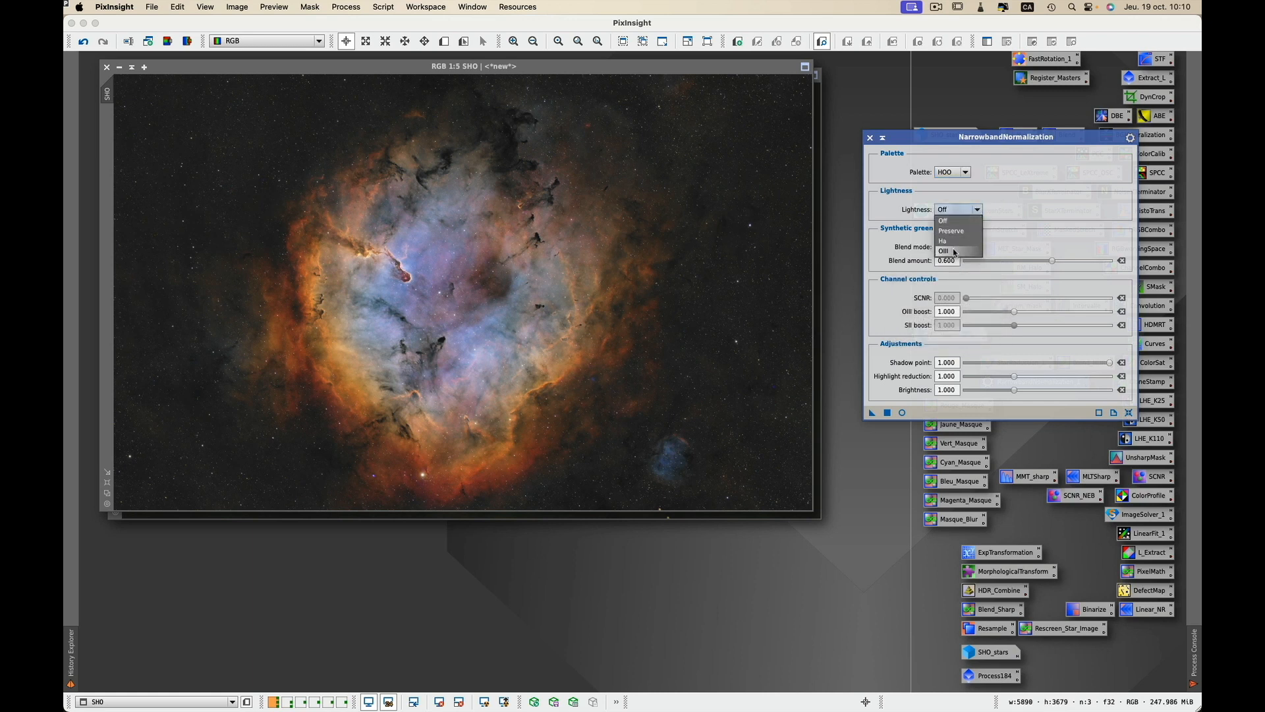
pyautogui.click(1033, 202)
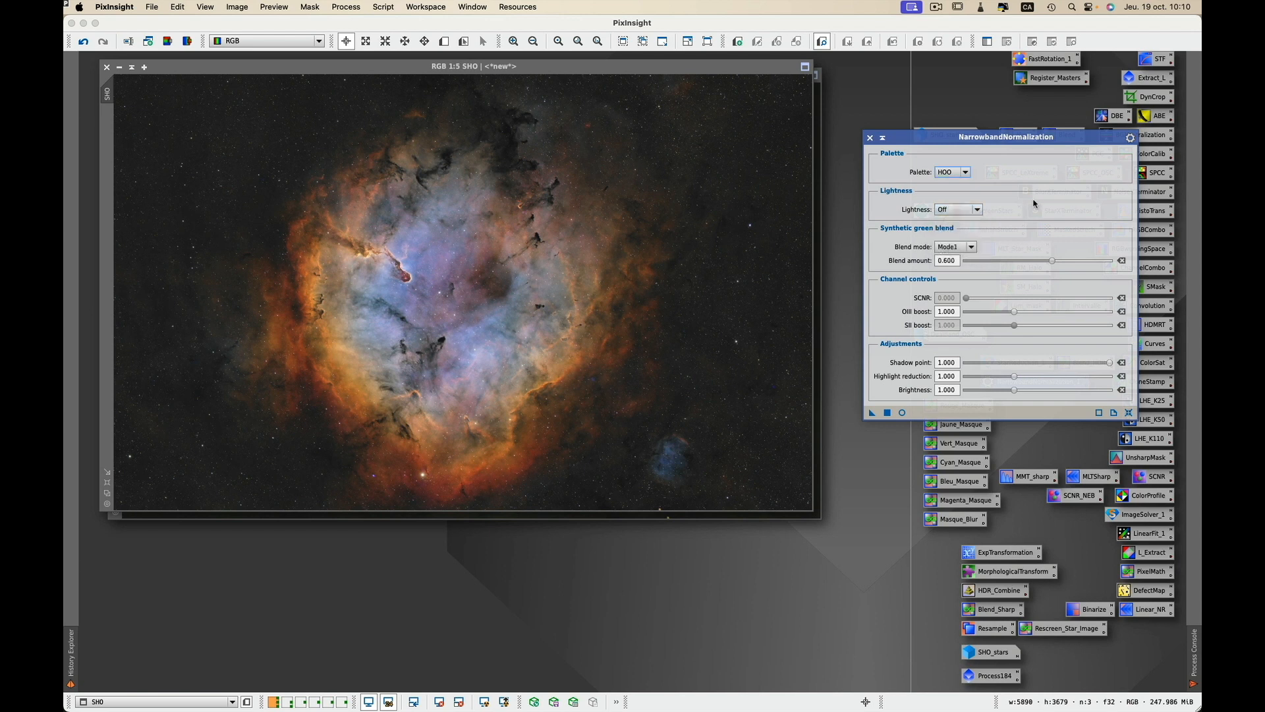